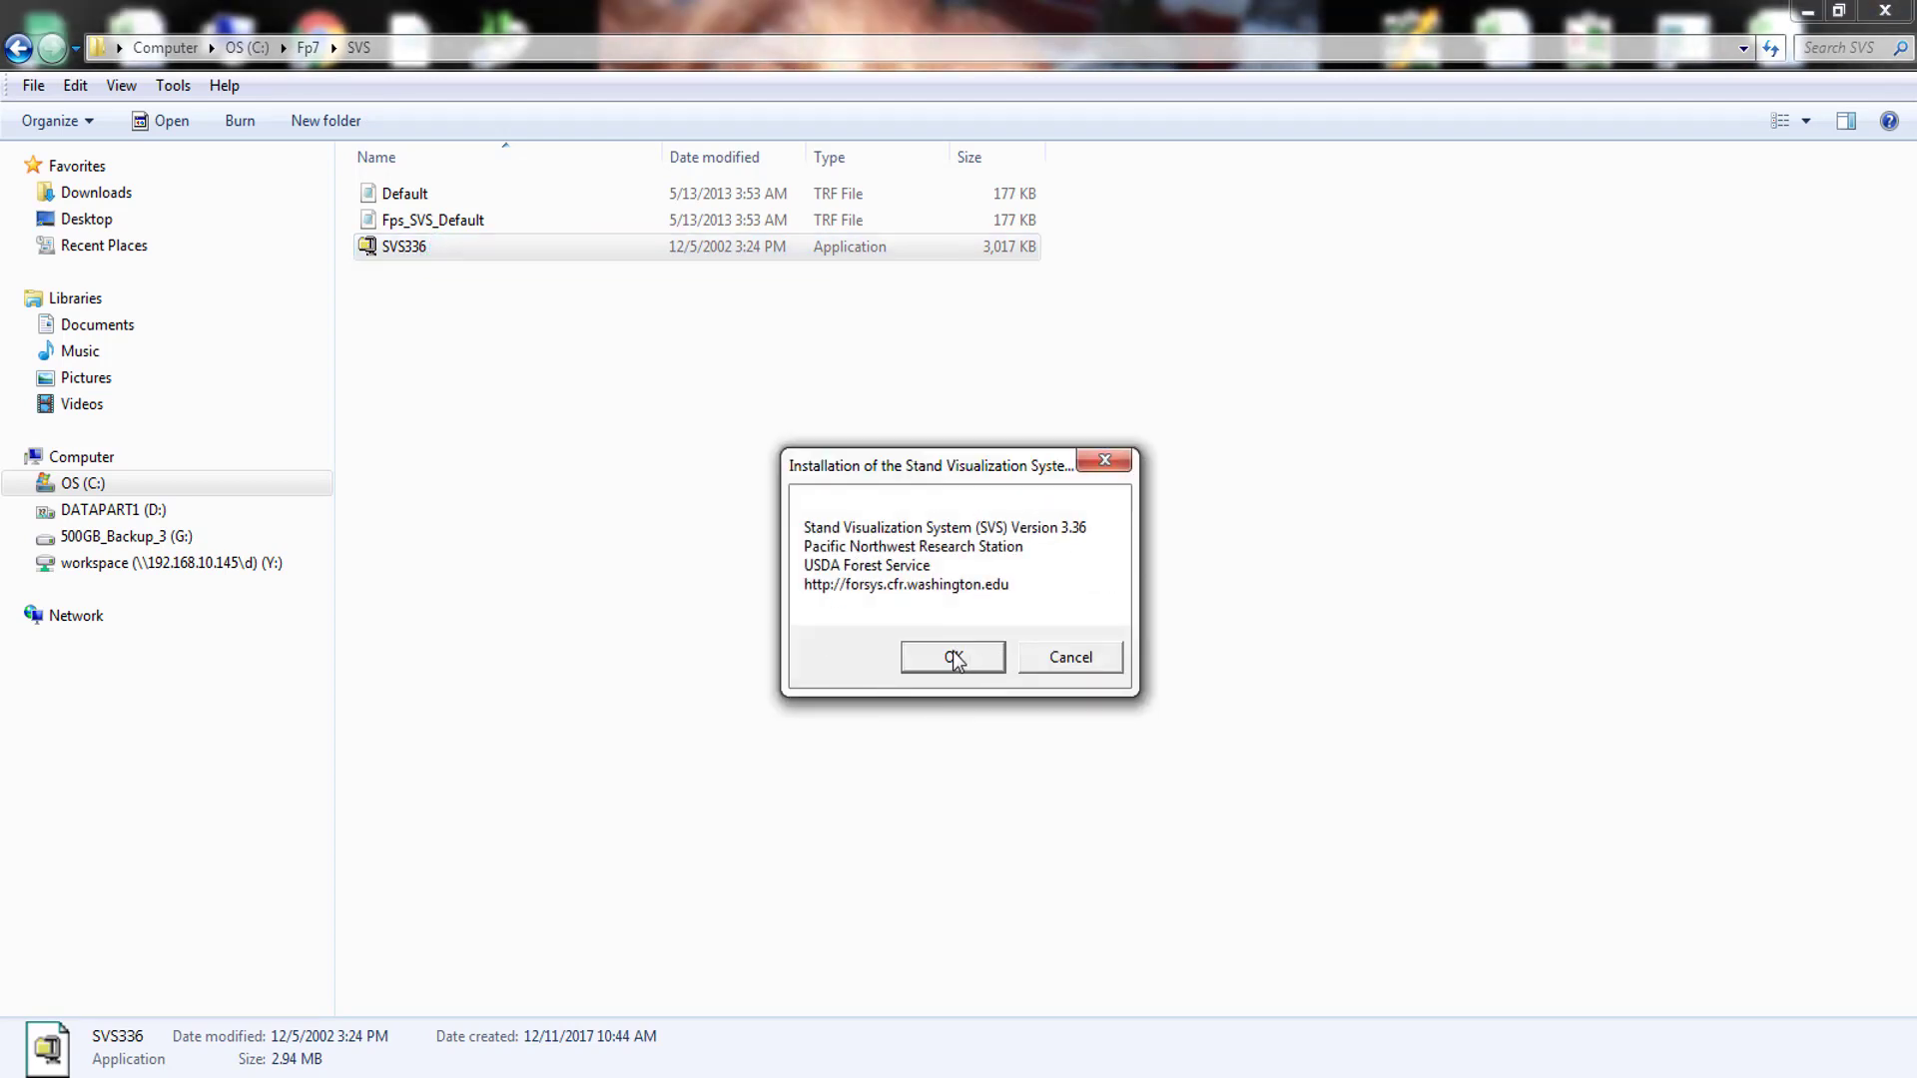
- Launch the SVS 3.36 self-extractor past its prompts and enable overwriting files without prompting
click(952, 656)
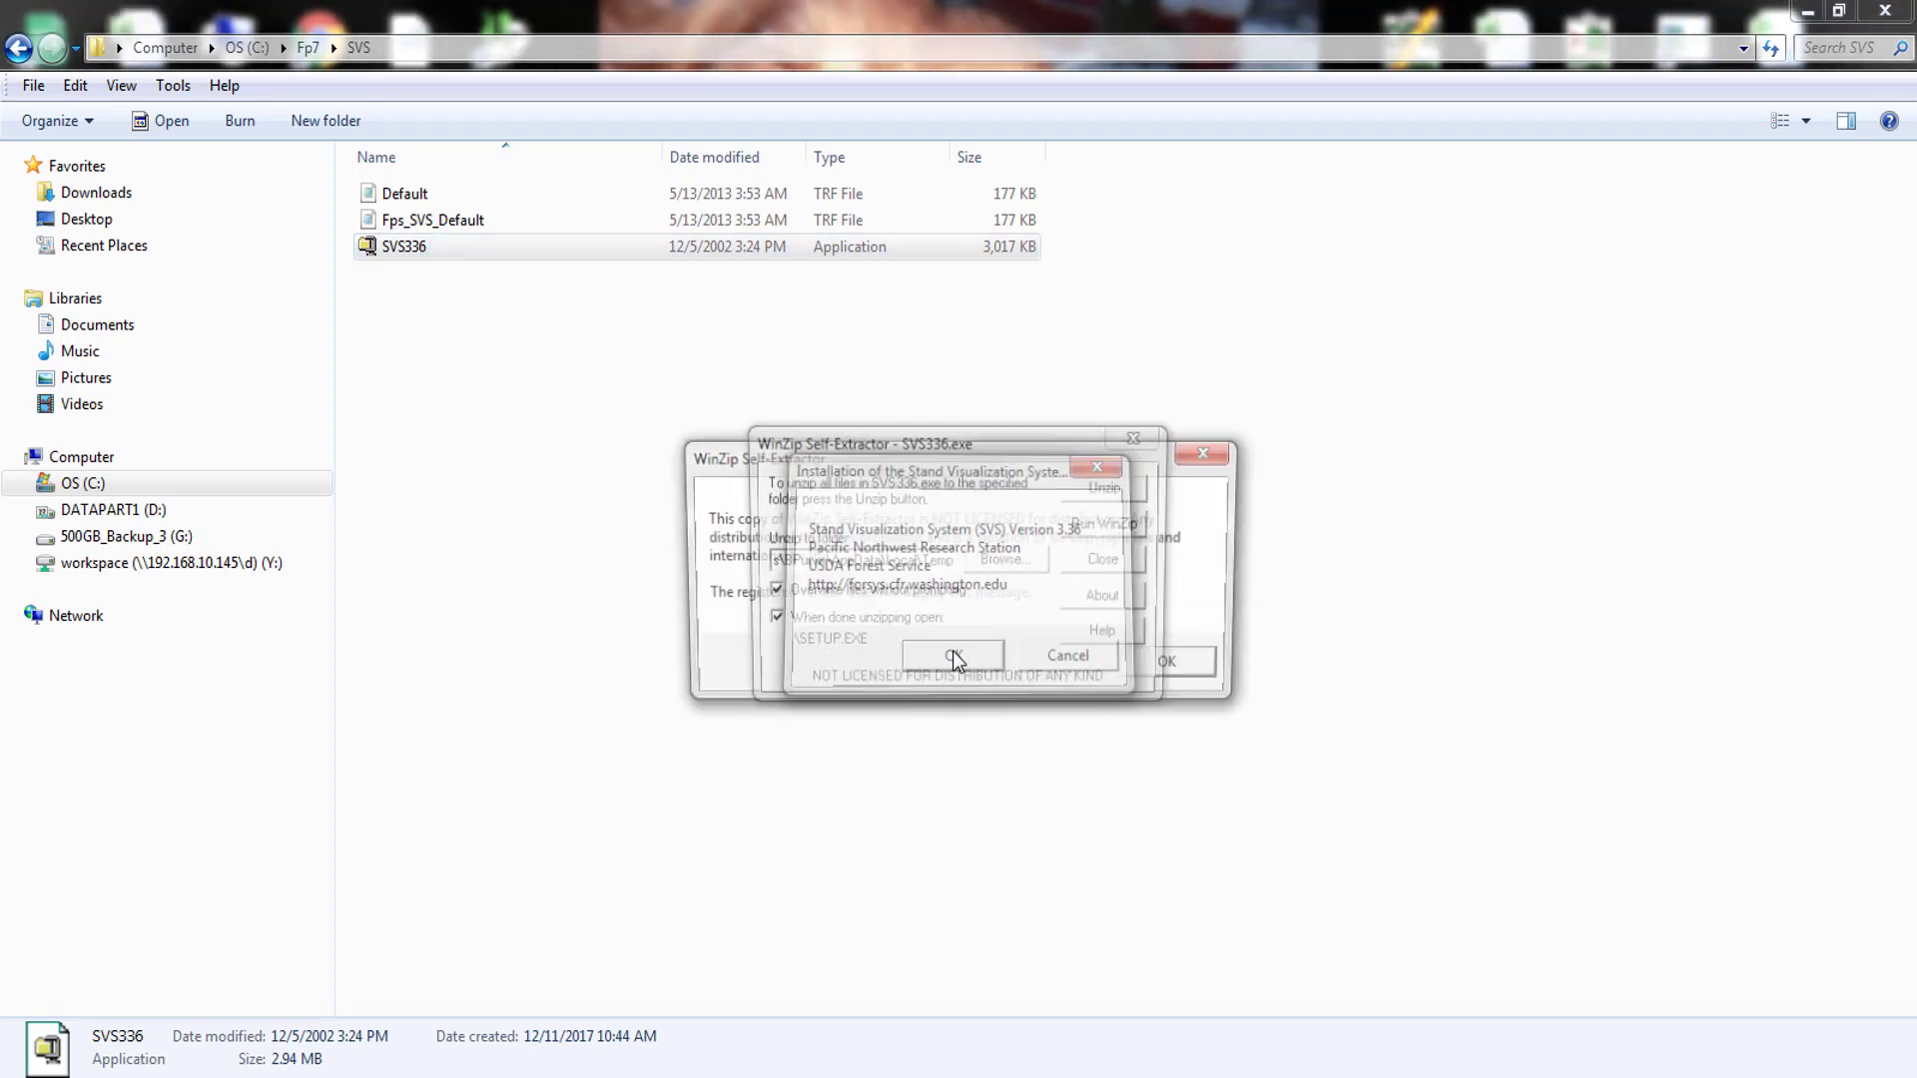
click(1197, 675)
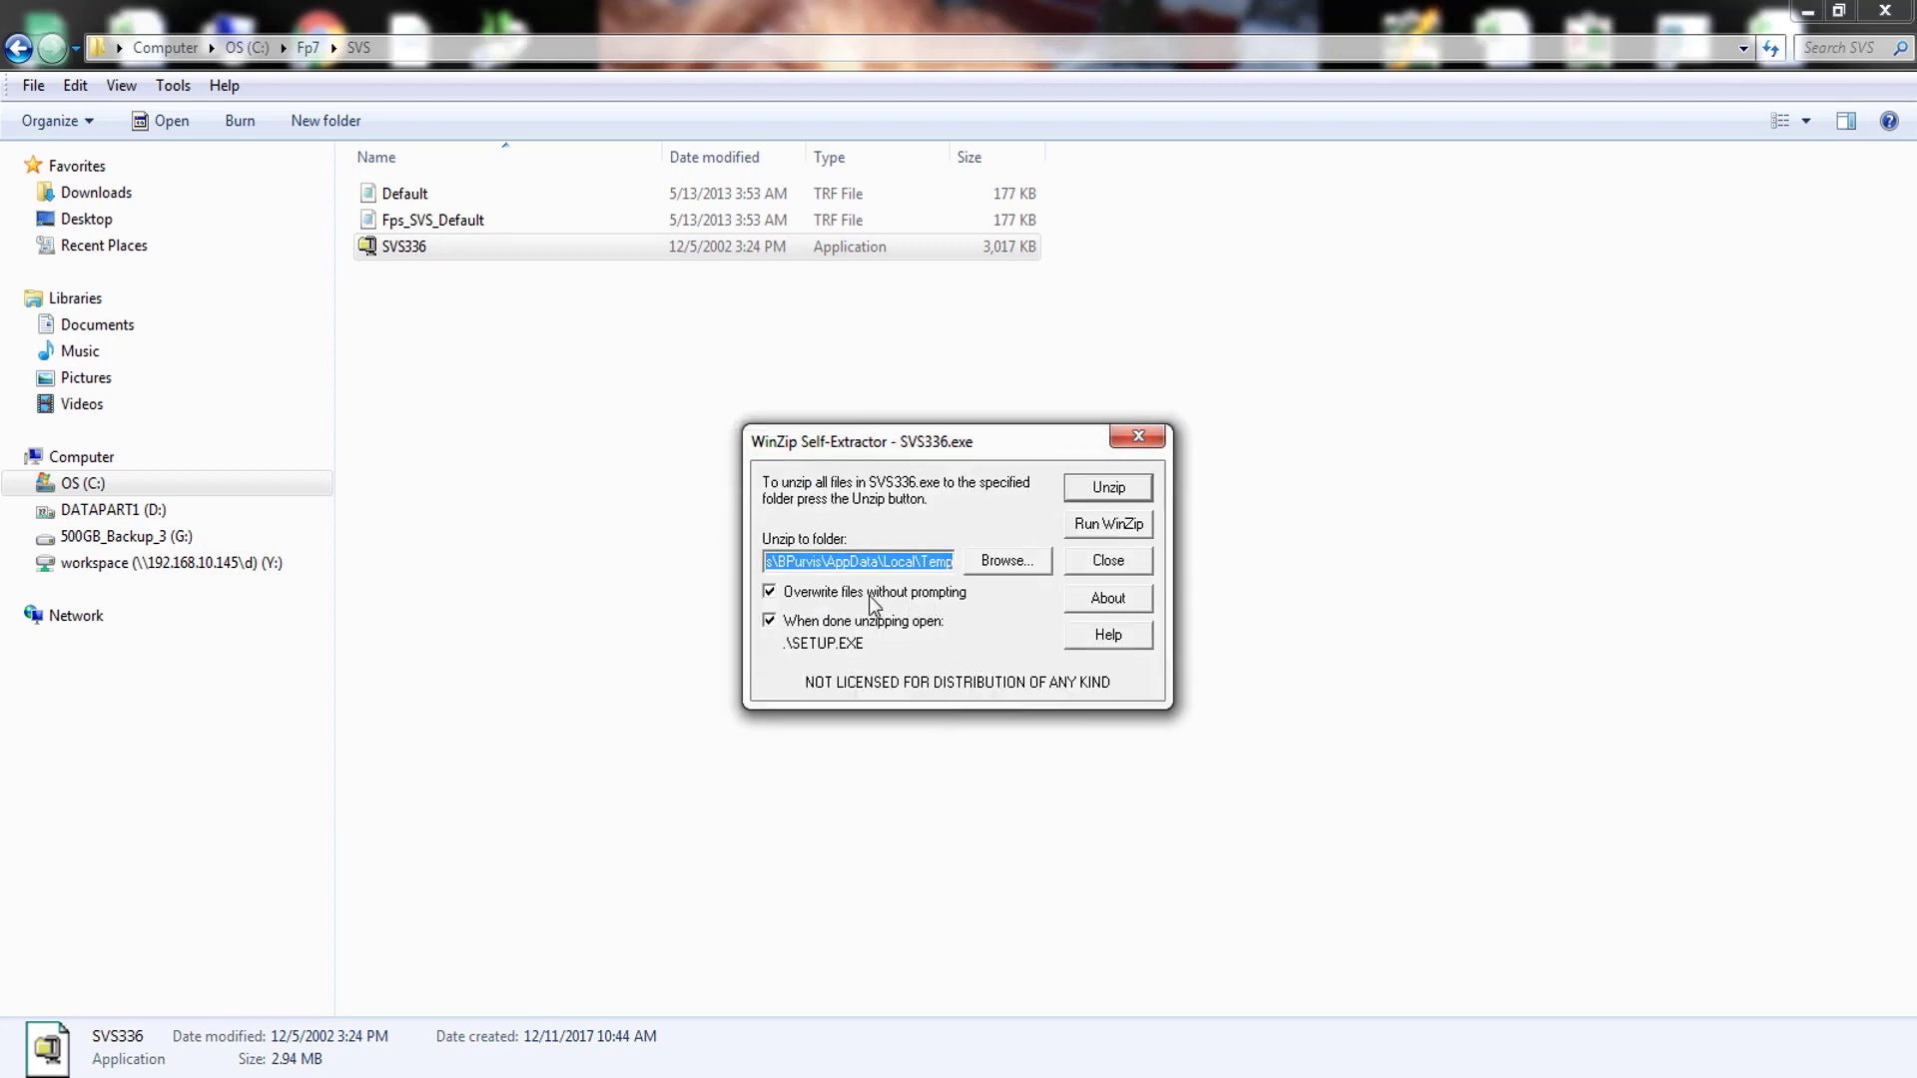
click(770, 589)
- Unzip the installation files into C:\Program Files (x86)
click(992, 561)
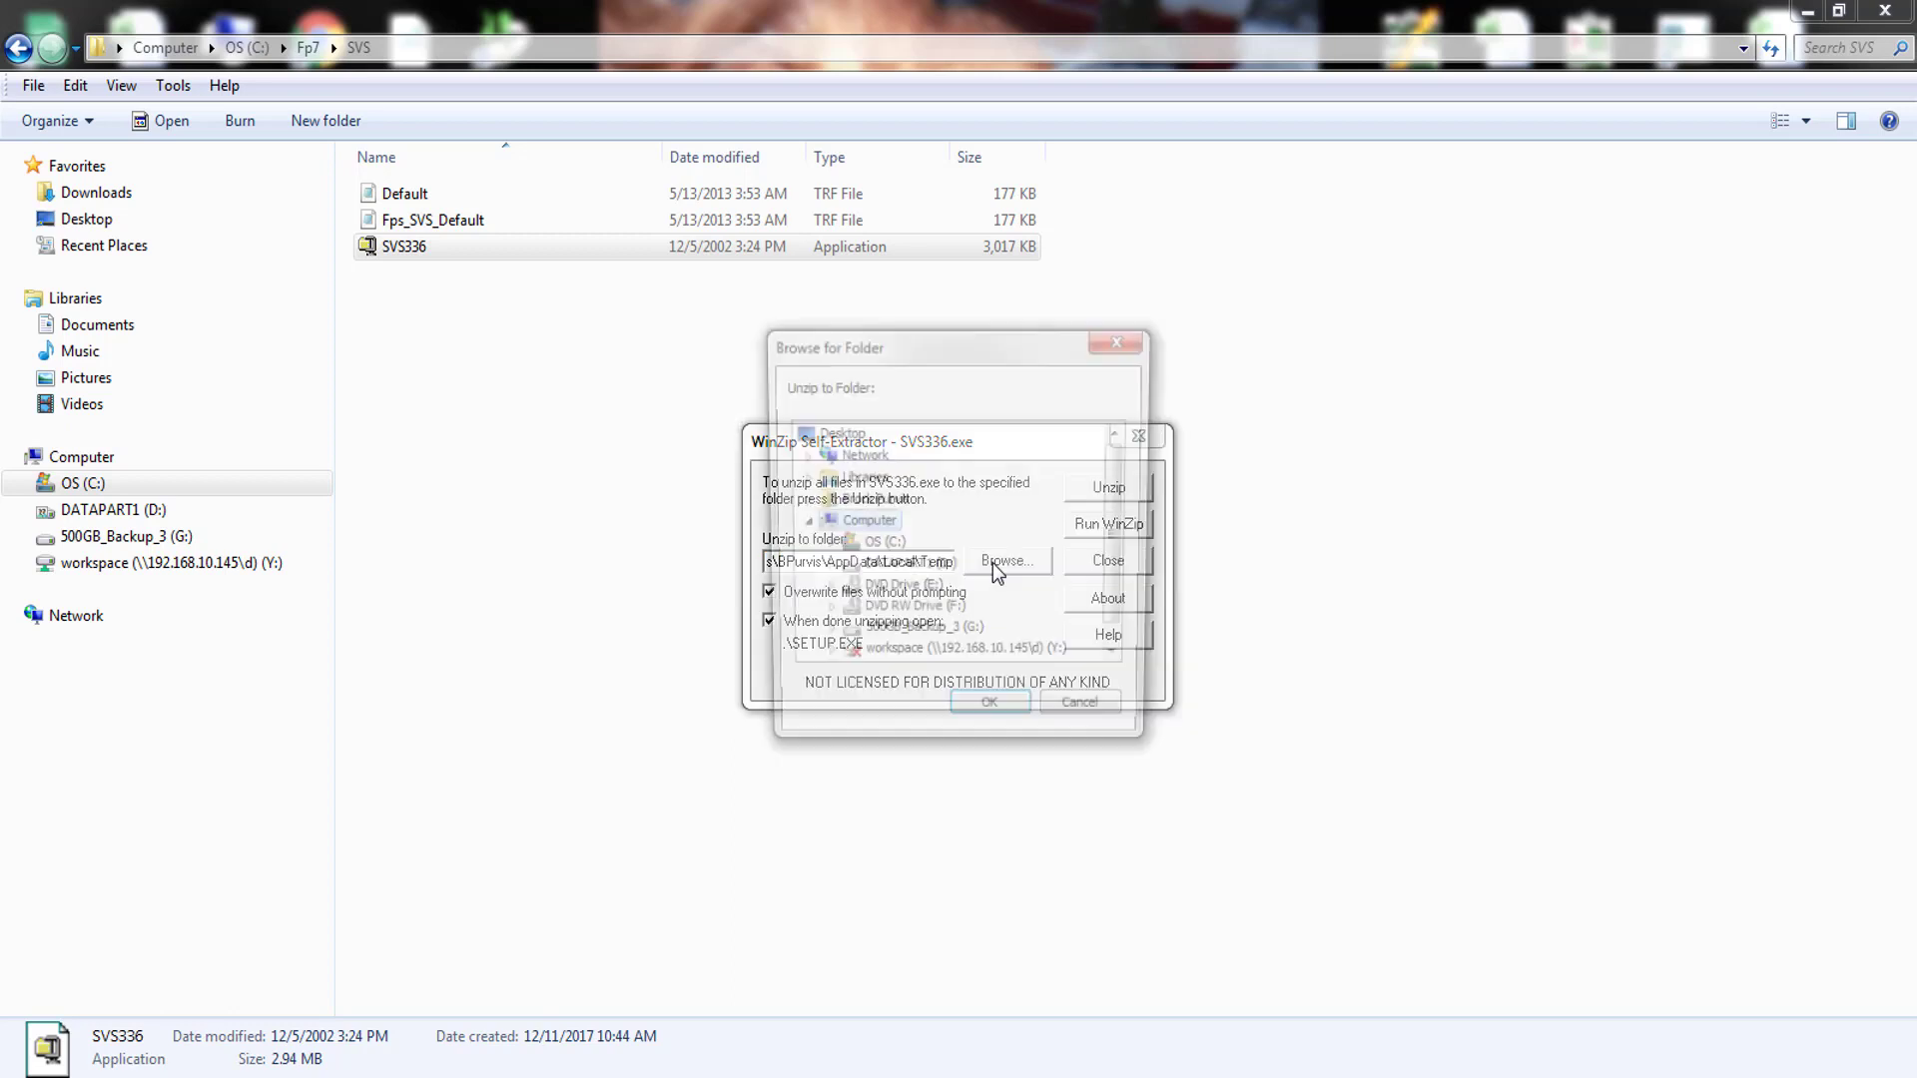
click(824, 546)
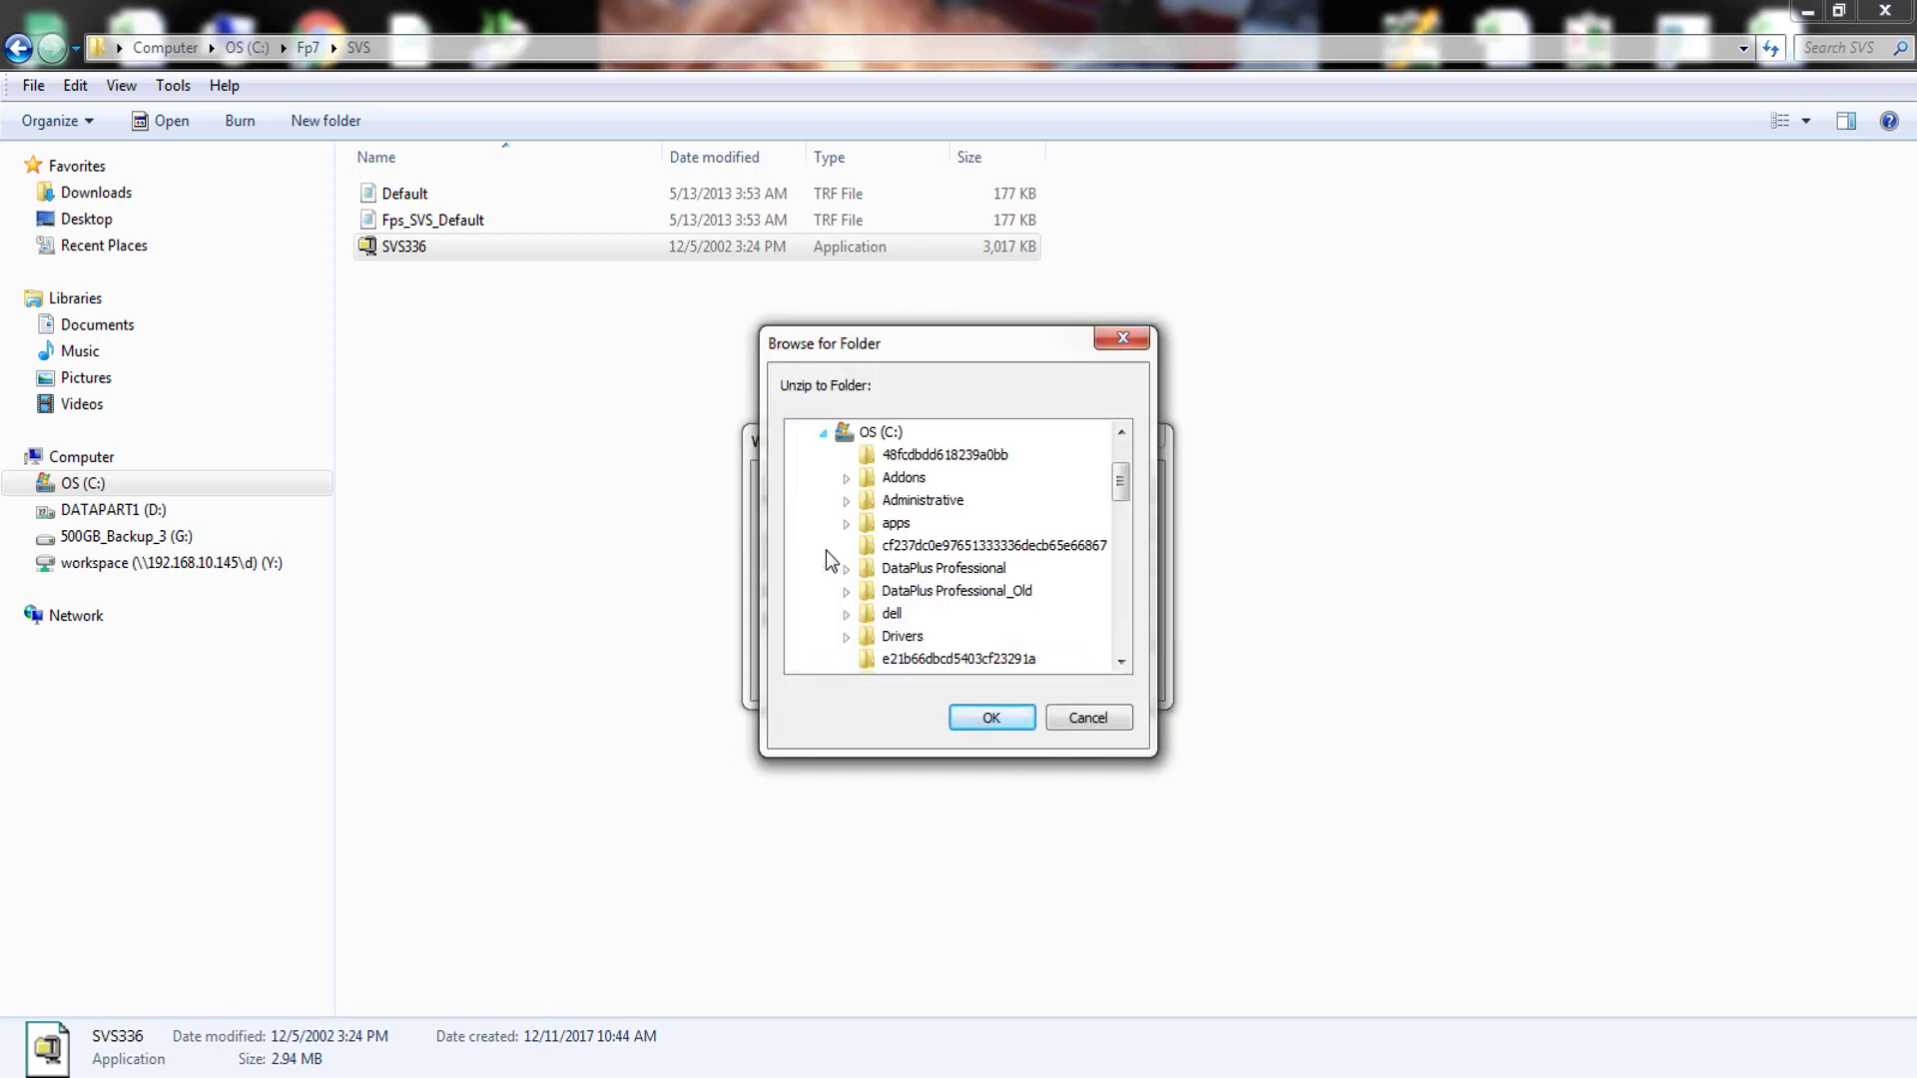
scroll(1015, 651, down, 2)
scroll(1012, 641, down, 7)
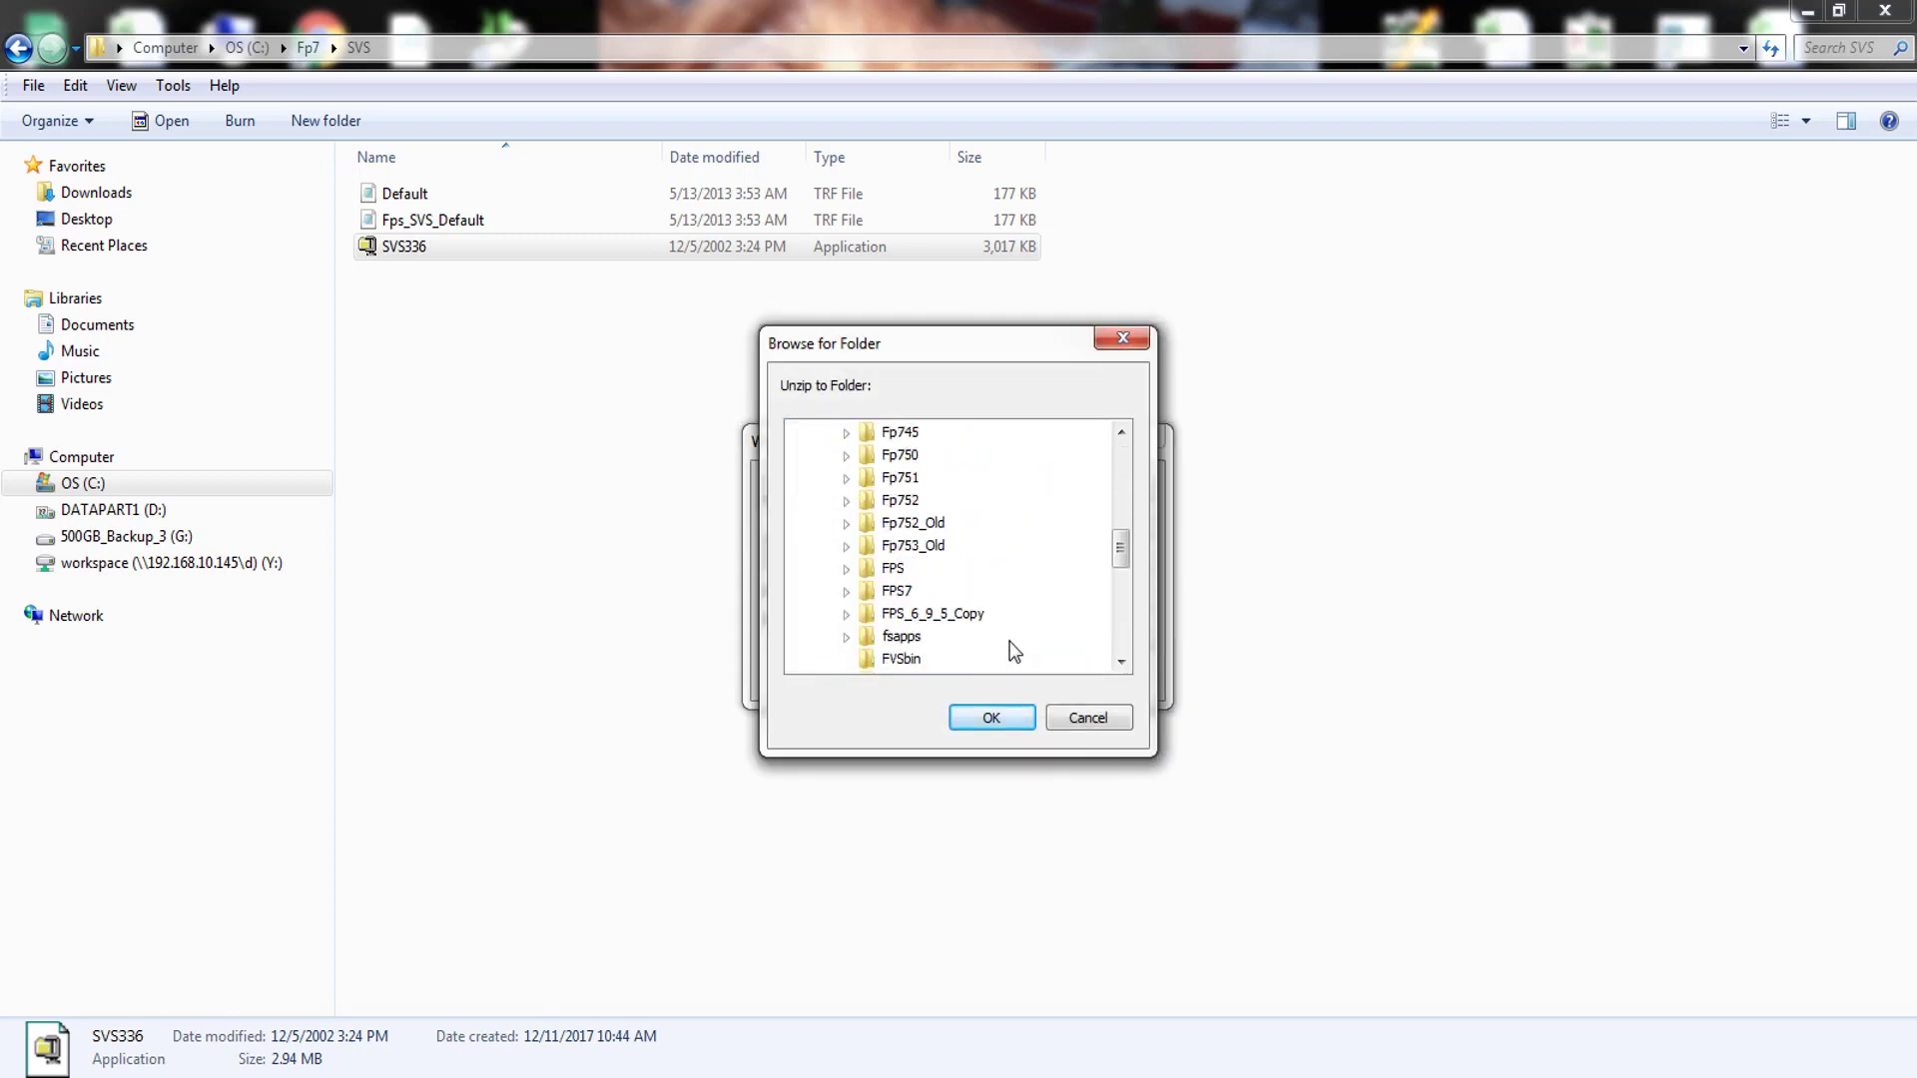
scroll(1009, 641, down, 2)
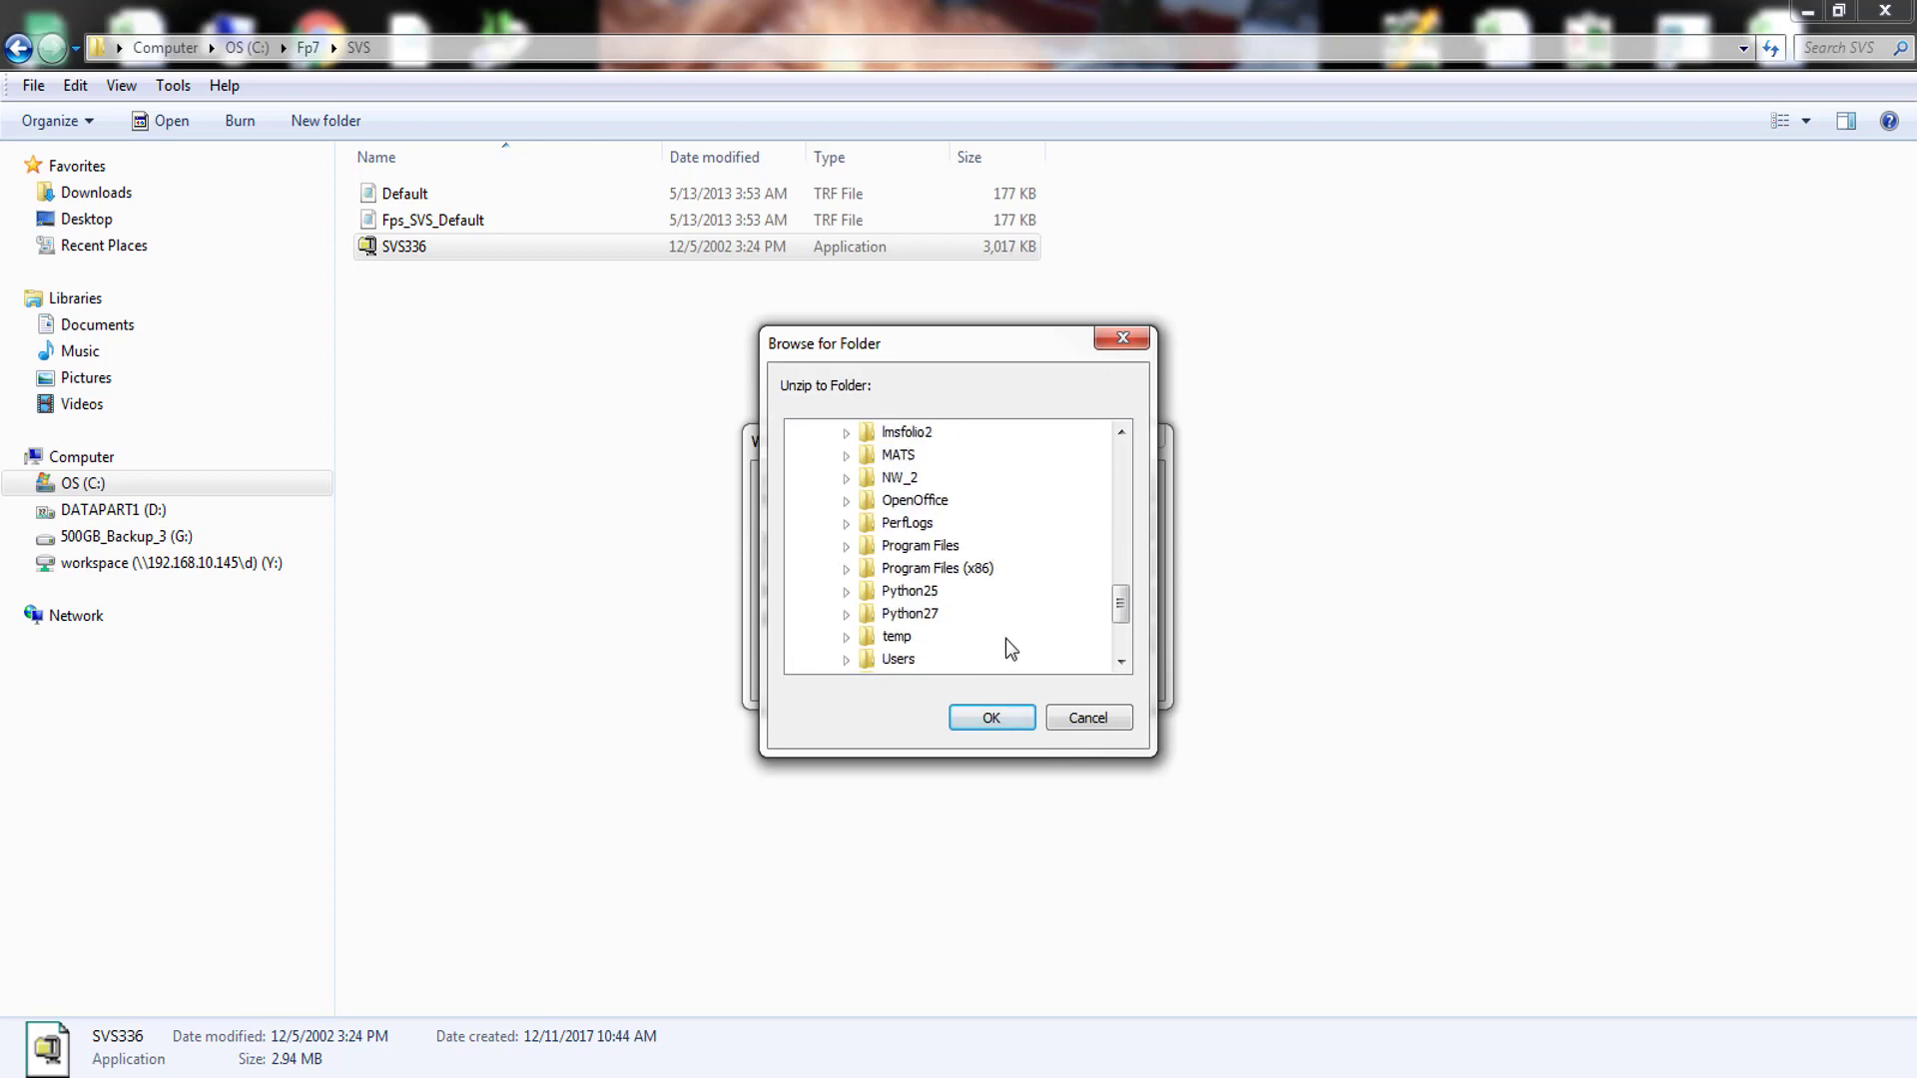
click(906, 569)
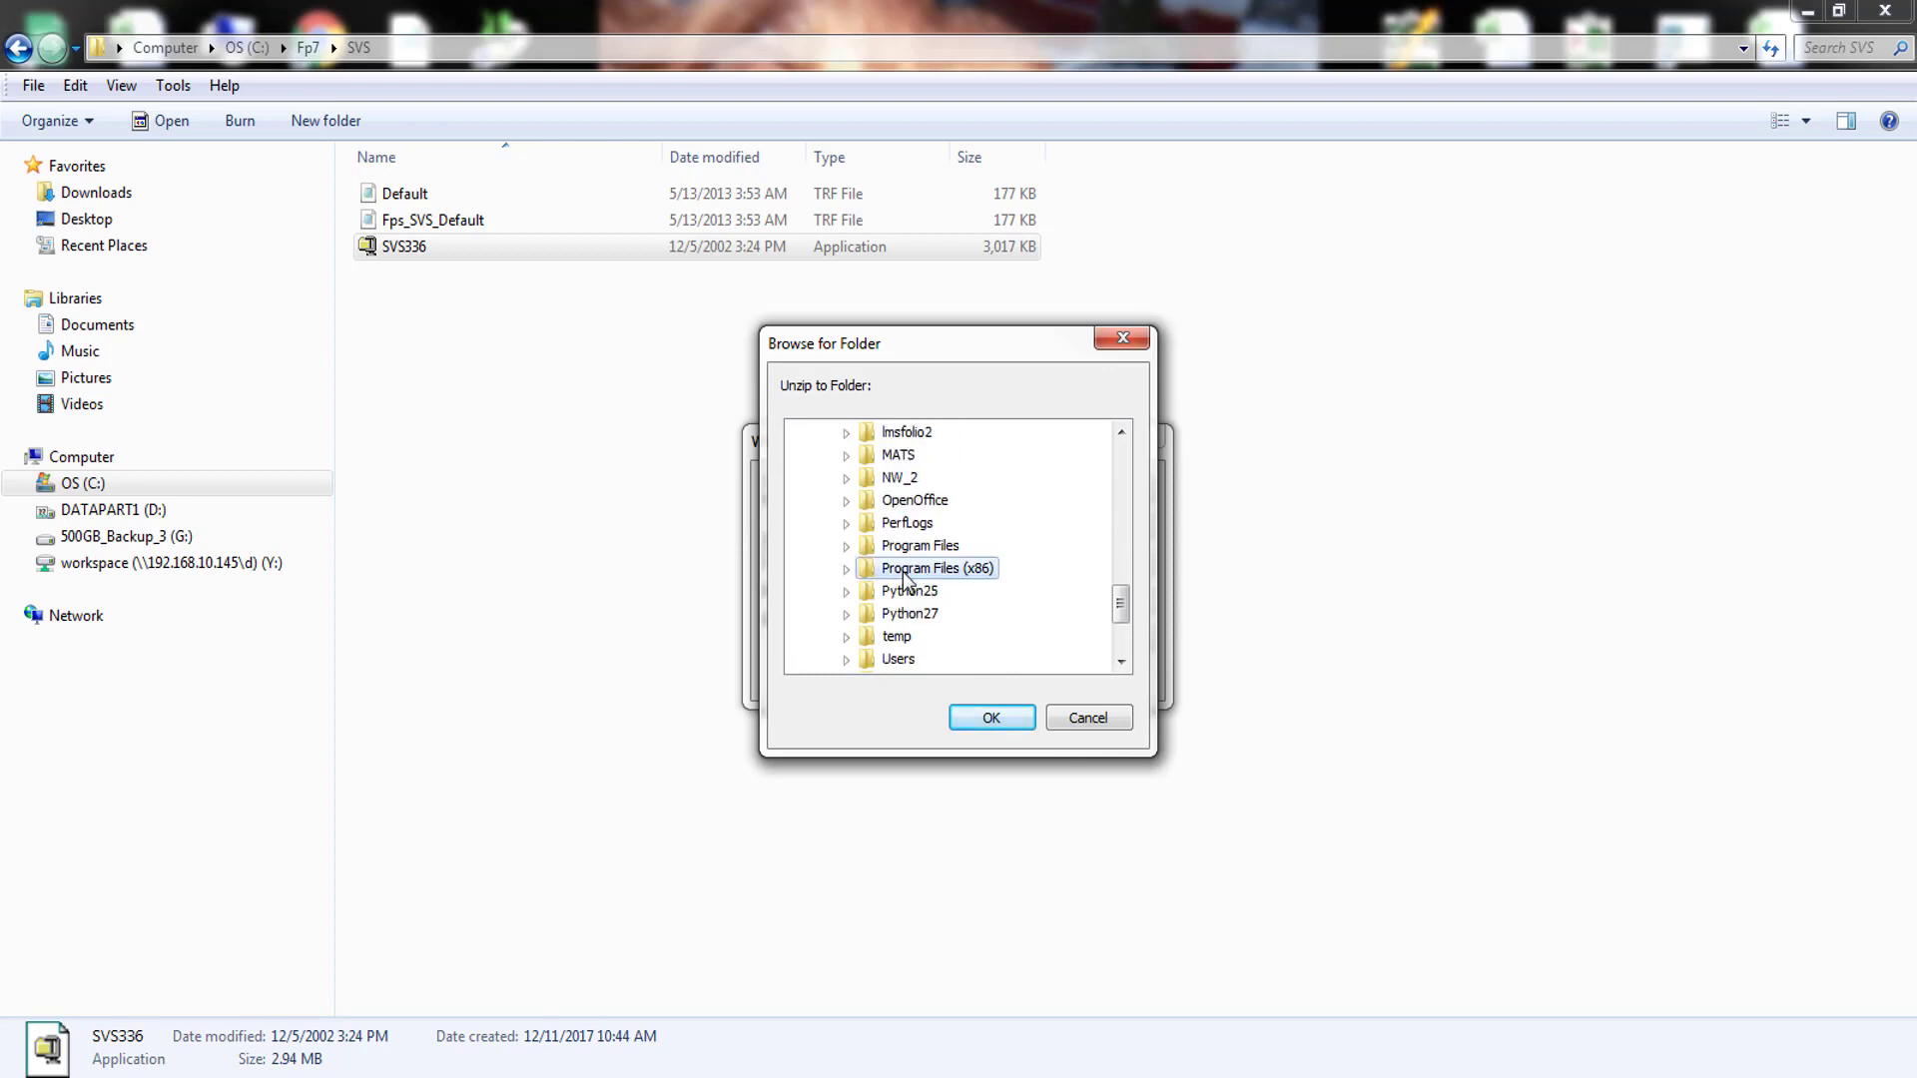
click(985, 719)
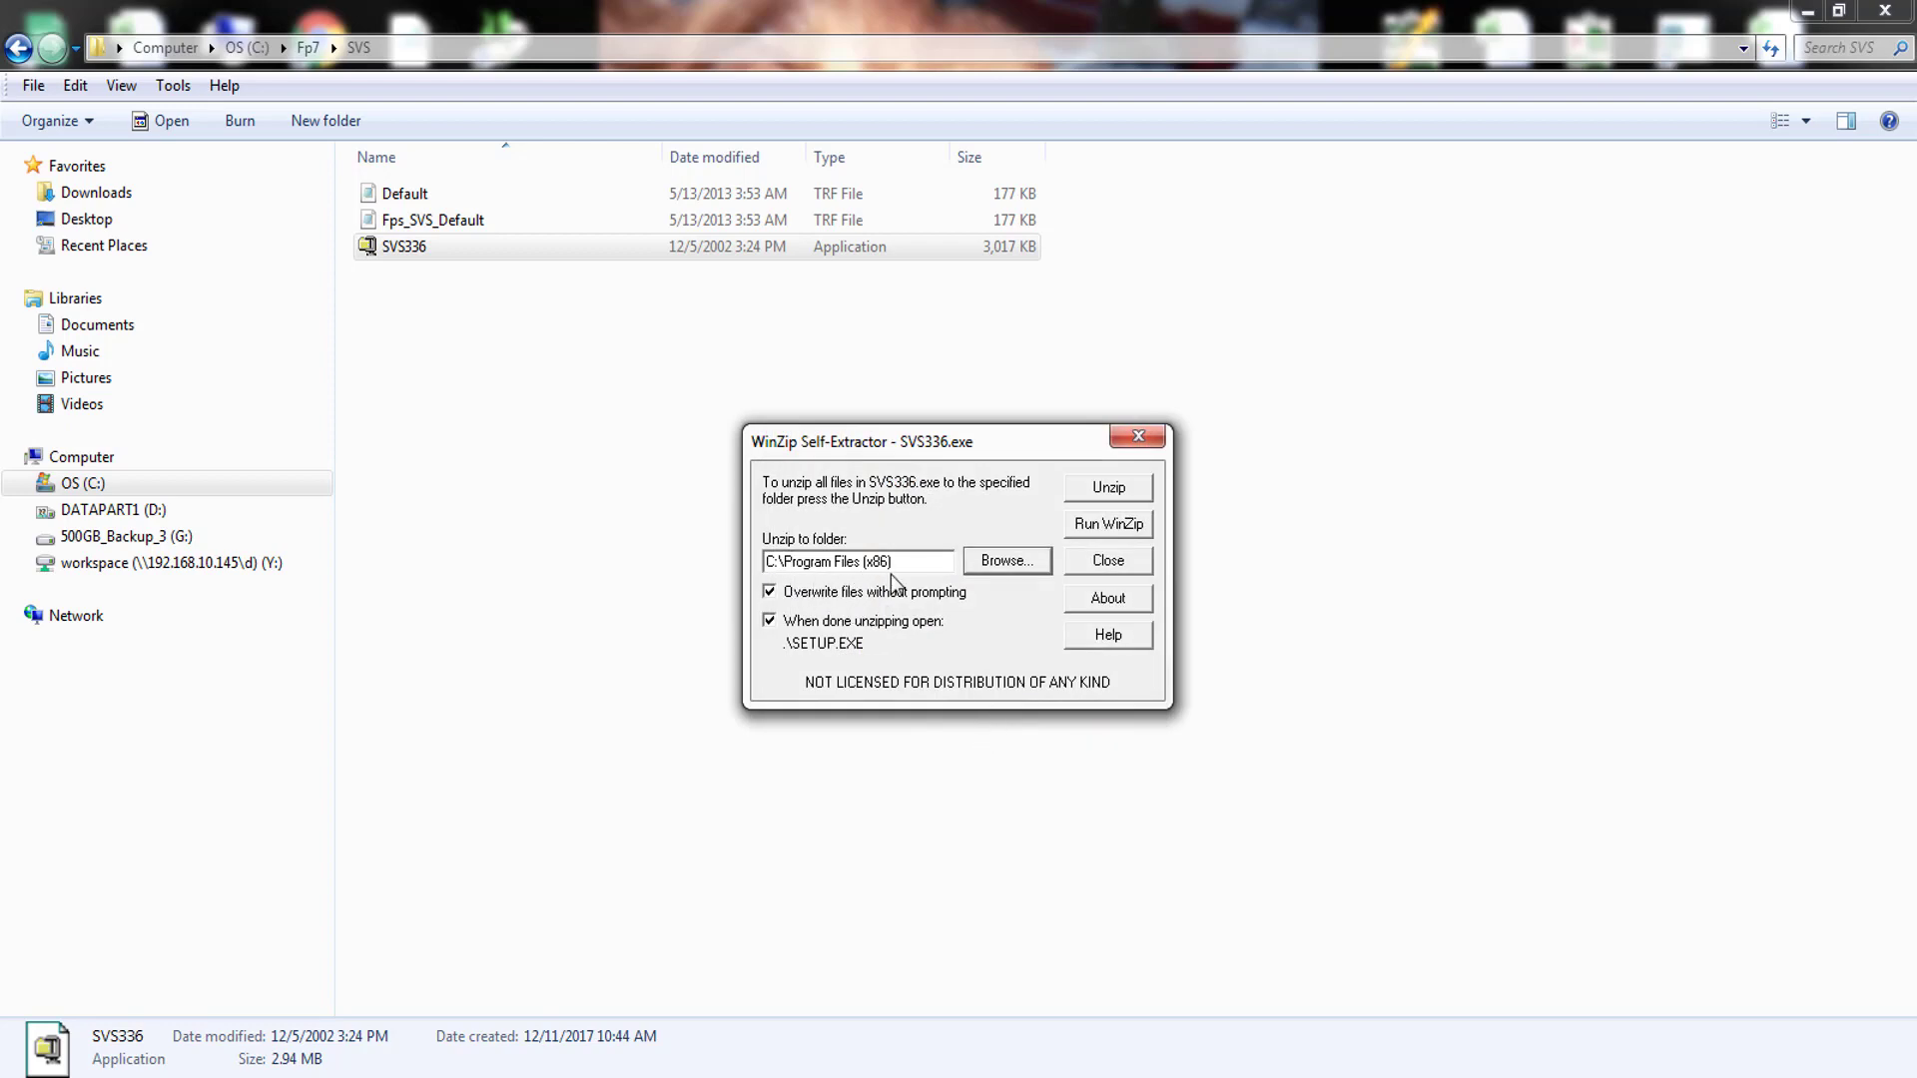
click(1108, 487)
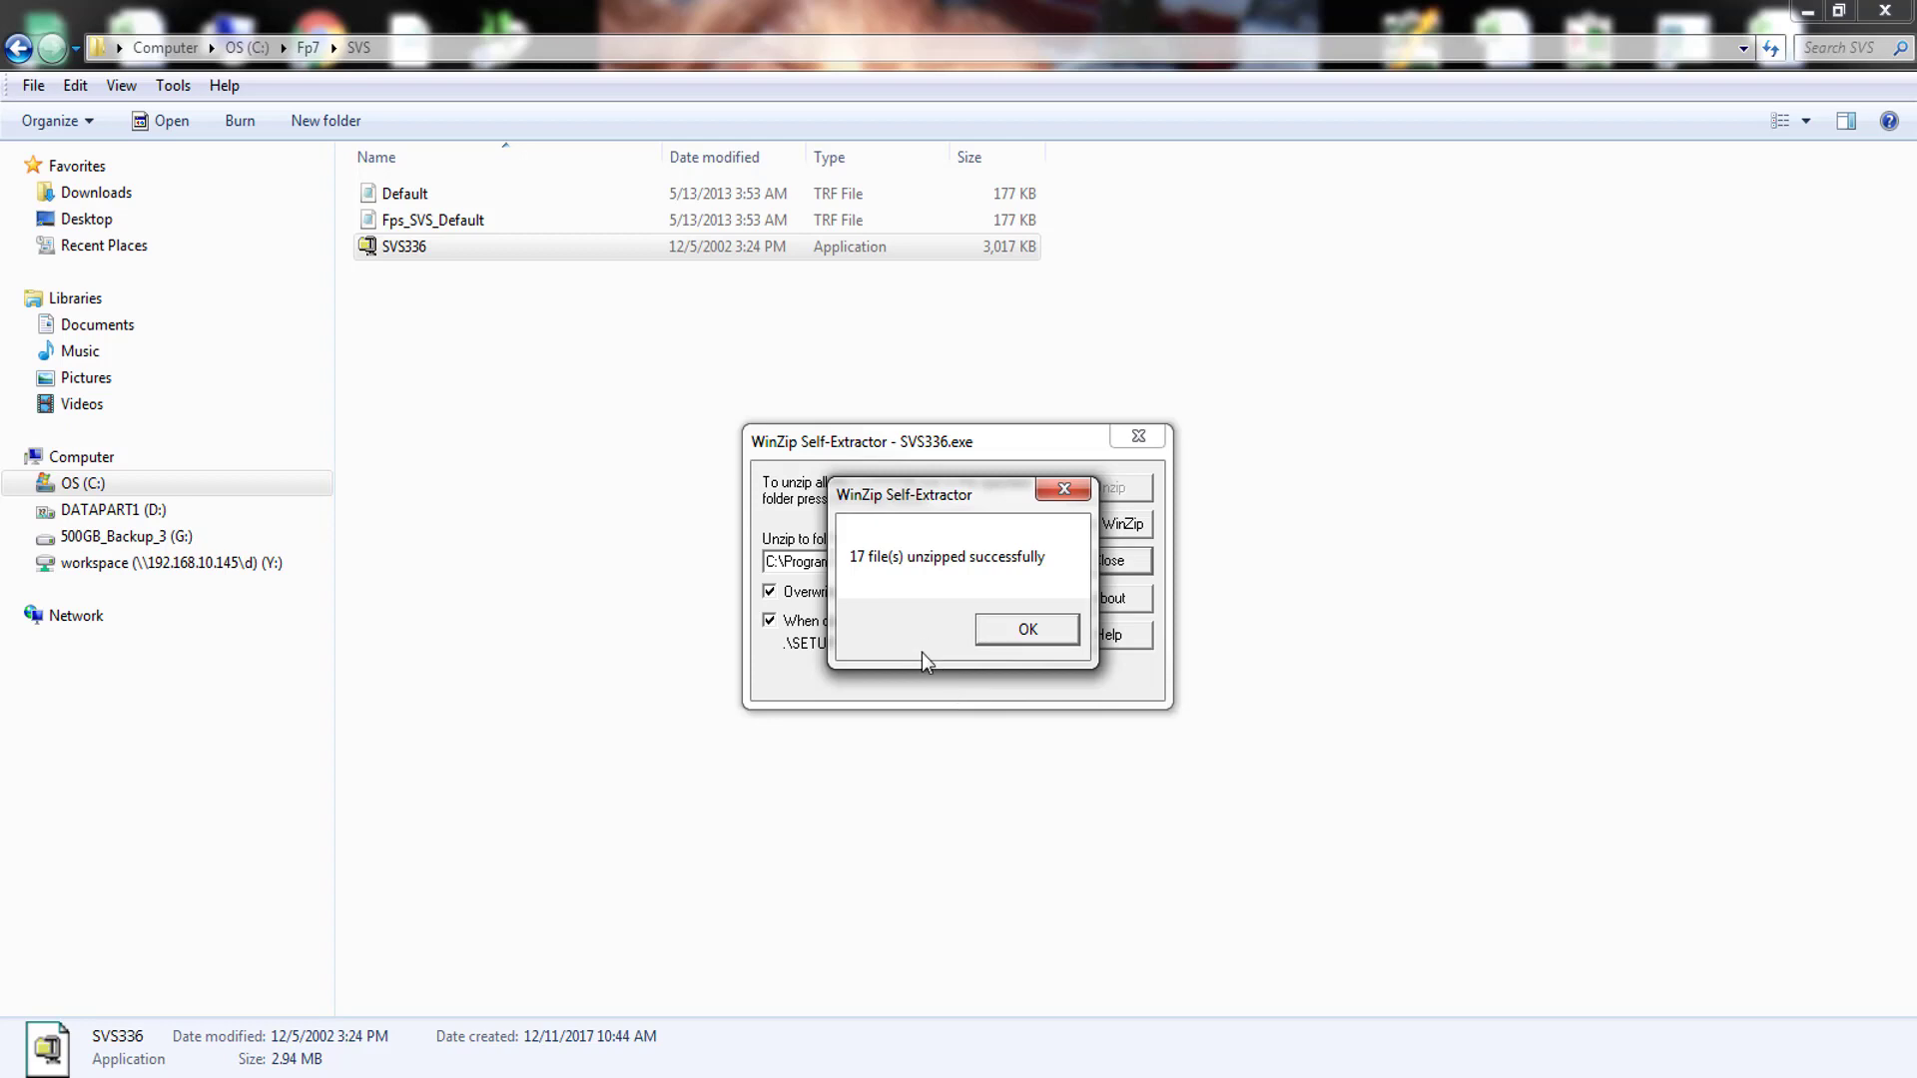
click(1028, 633)
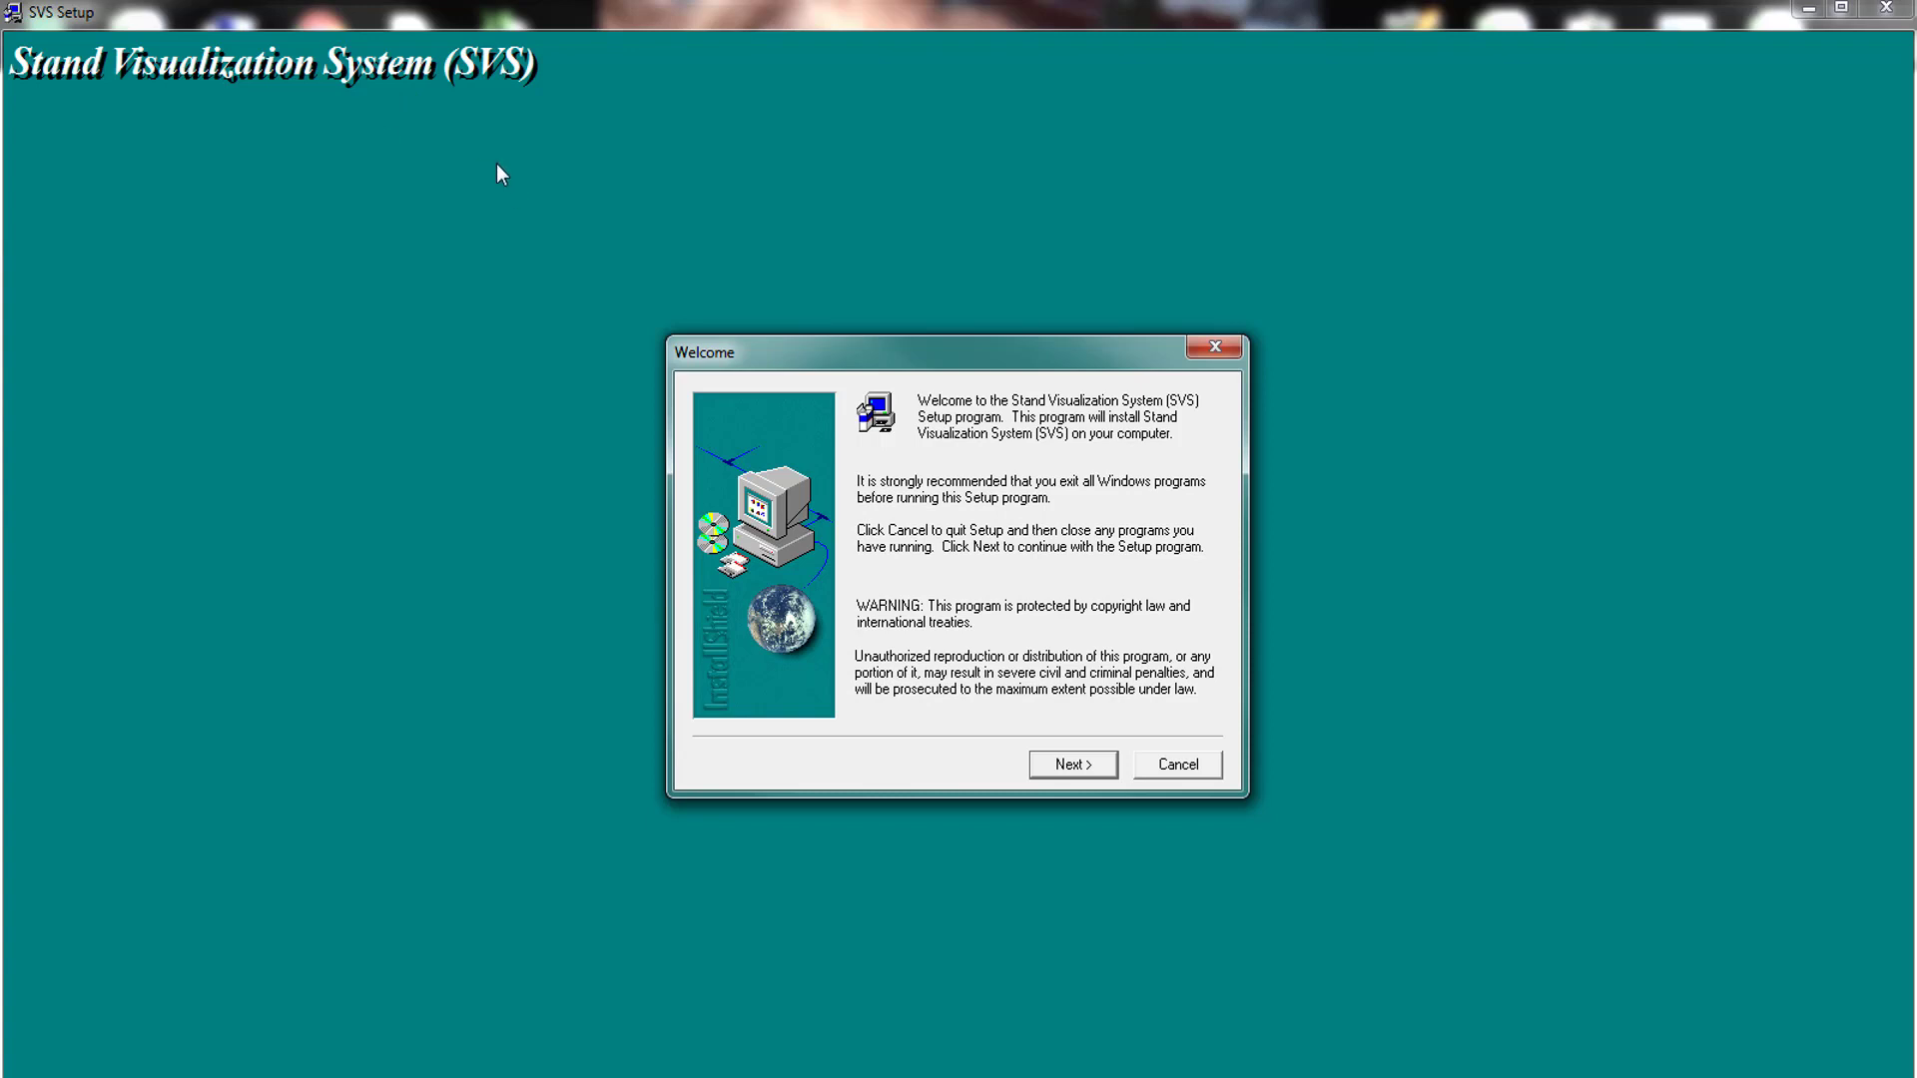
- Complete the SVS setup wizard with the default destination, a new installation with example data files, and default components
click(1064, 766)
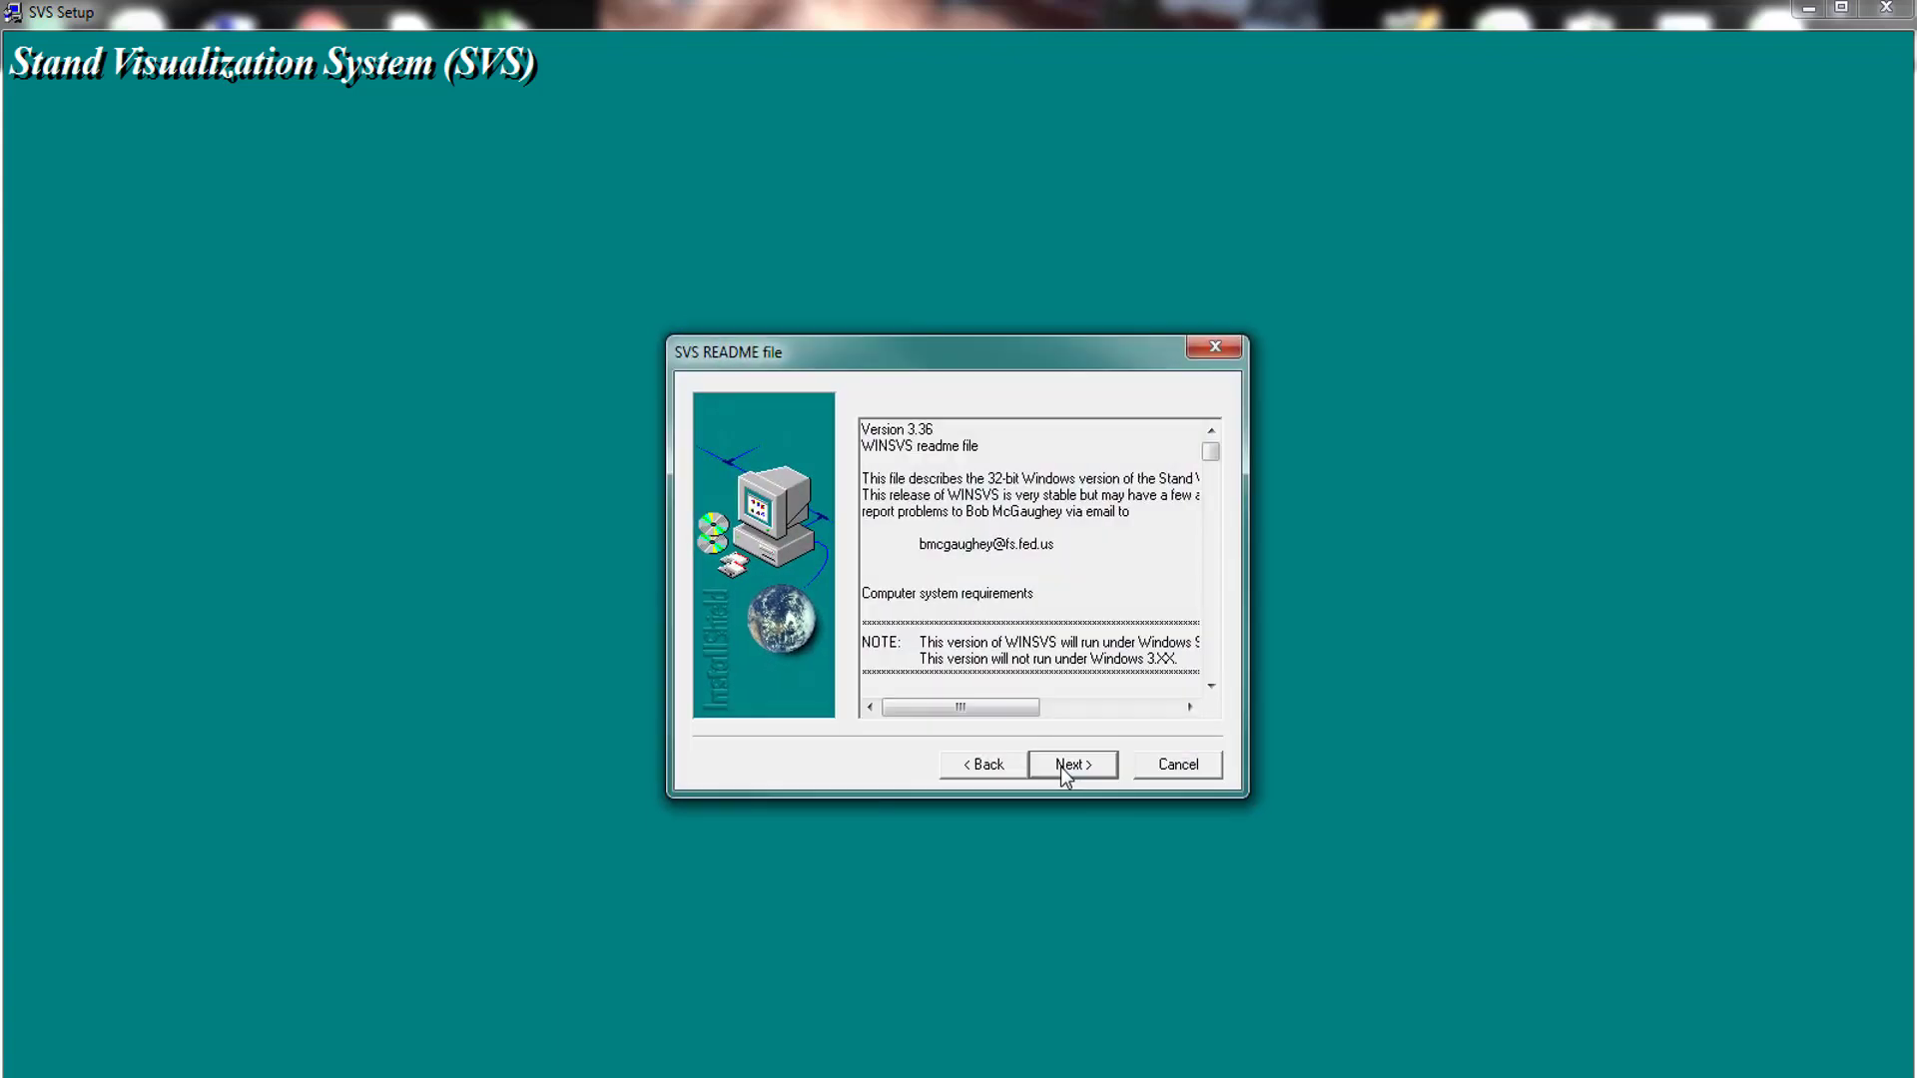
click(1075, 764)
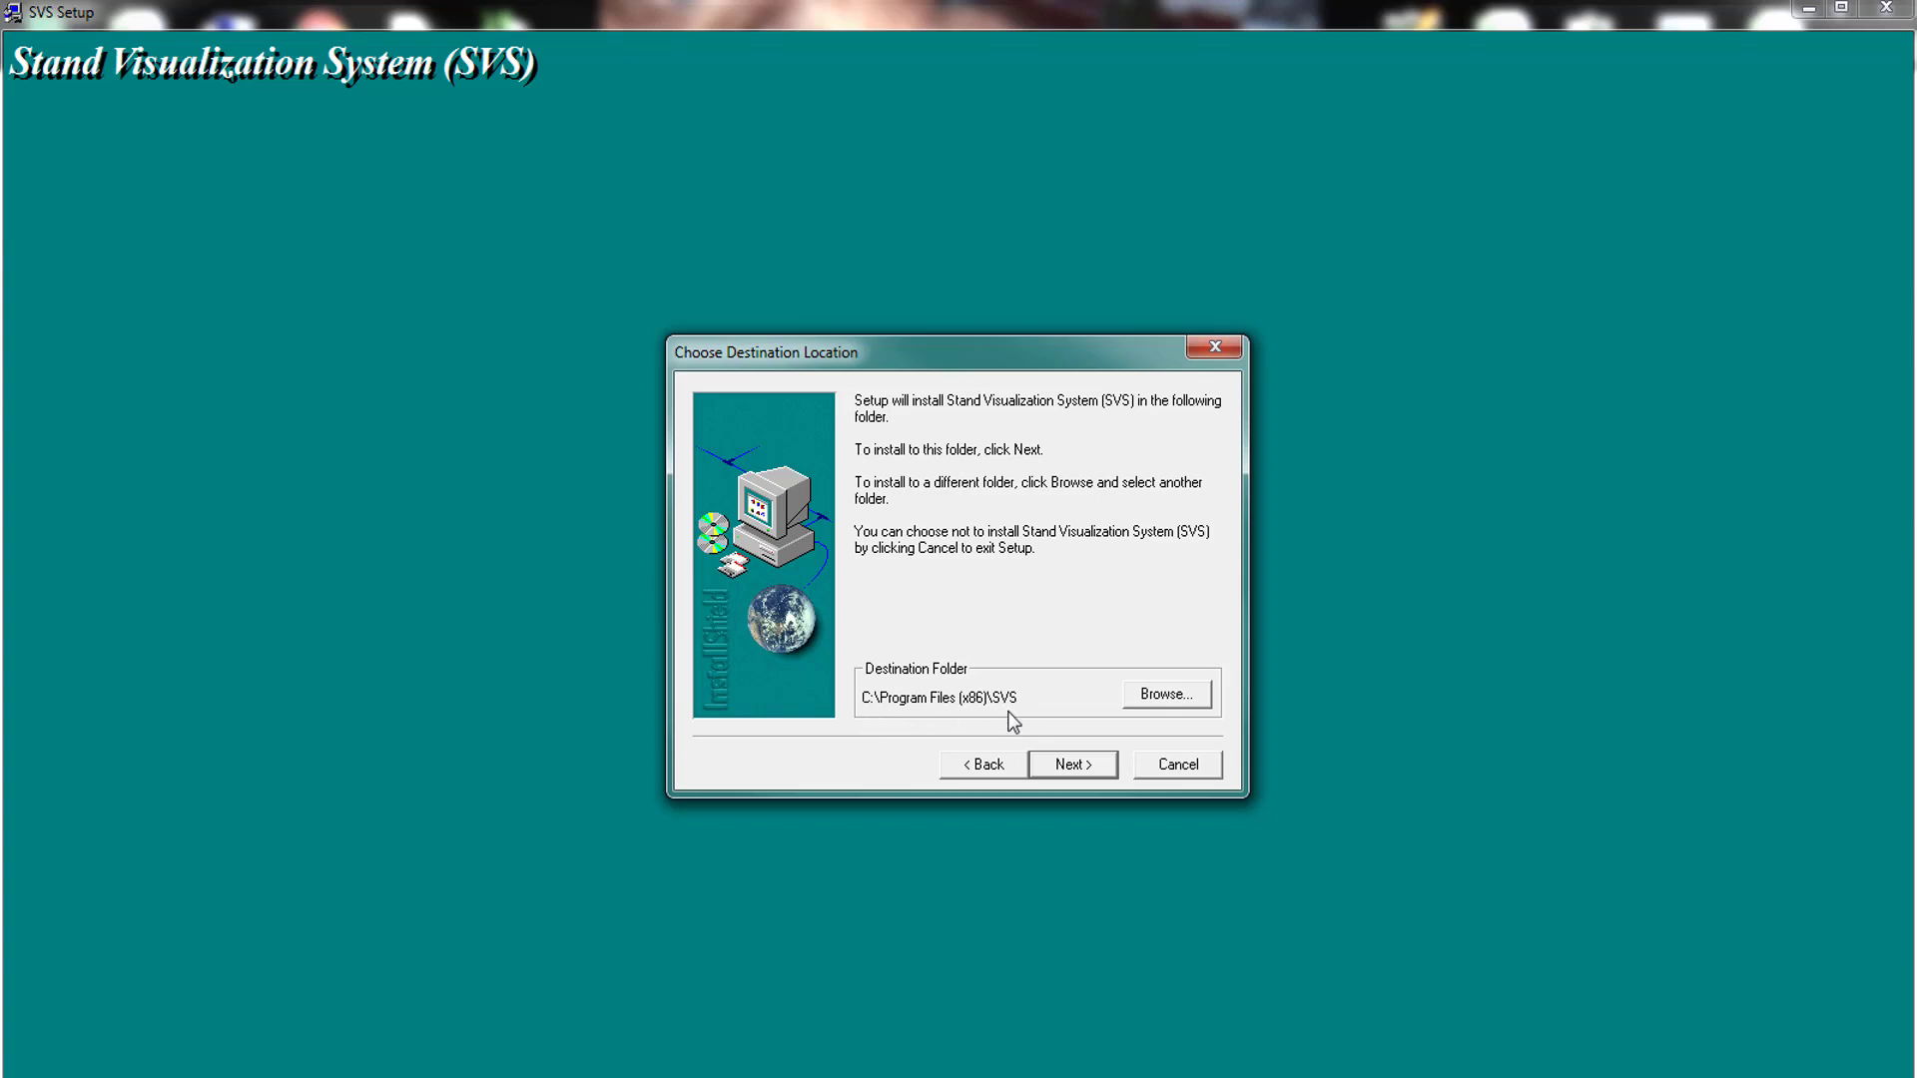
click(1081, 770)
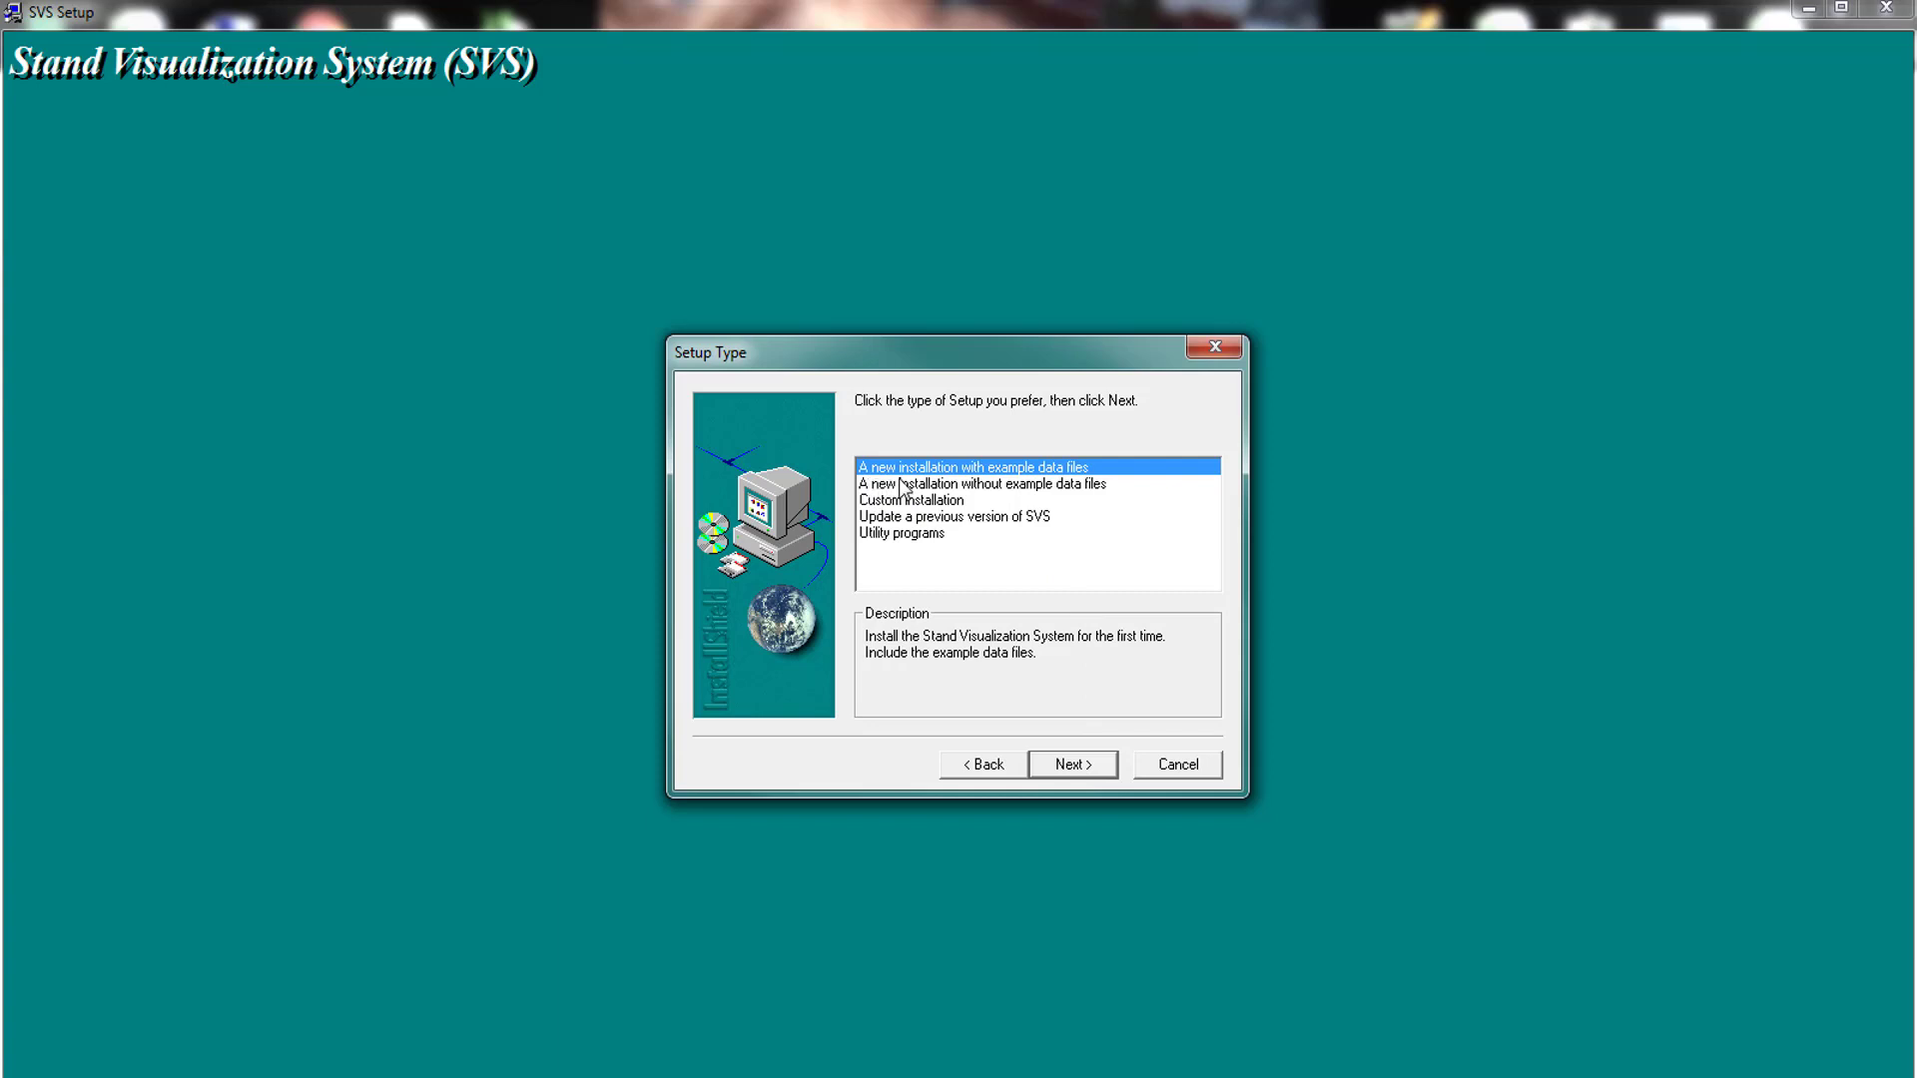
click(1084, 768)
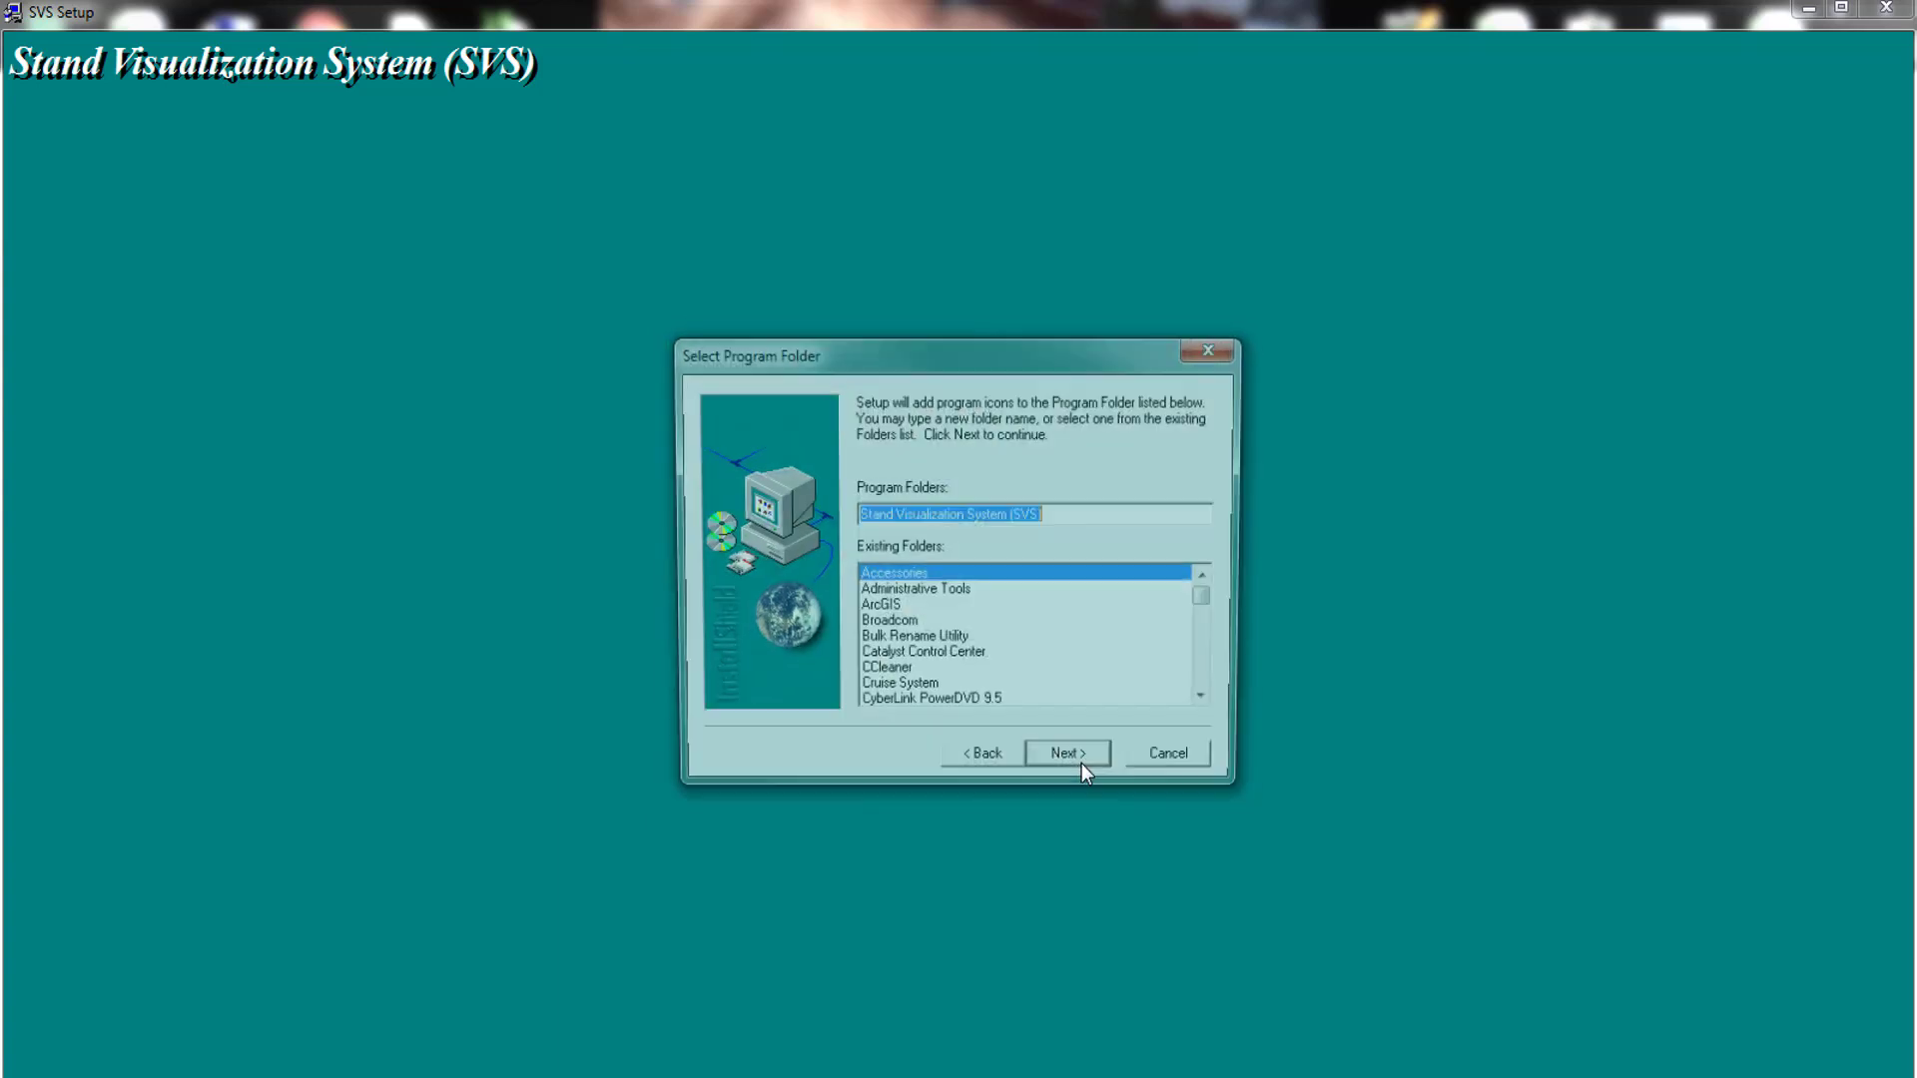
click(1084, 766)
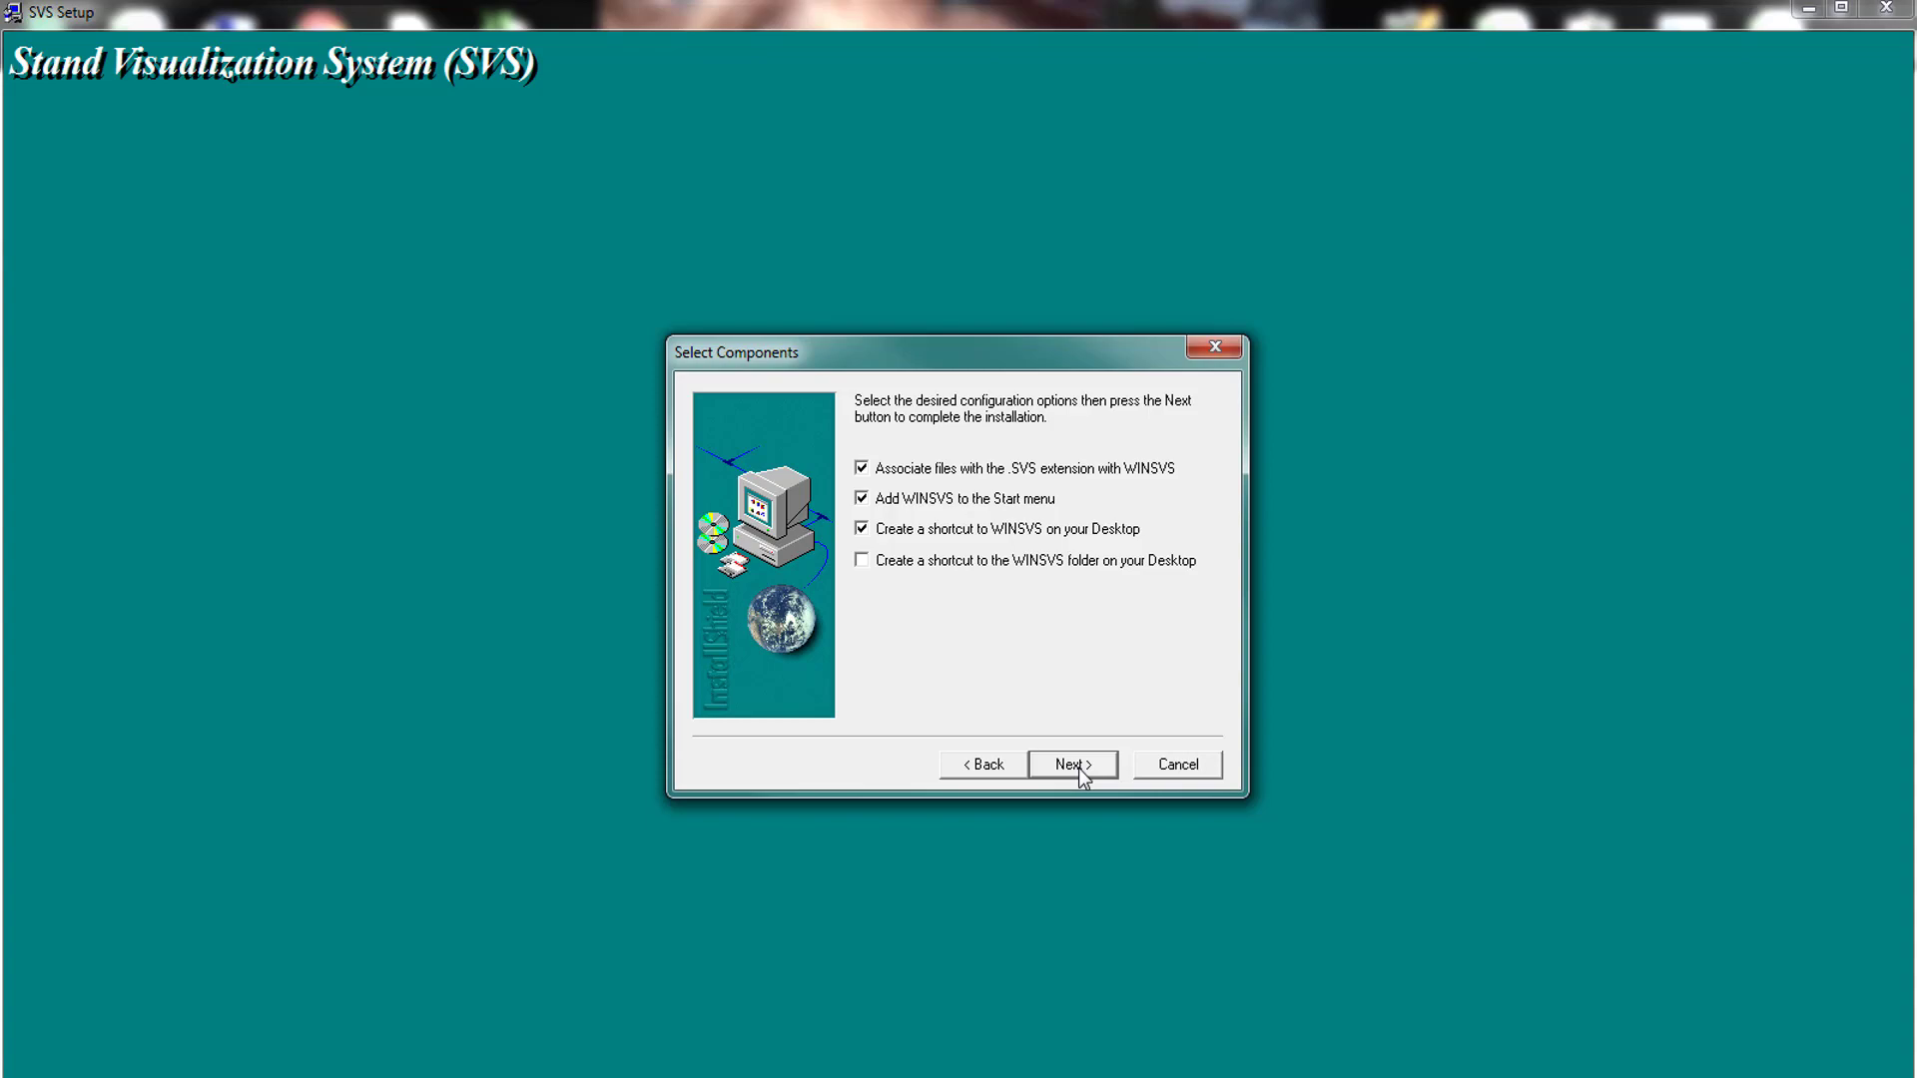
click(1079, 771)
click(1078, 770)
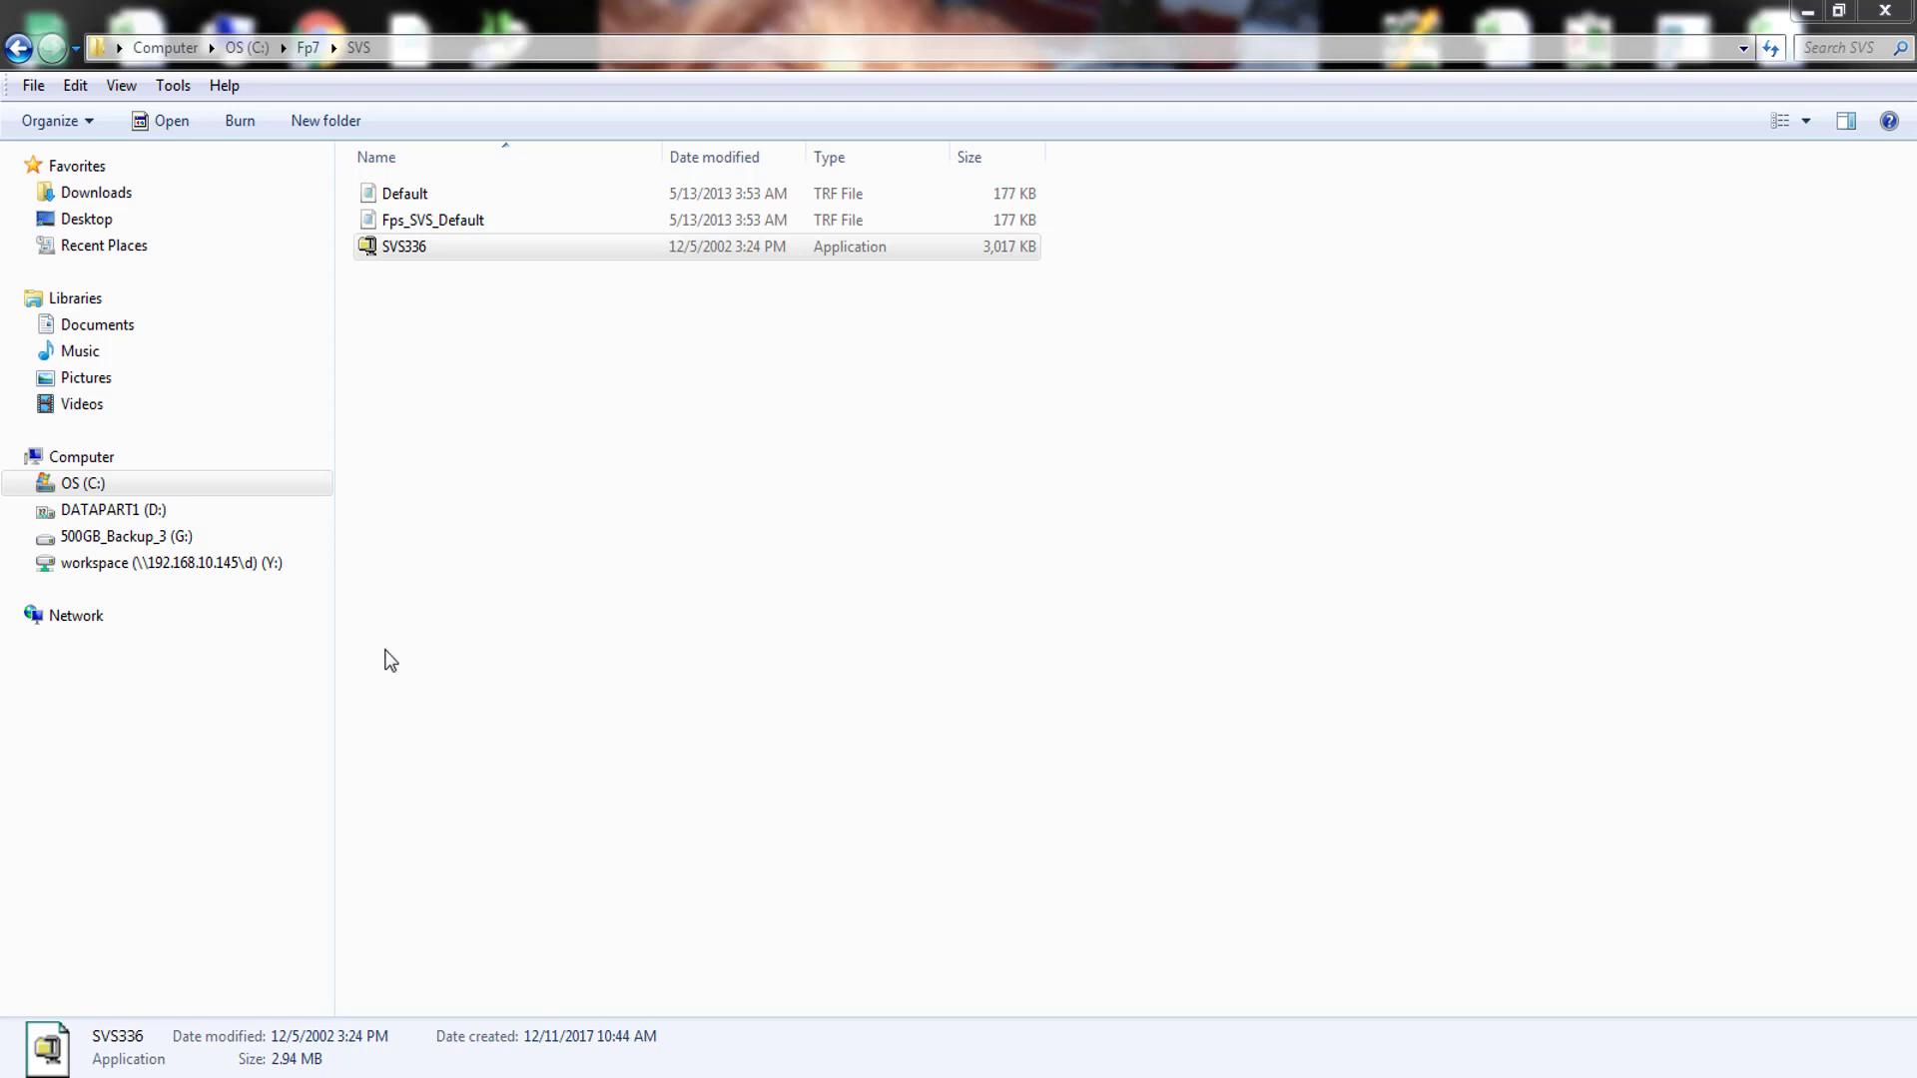
- Open the Environment Variables dialog from the Control Panel's System advanced settings
click(30, 1074)
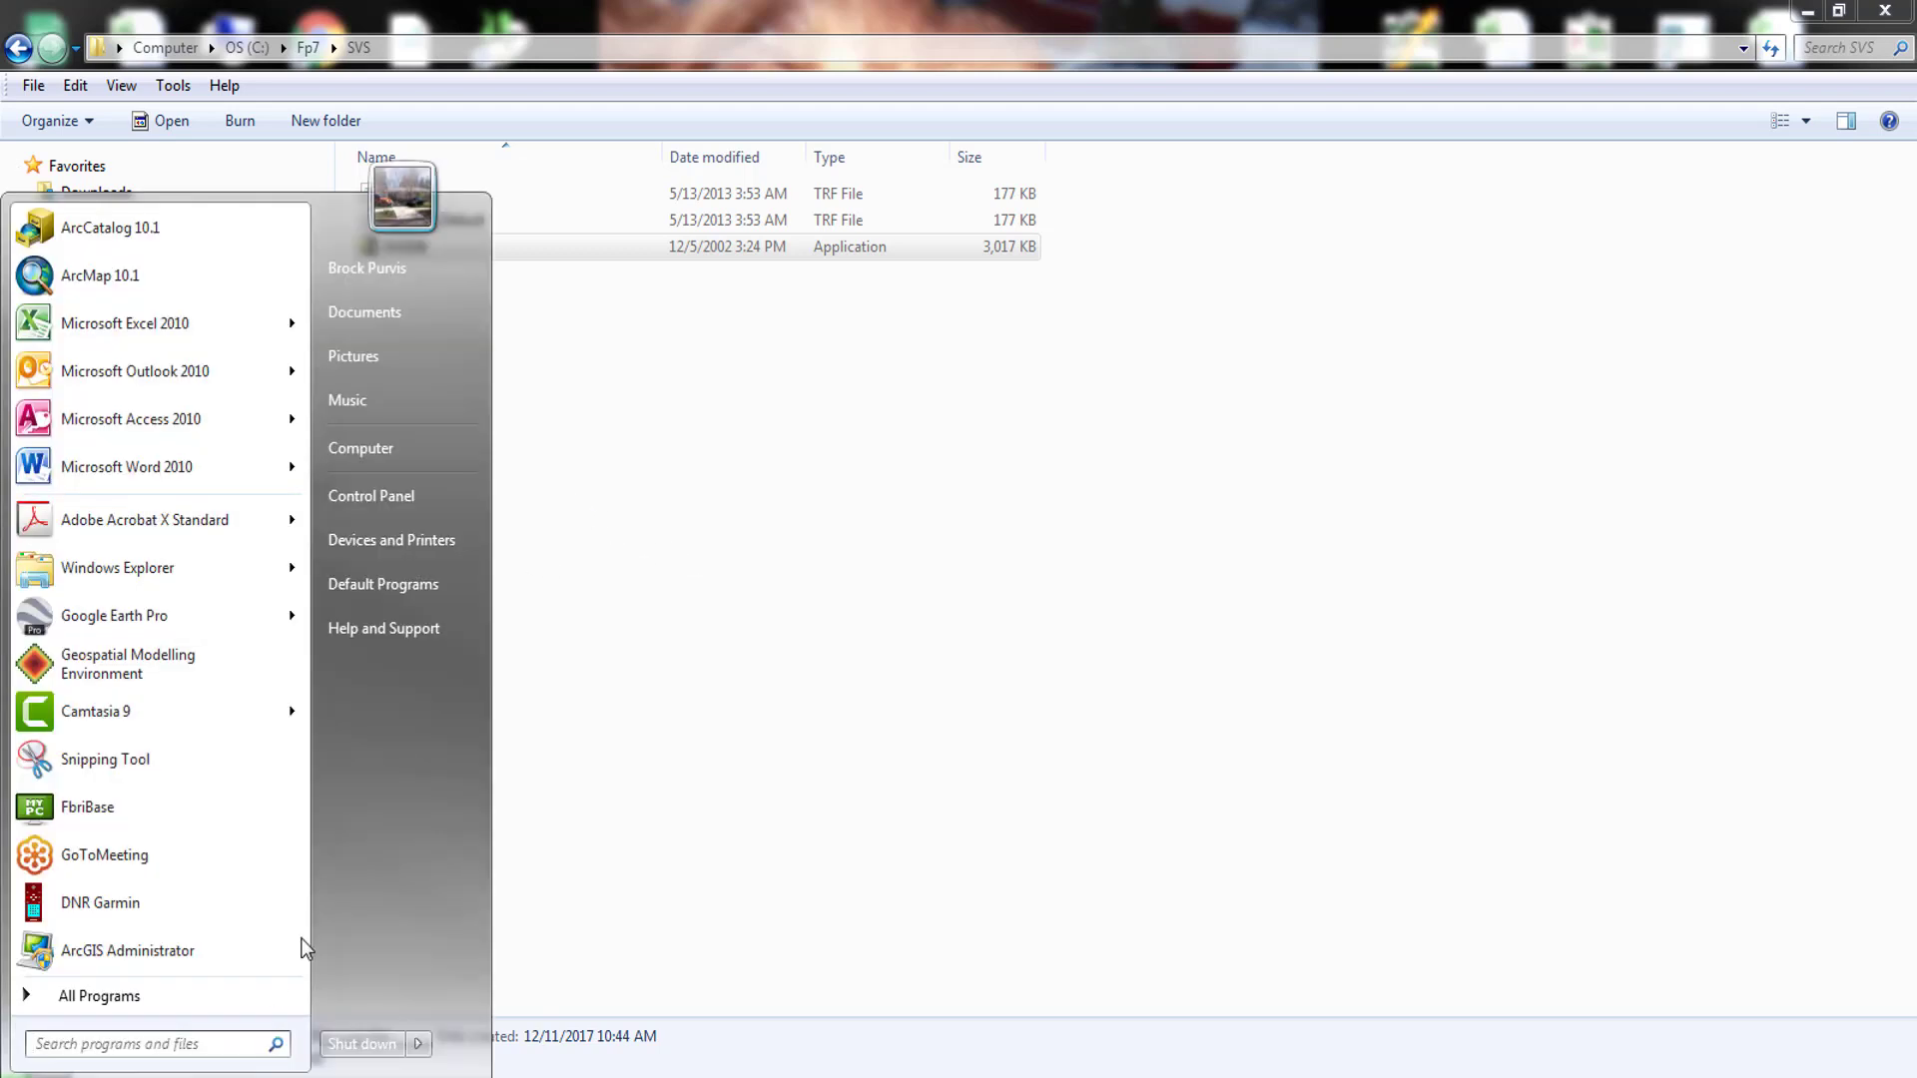
click(370, 499)
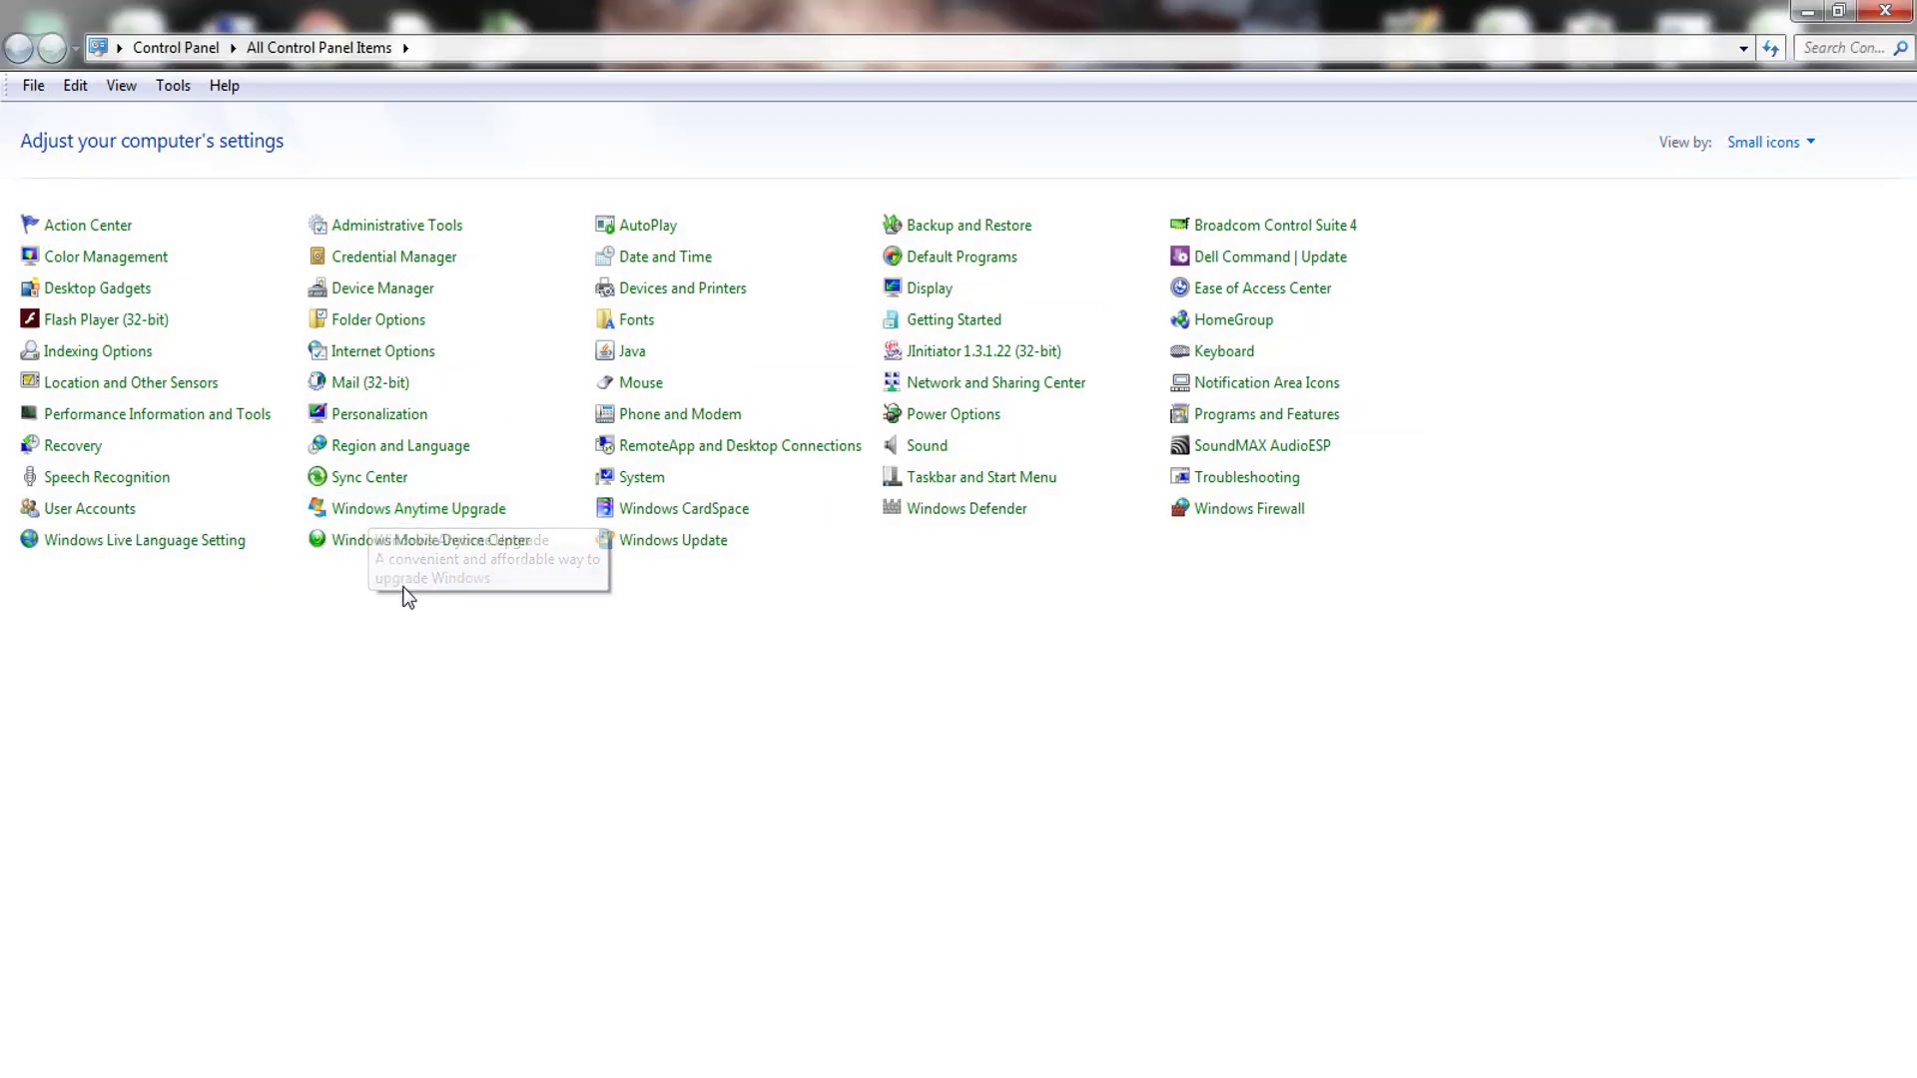
click(642, 481)
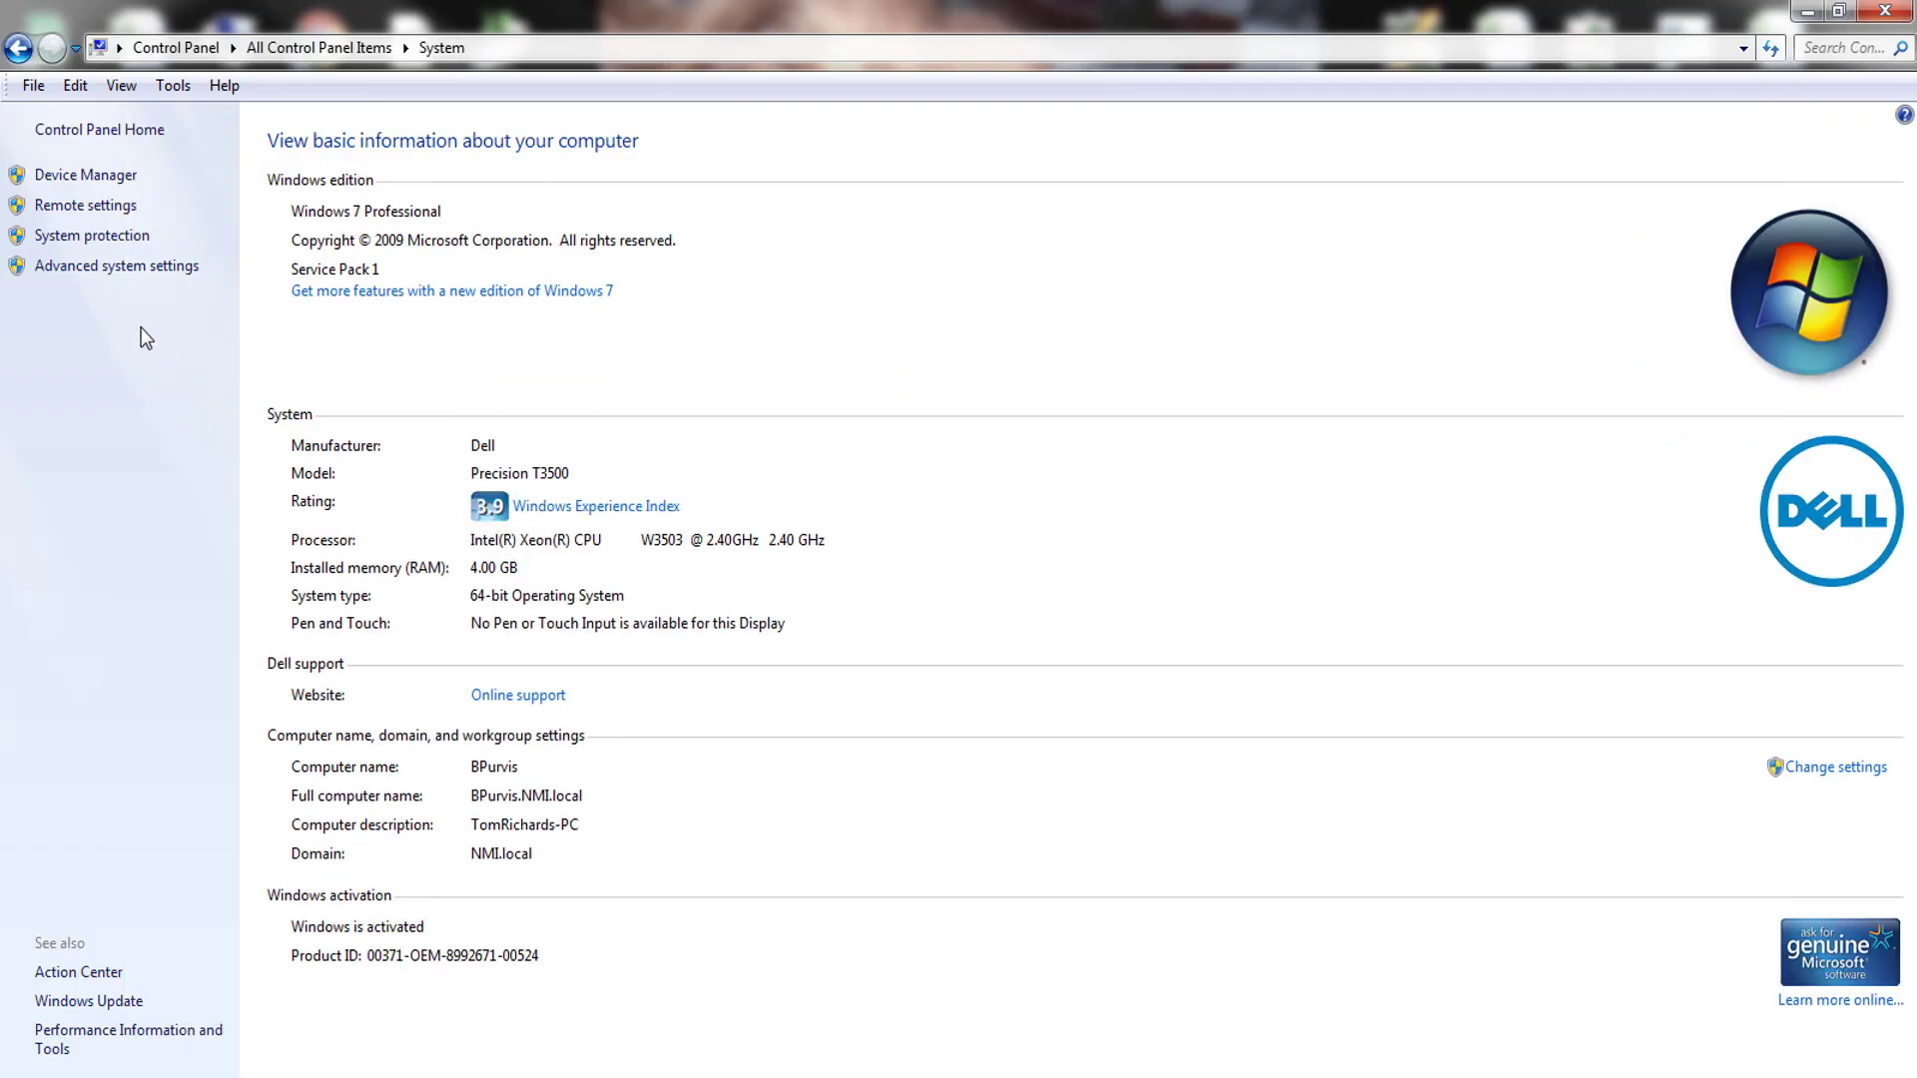
click(105, 268)
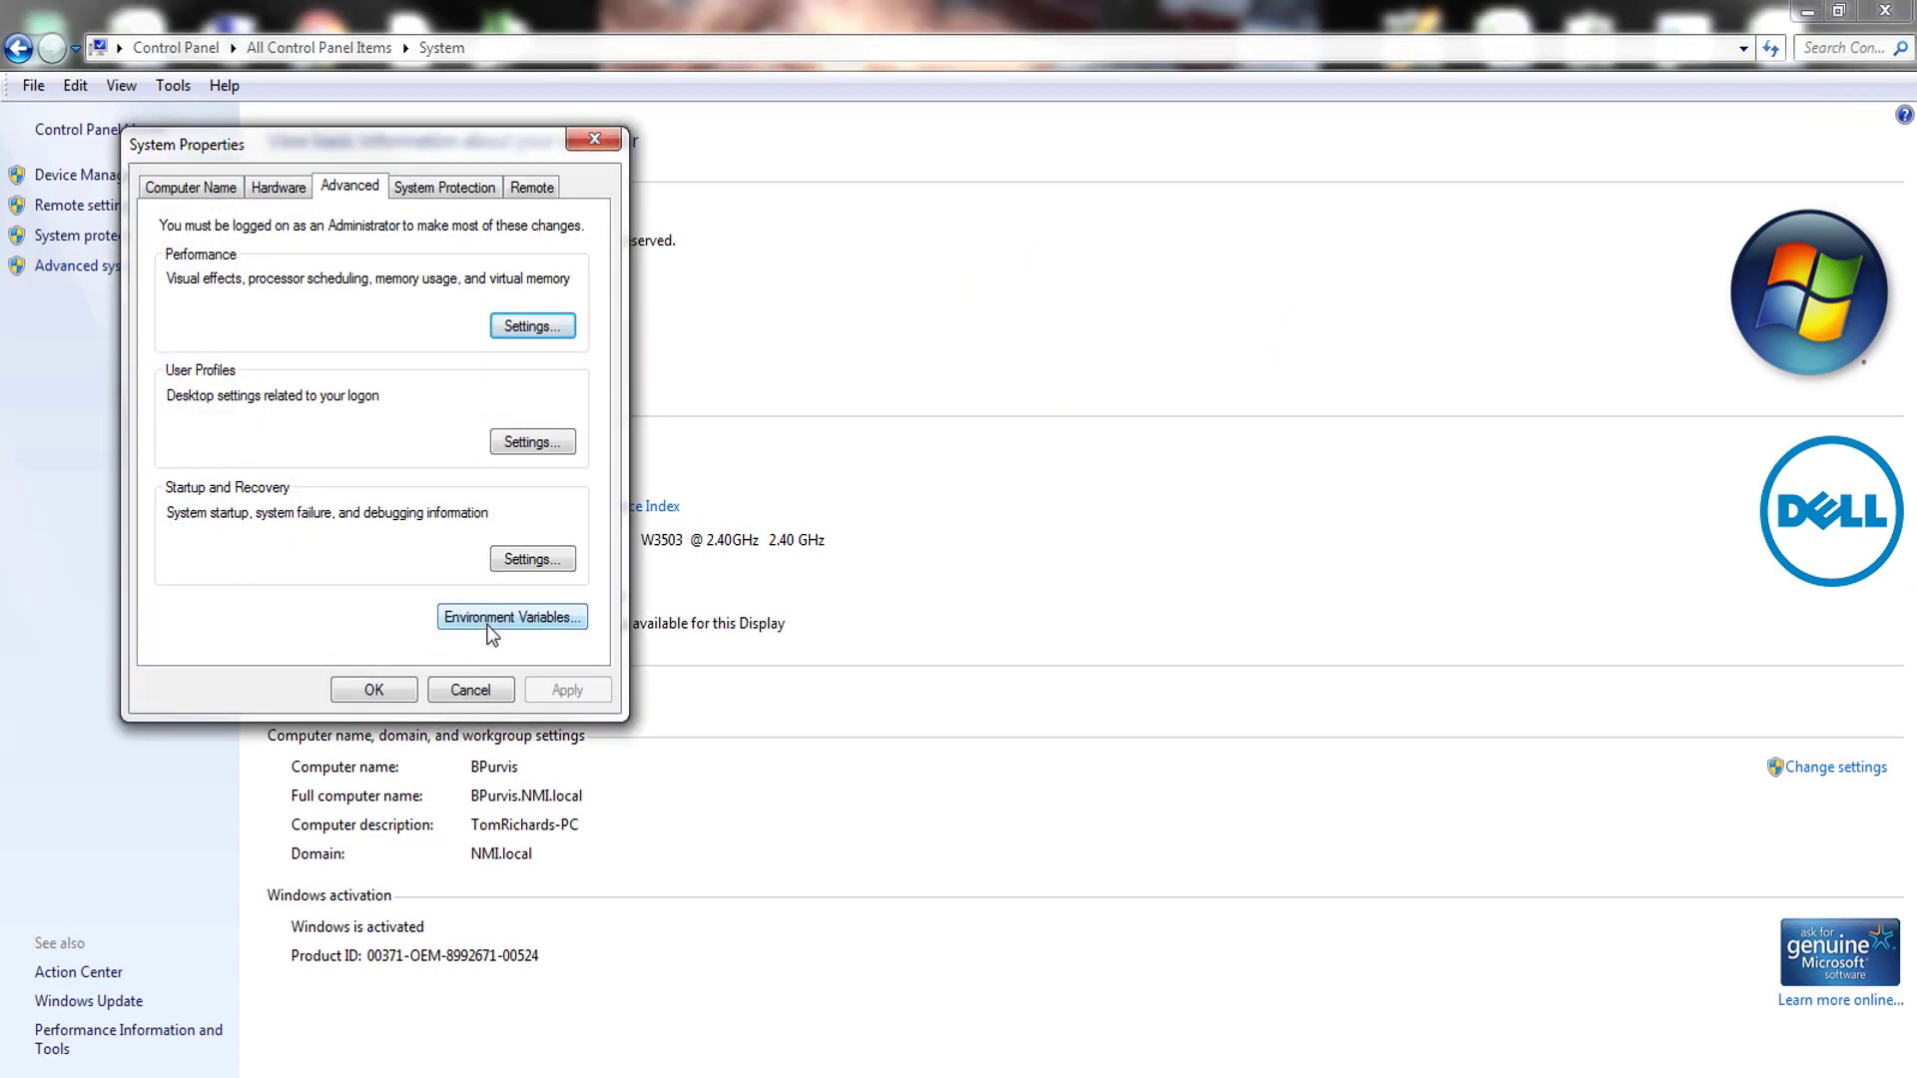
drag(358, 142, 991, 236)
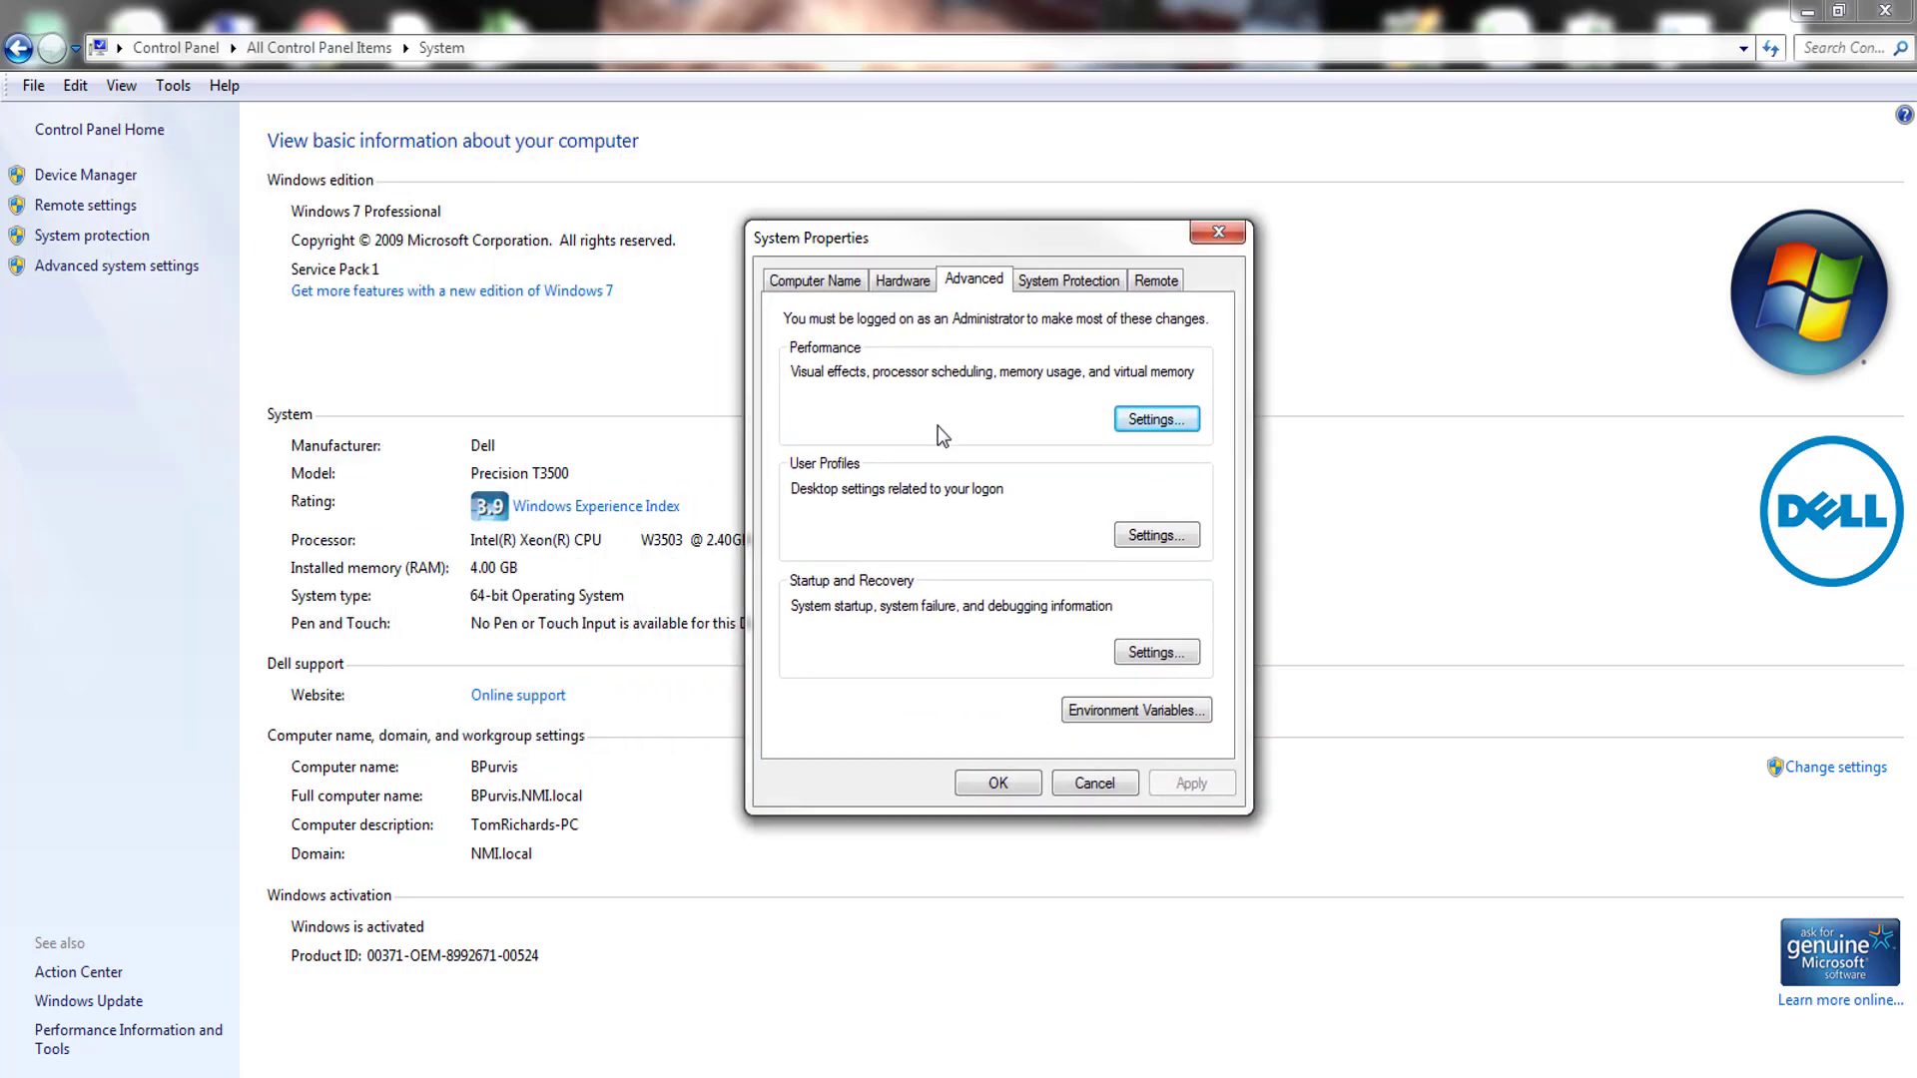
click(1136, 711)
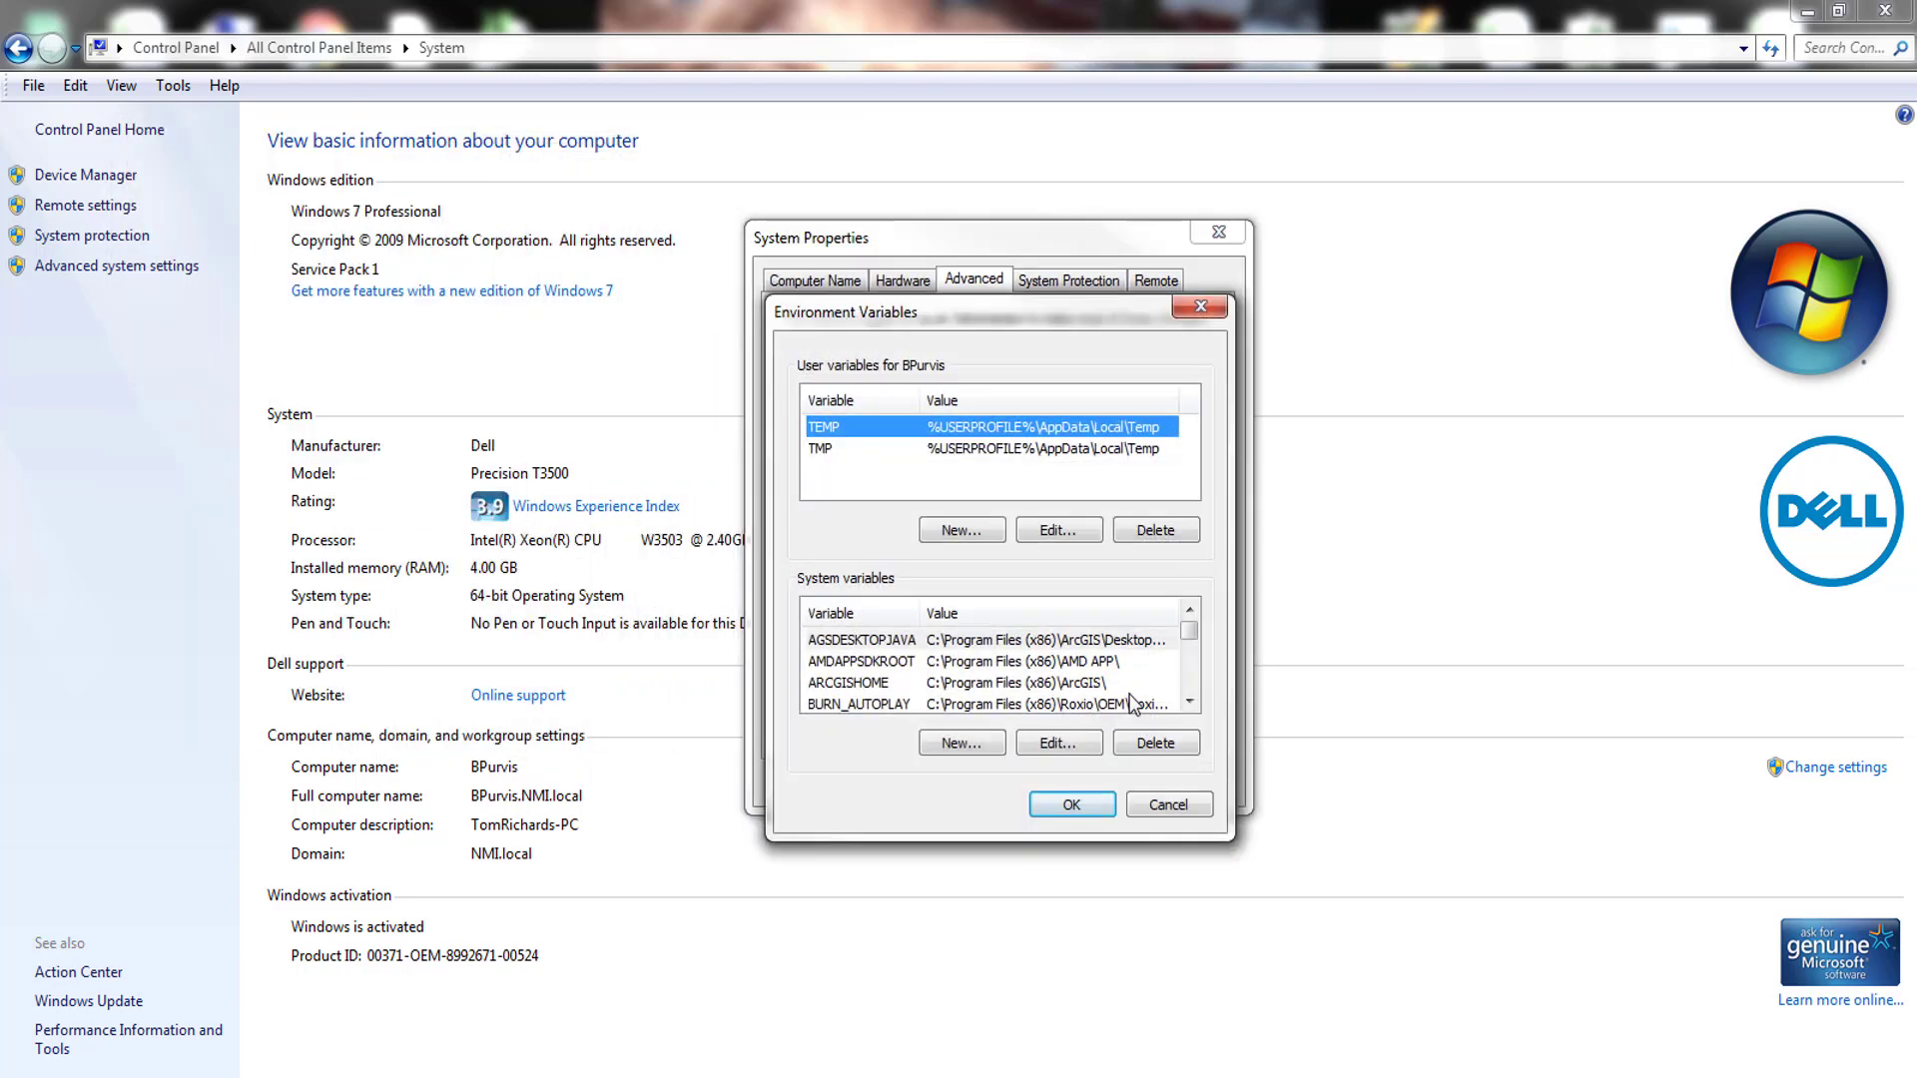
- Scroll through the system variables list to examine the SVSPath entry
click(1189, 702)
click(1189, 701)
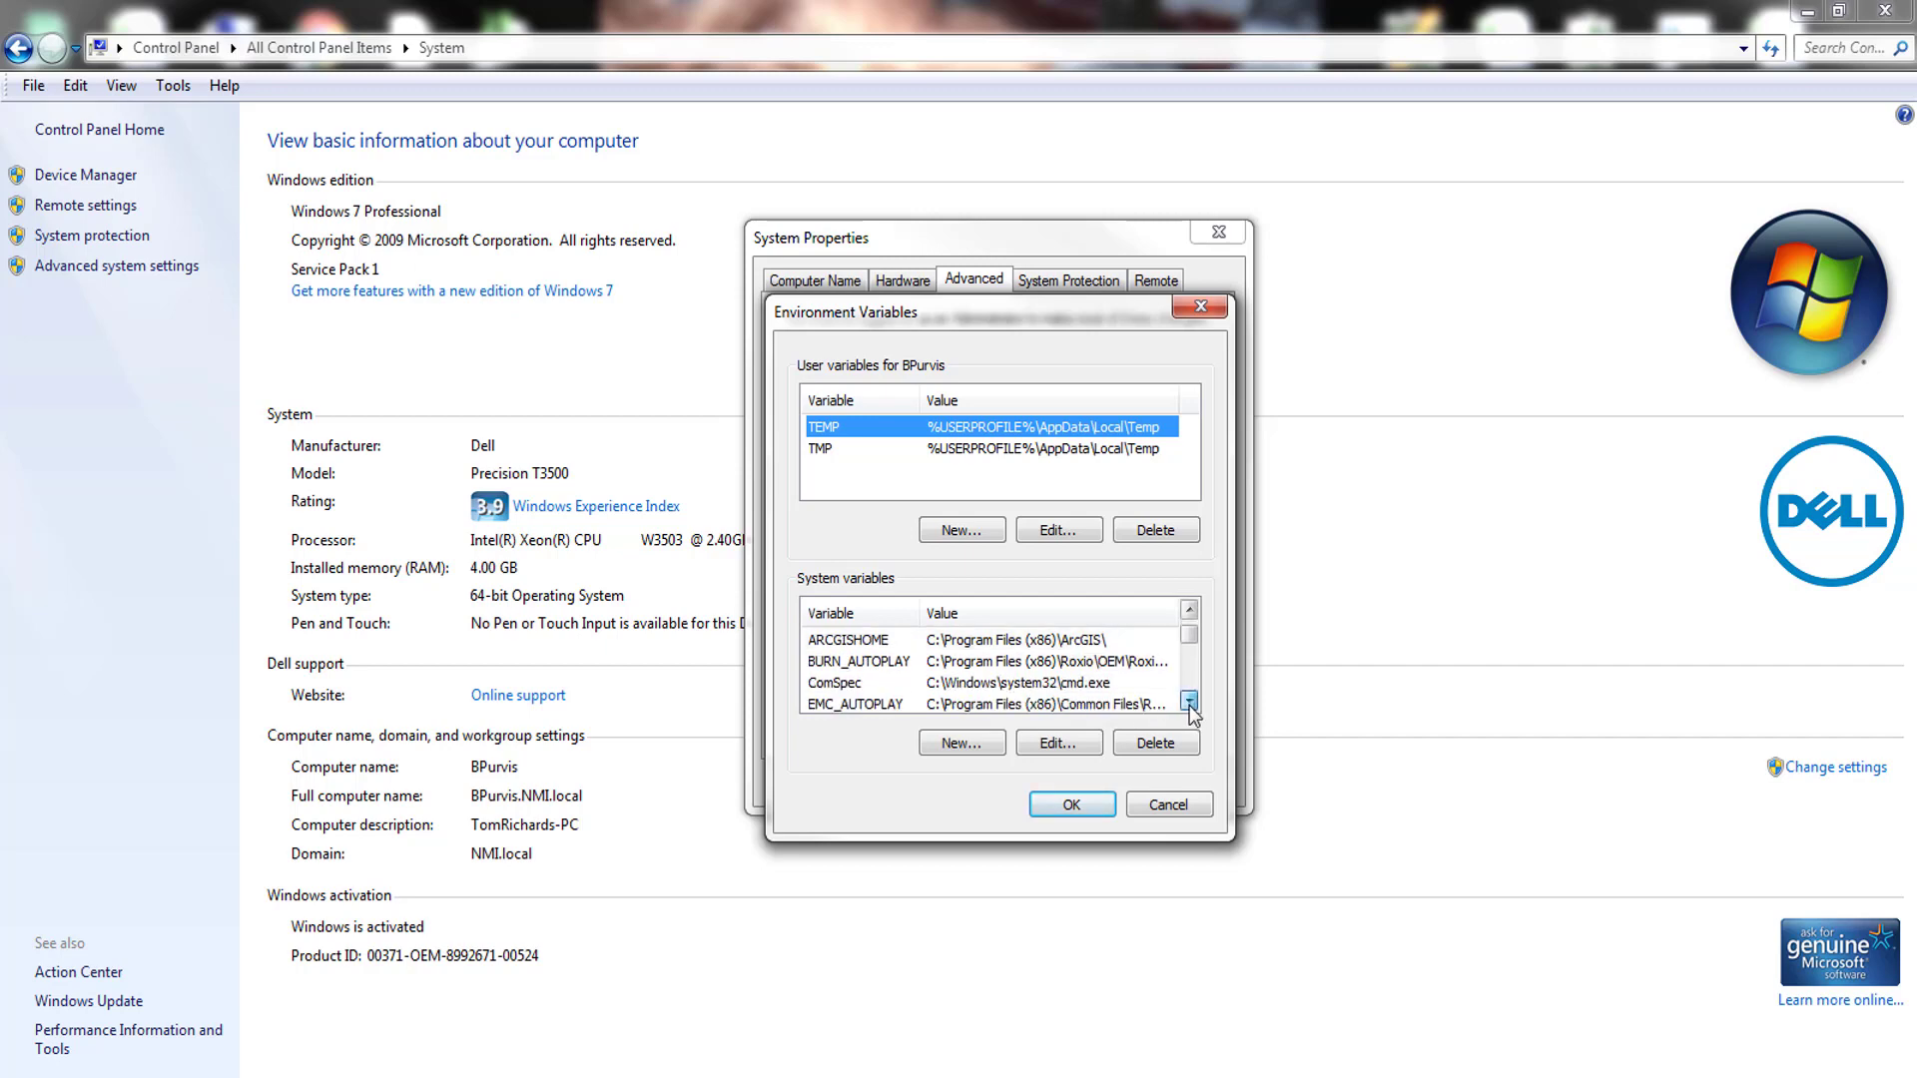
click(1189, 702)
click(1188, 702)
click(1189, 702)
click(1189, 701)
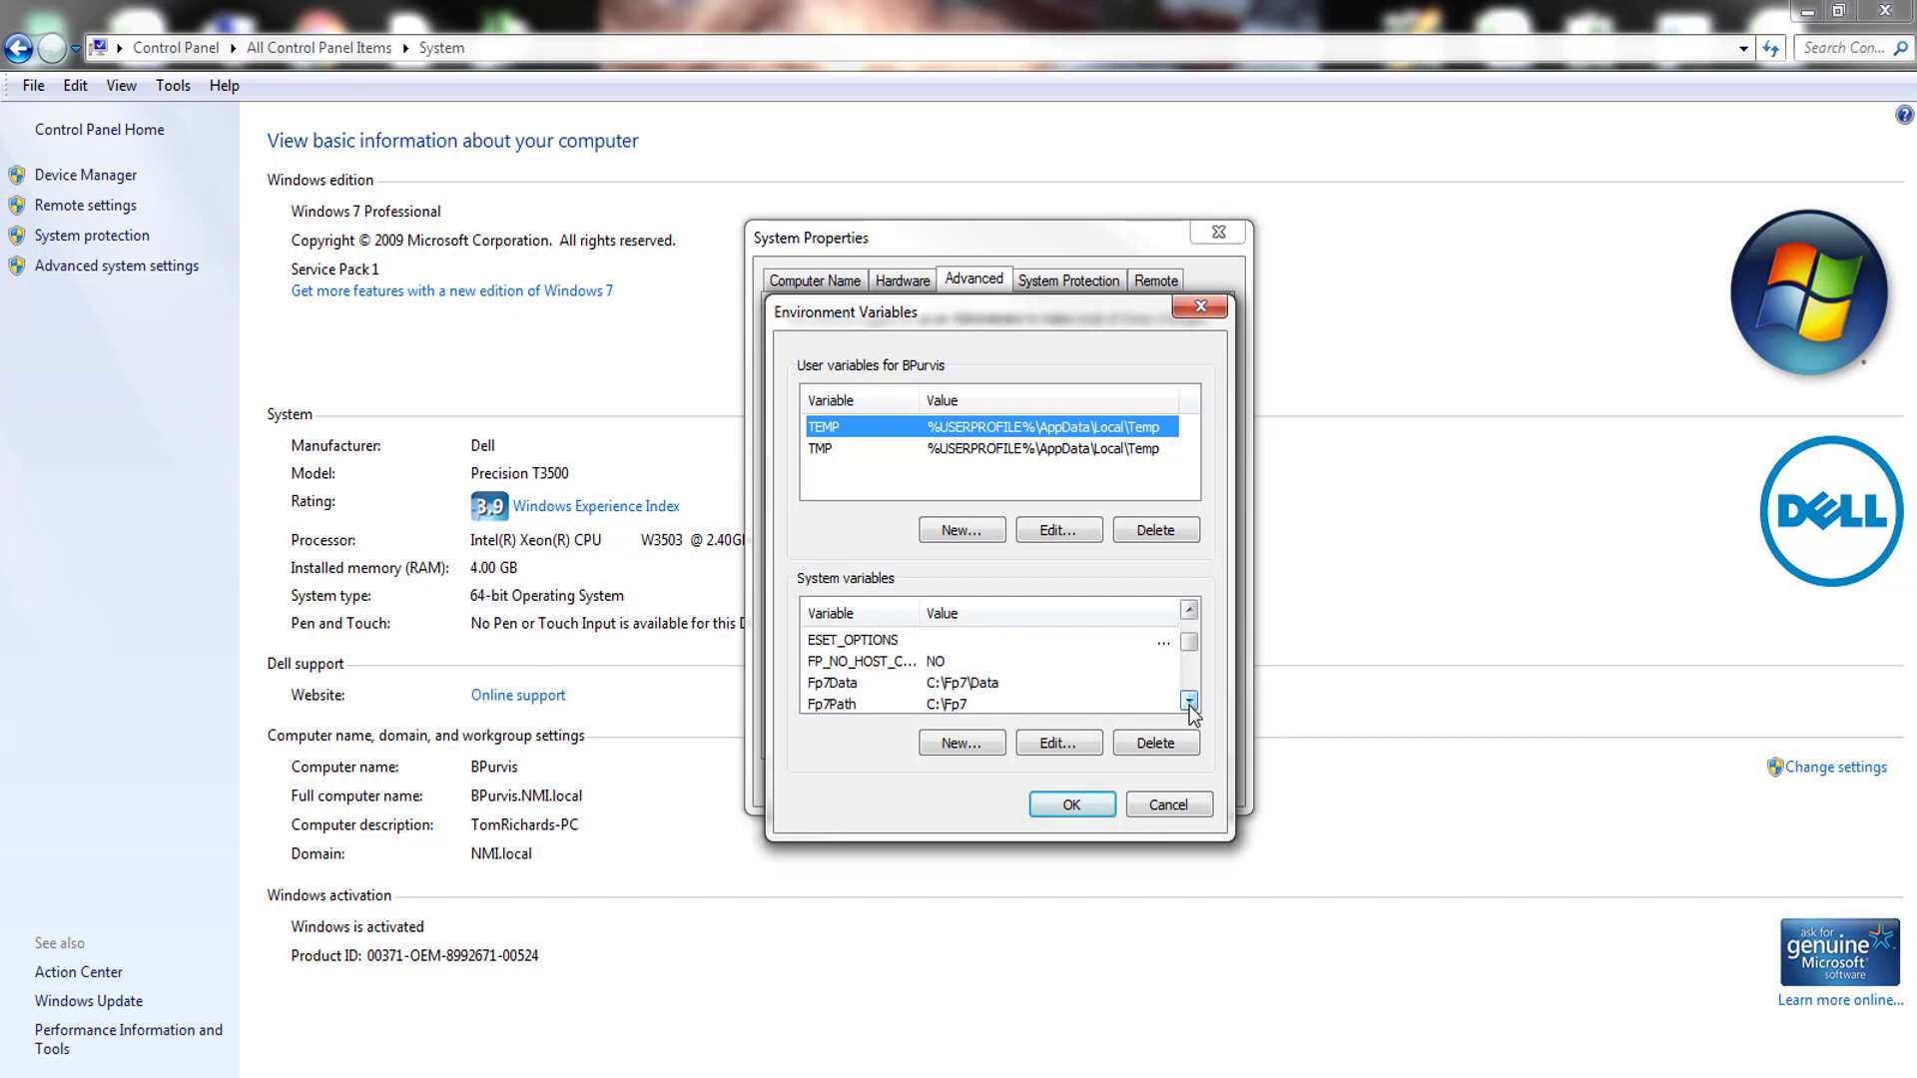
click(1189, 702)
click(1189, 701)
click(1188, 702)
click(1188, 702)
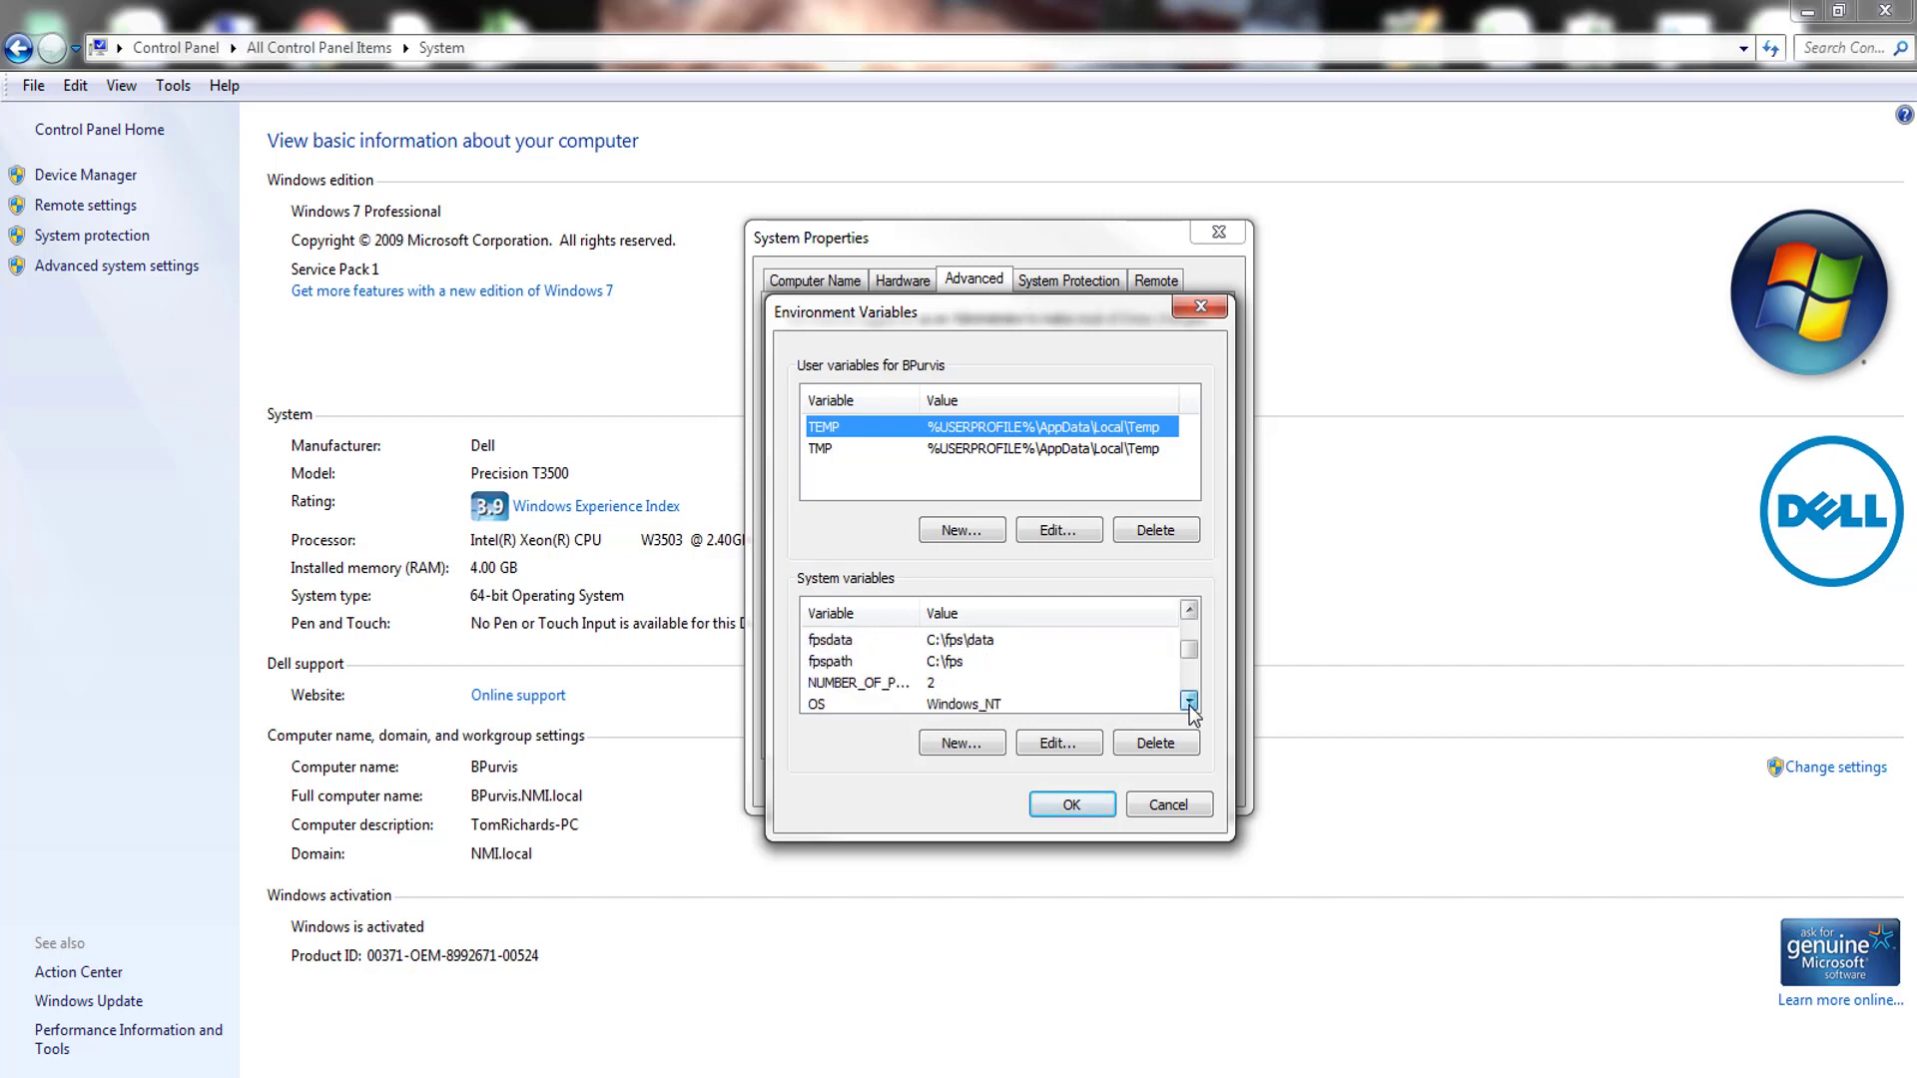
click(1189, 702)
click(1189, 701)
click(1189, 702)
click(1189, 702)
click(1189, 701)
click(1189, 701)
click(1188, 701)
click(1189, 701)
click(1189, 702)
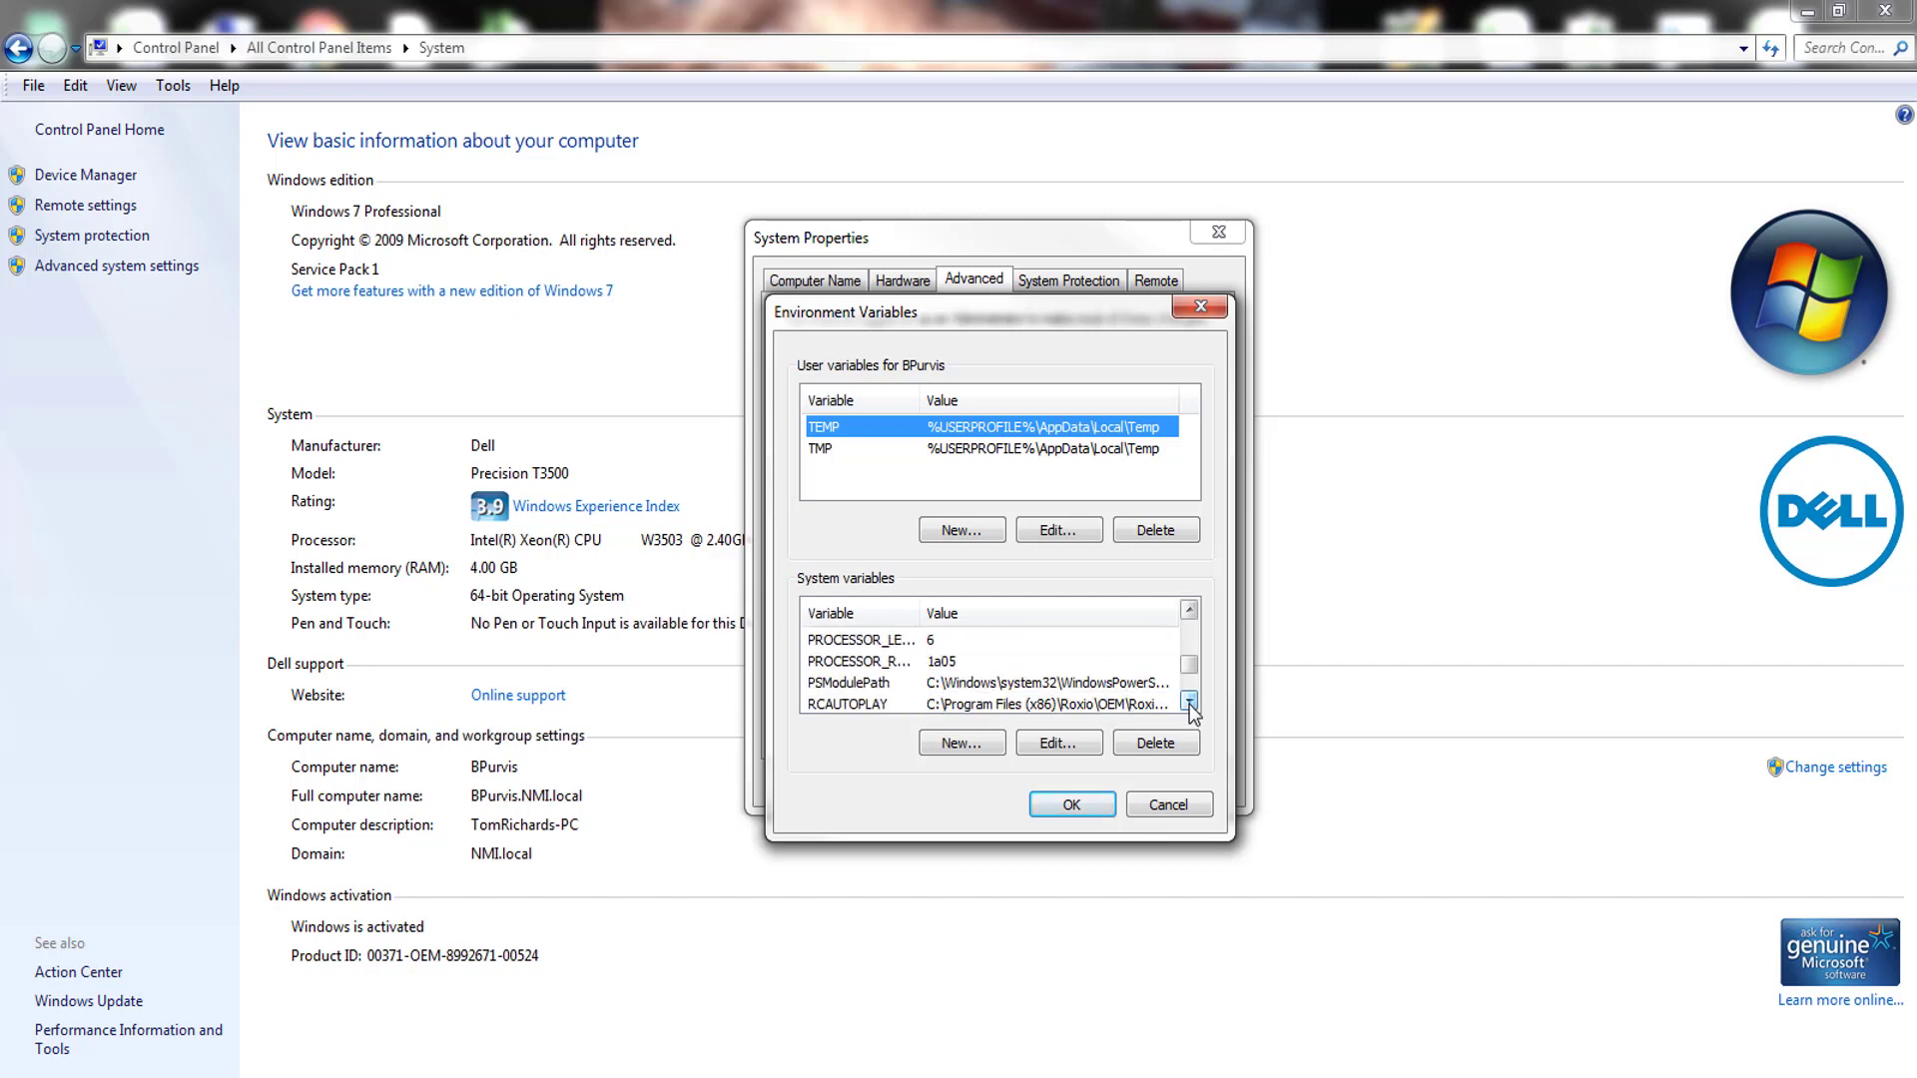
click(1189, 701)
click(1189, 702)
click(1189, 701)
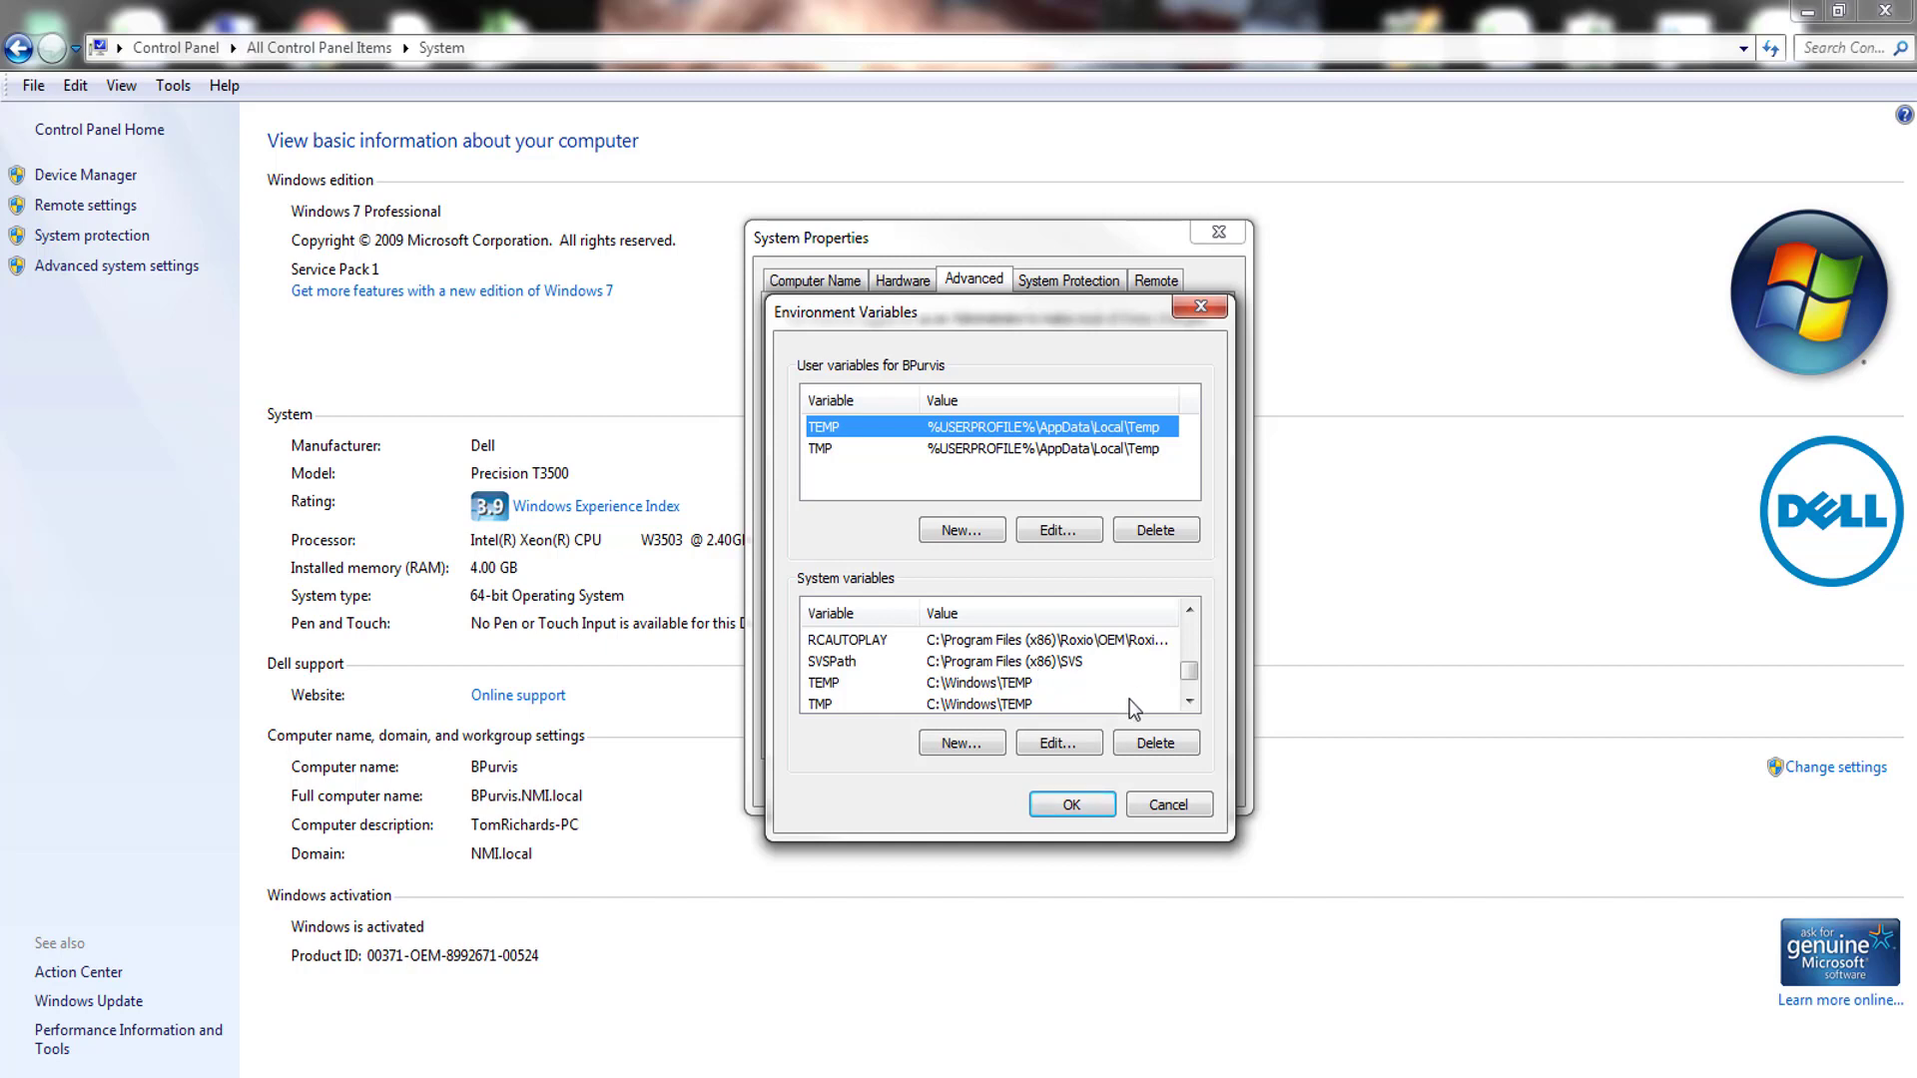
click(960, 744)
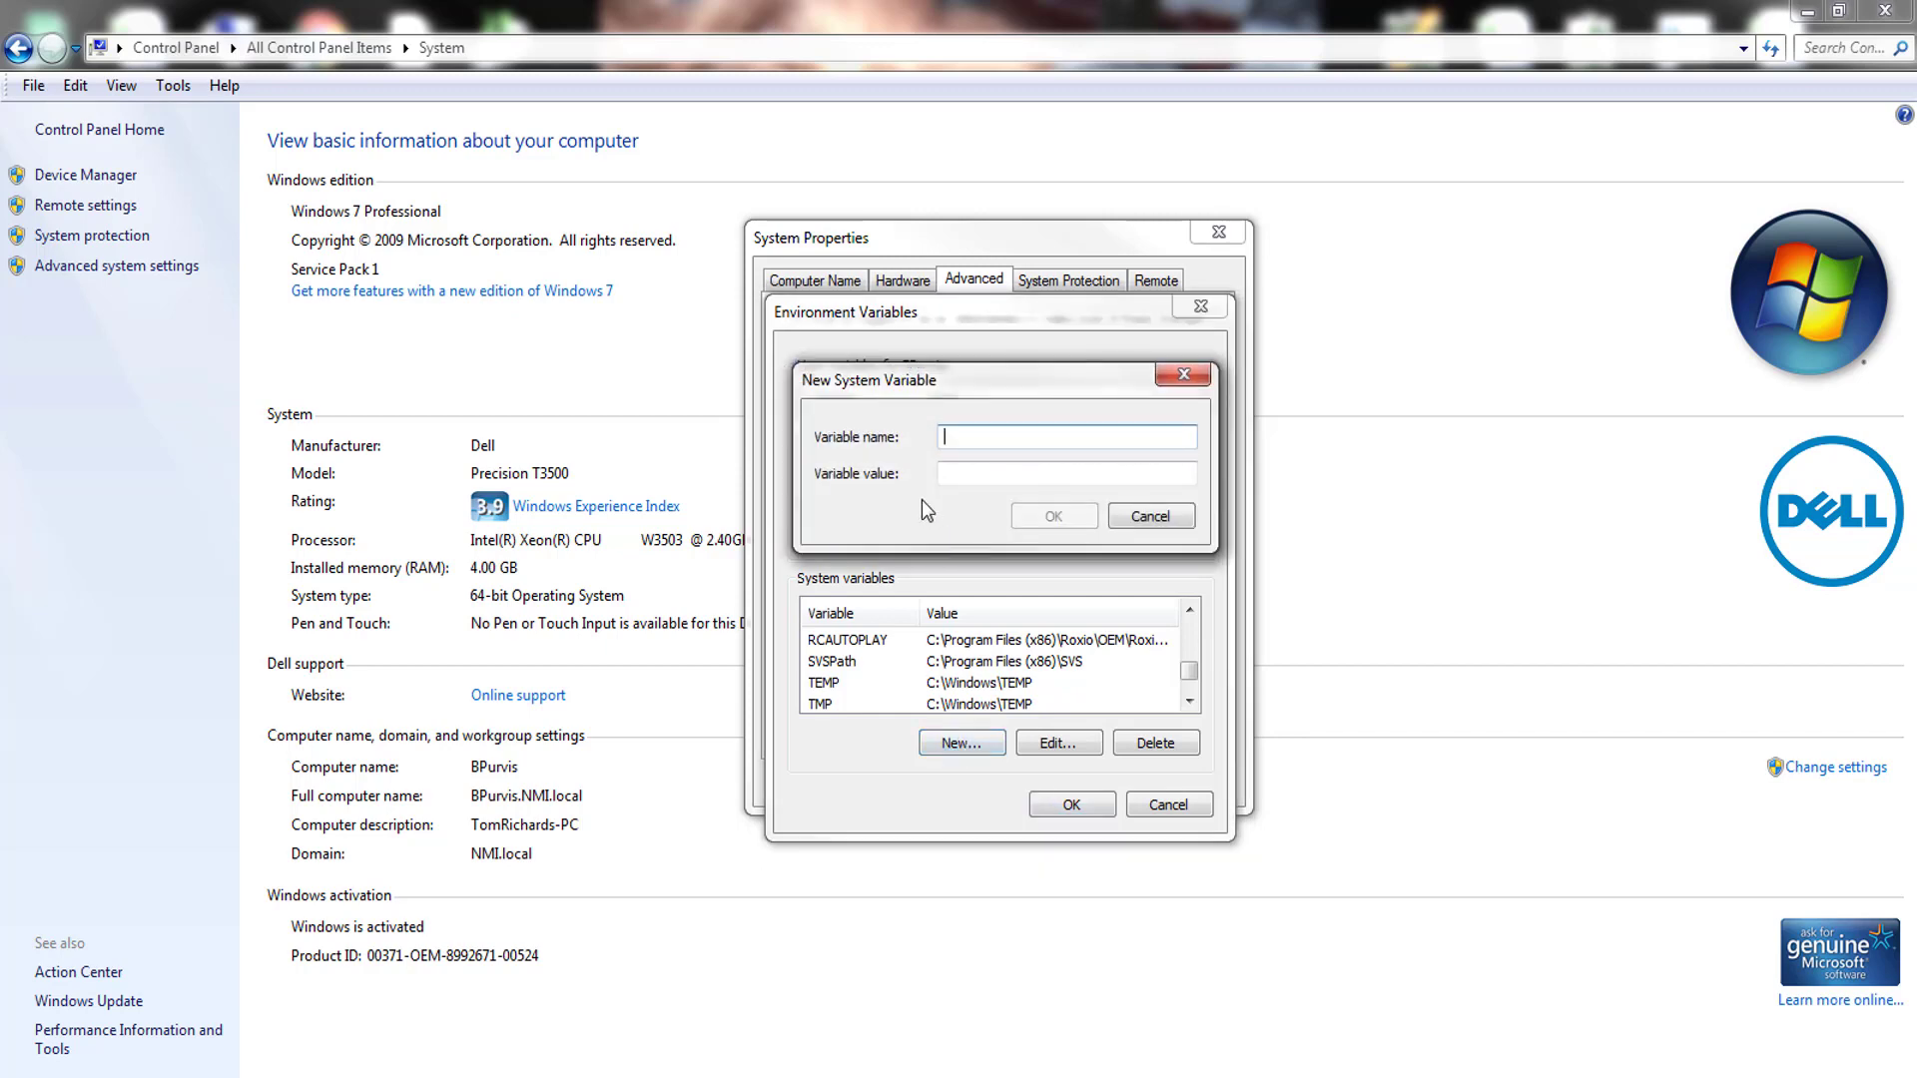
drag(959, 377, 950, 352)
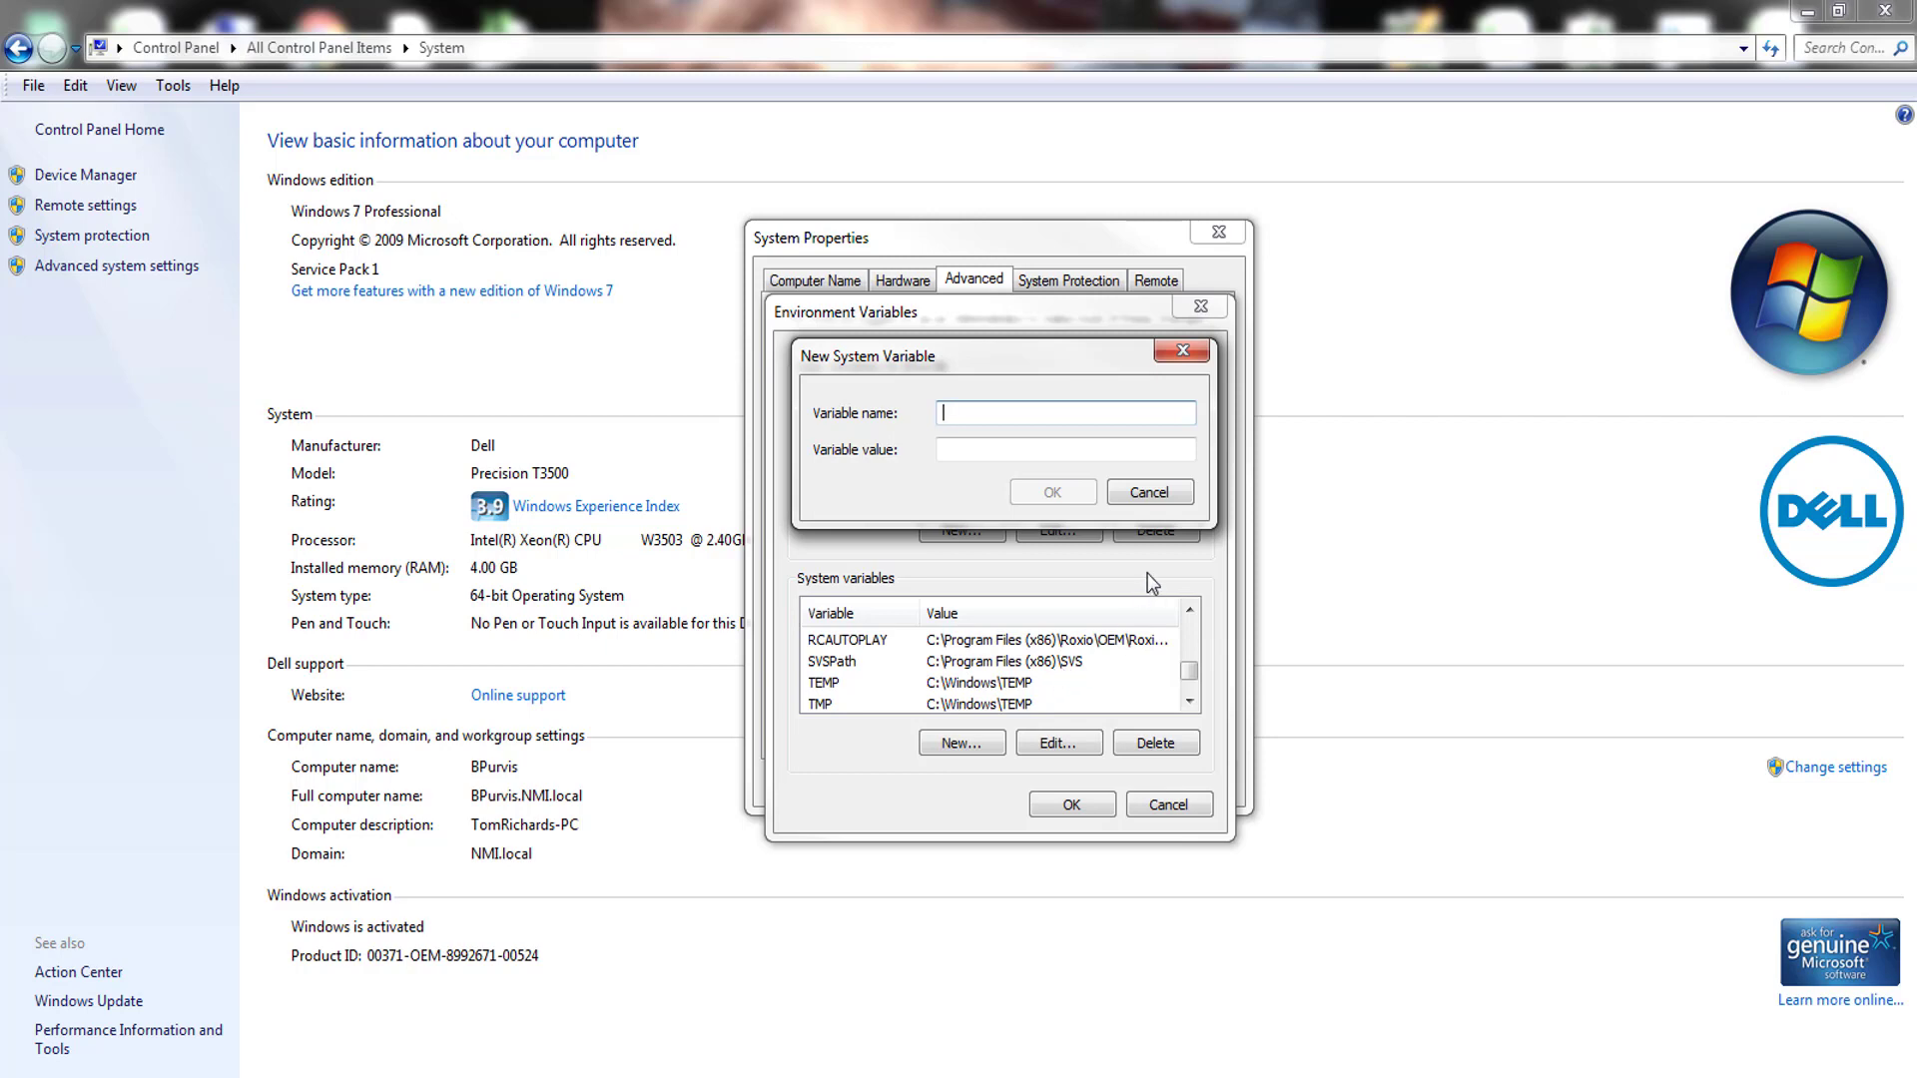
click(1149, 493)
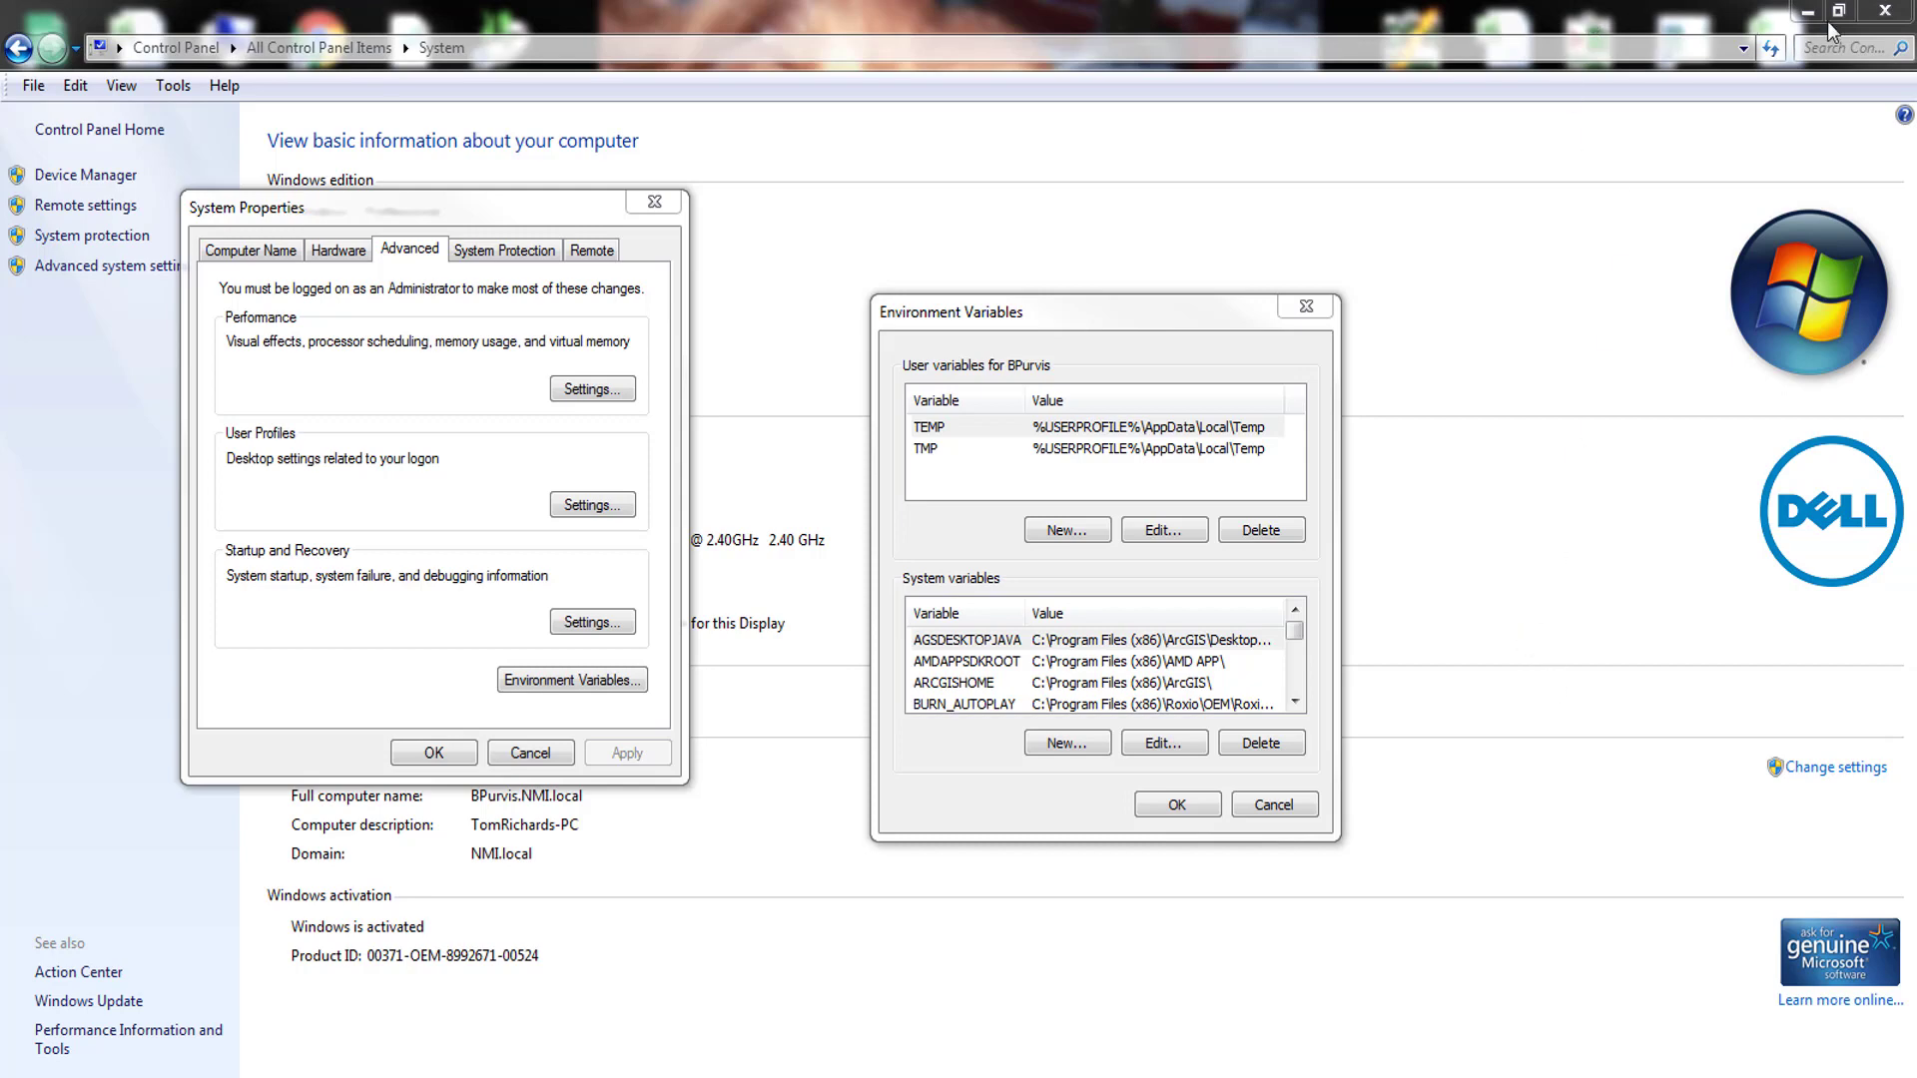
- Minimize the Control Panel and close the Environment Variables and System Properties dialogs
click(1880, 12)
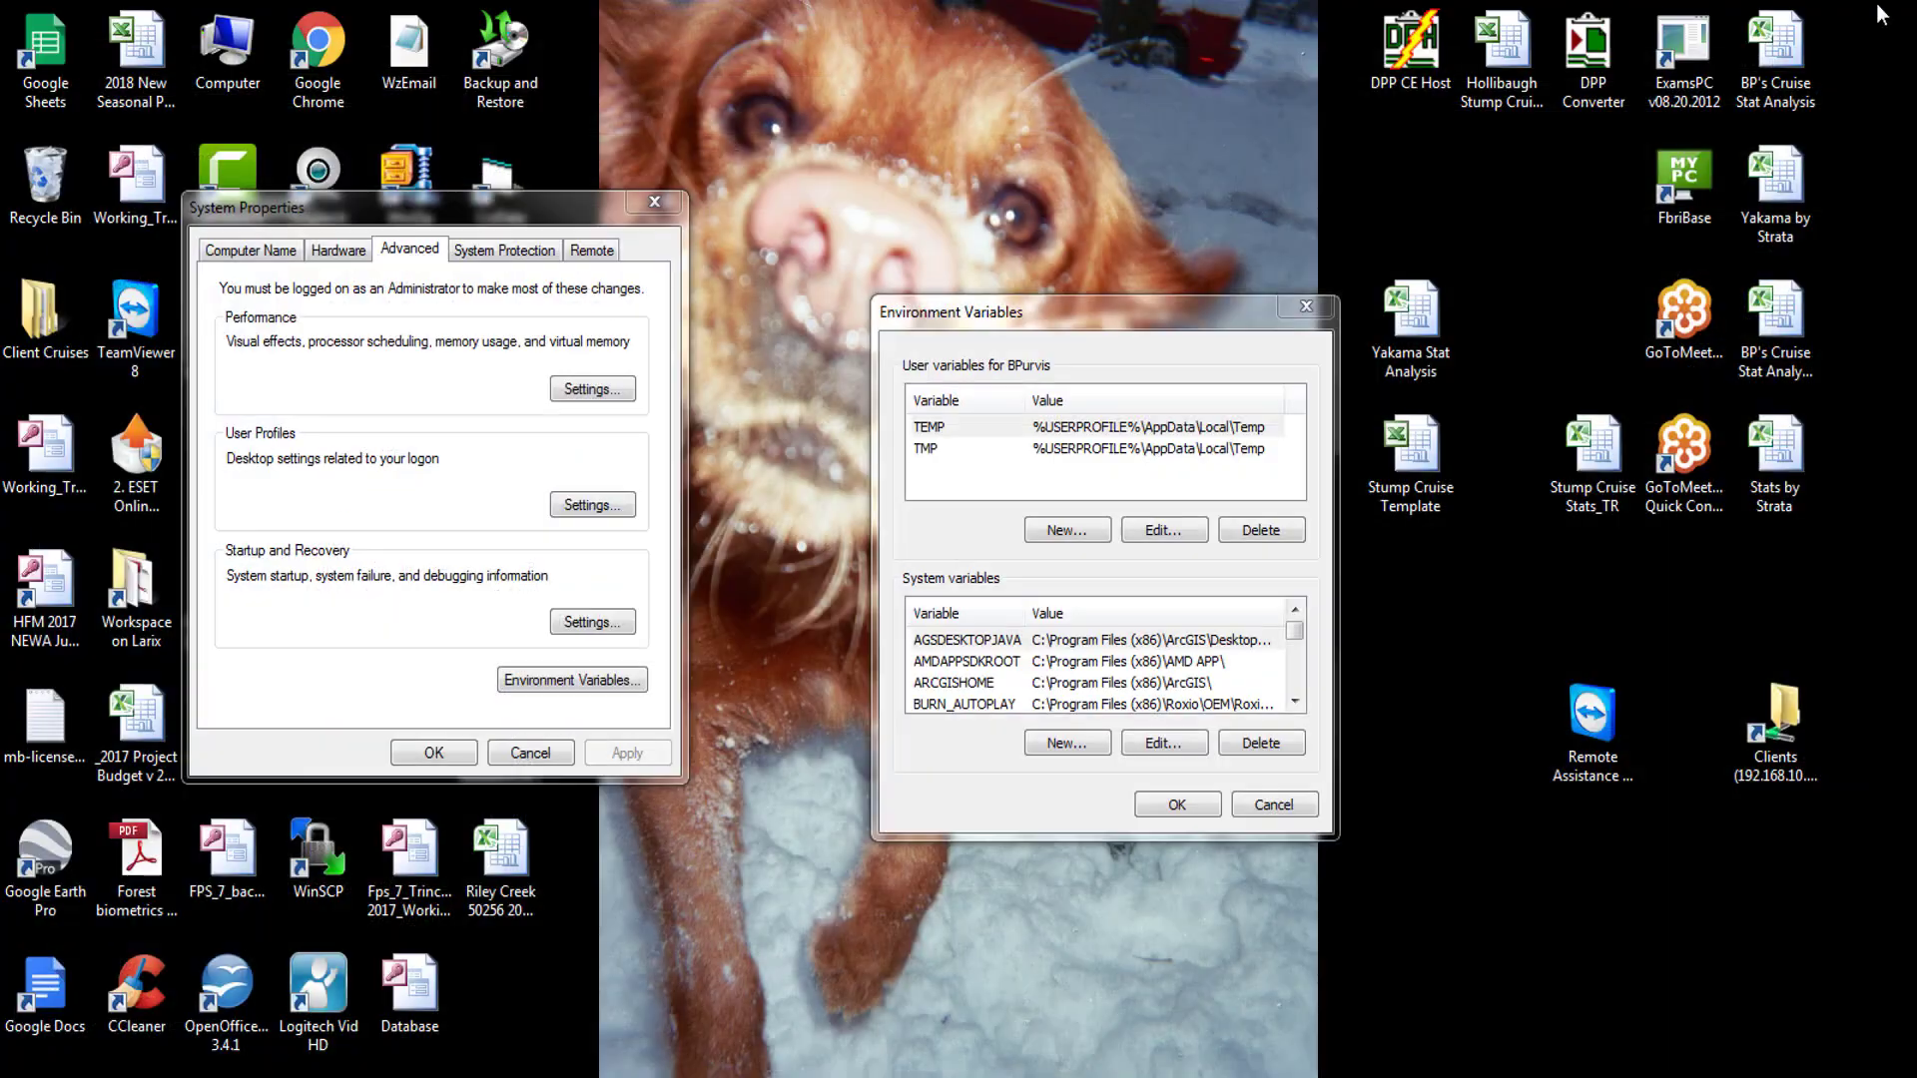
click(1301, 309)
click(653, 204)
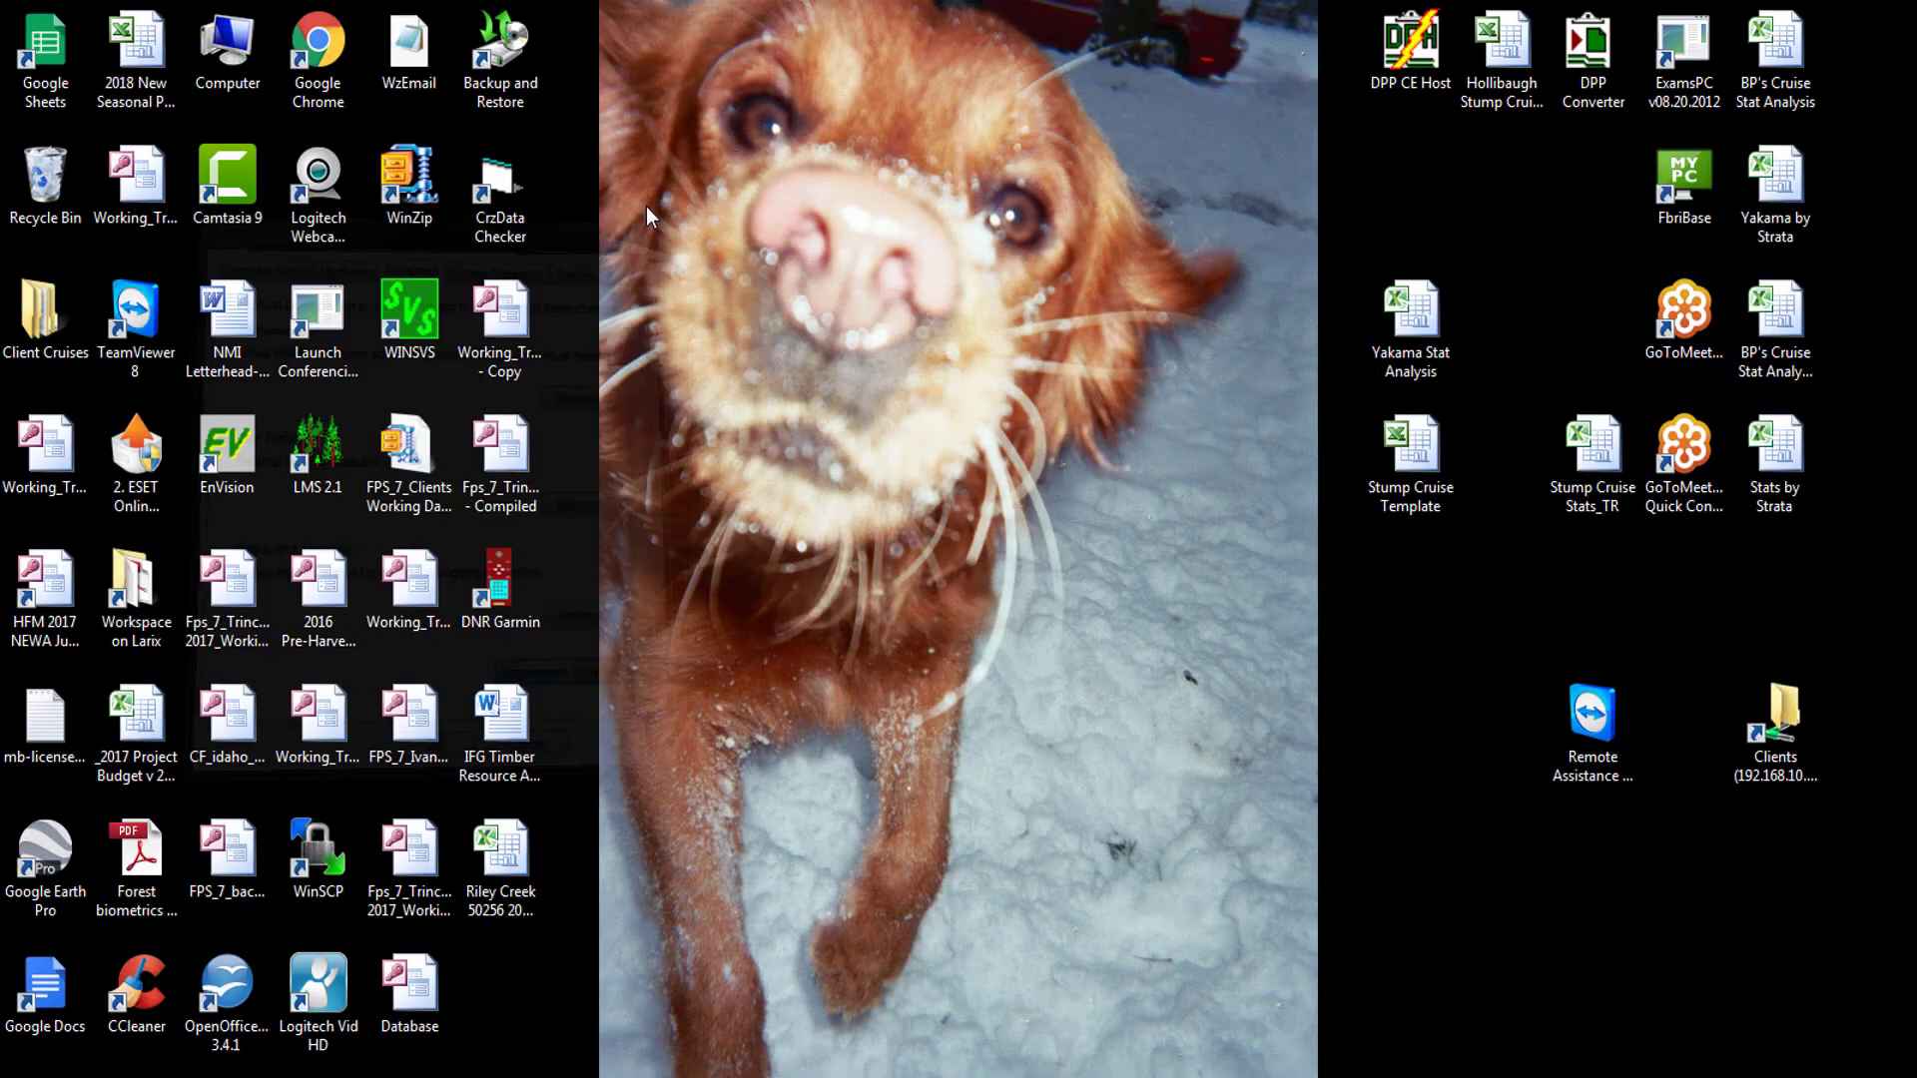
- Open the OS (C:) drive in Windows Explorer
key(super)
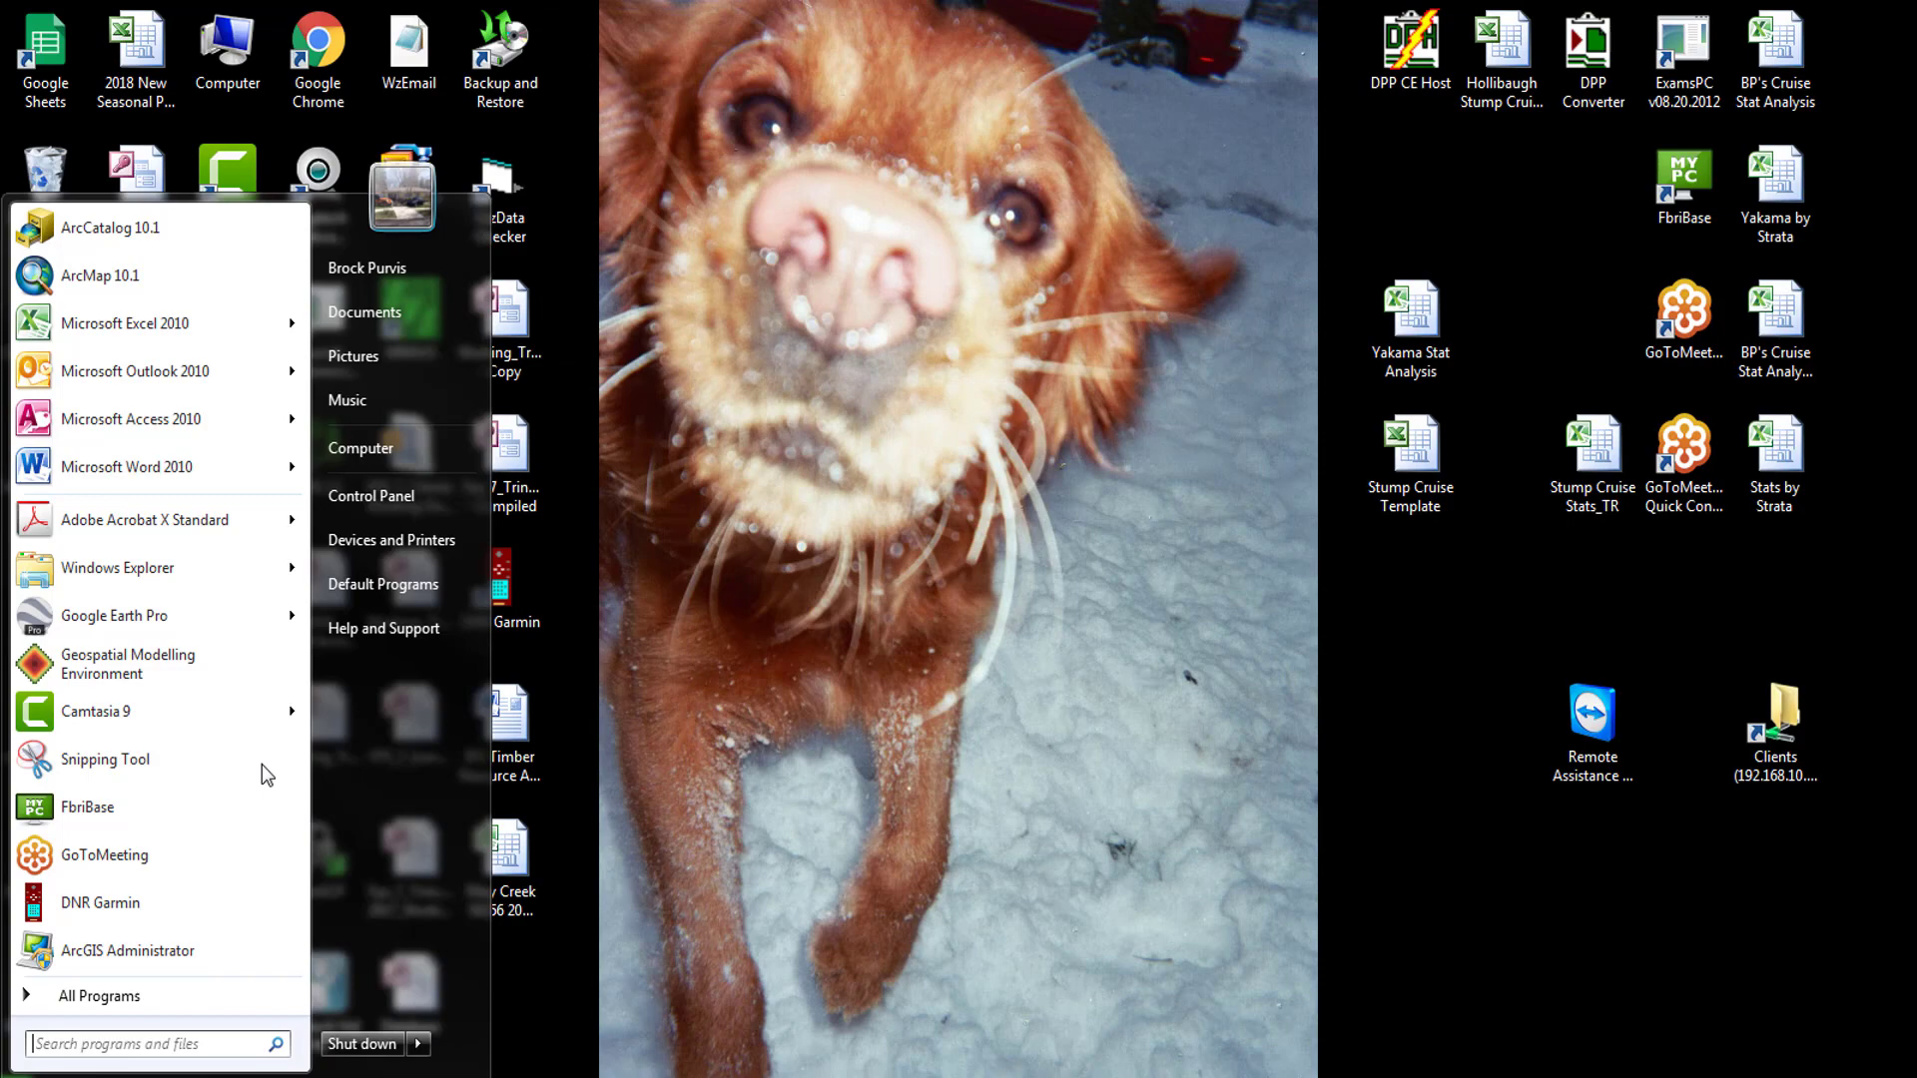
click(369, 321)
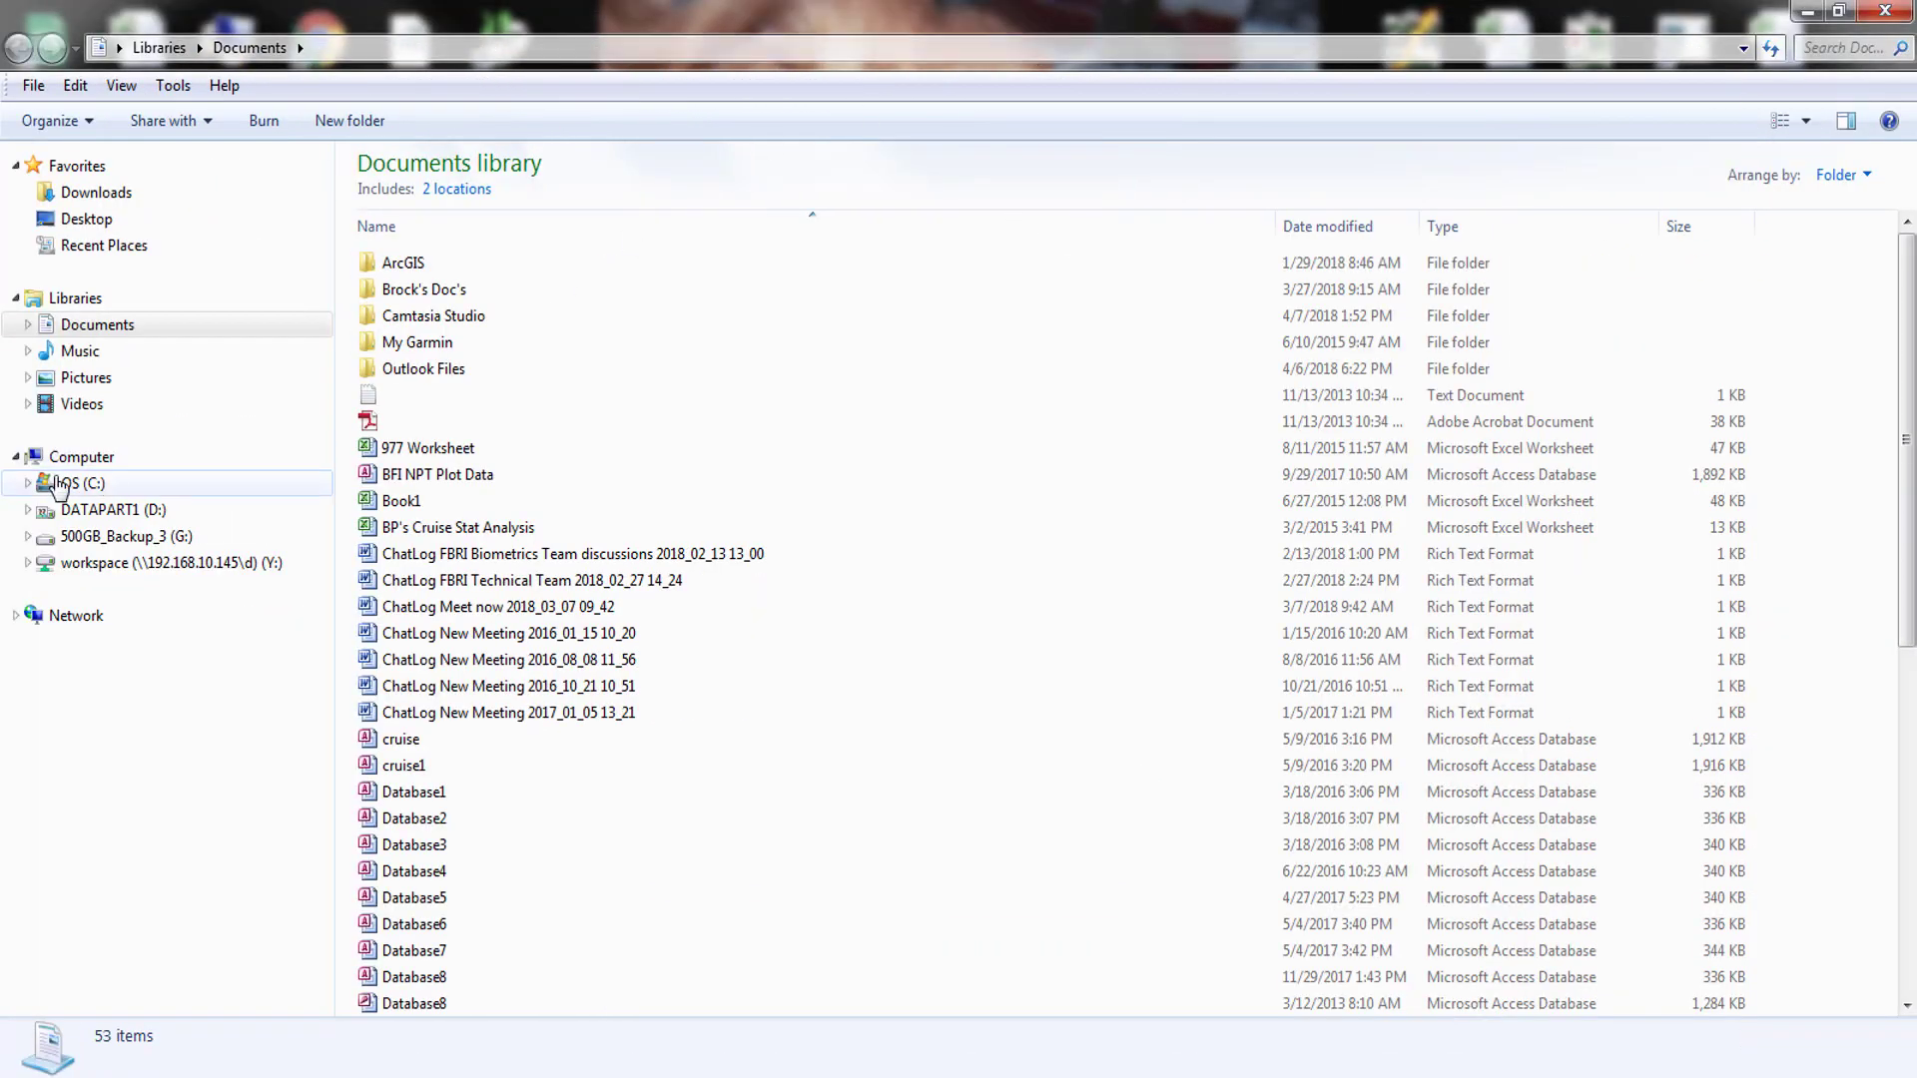
click(82, 483)
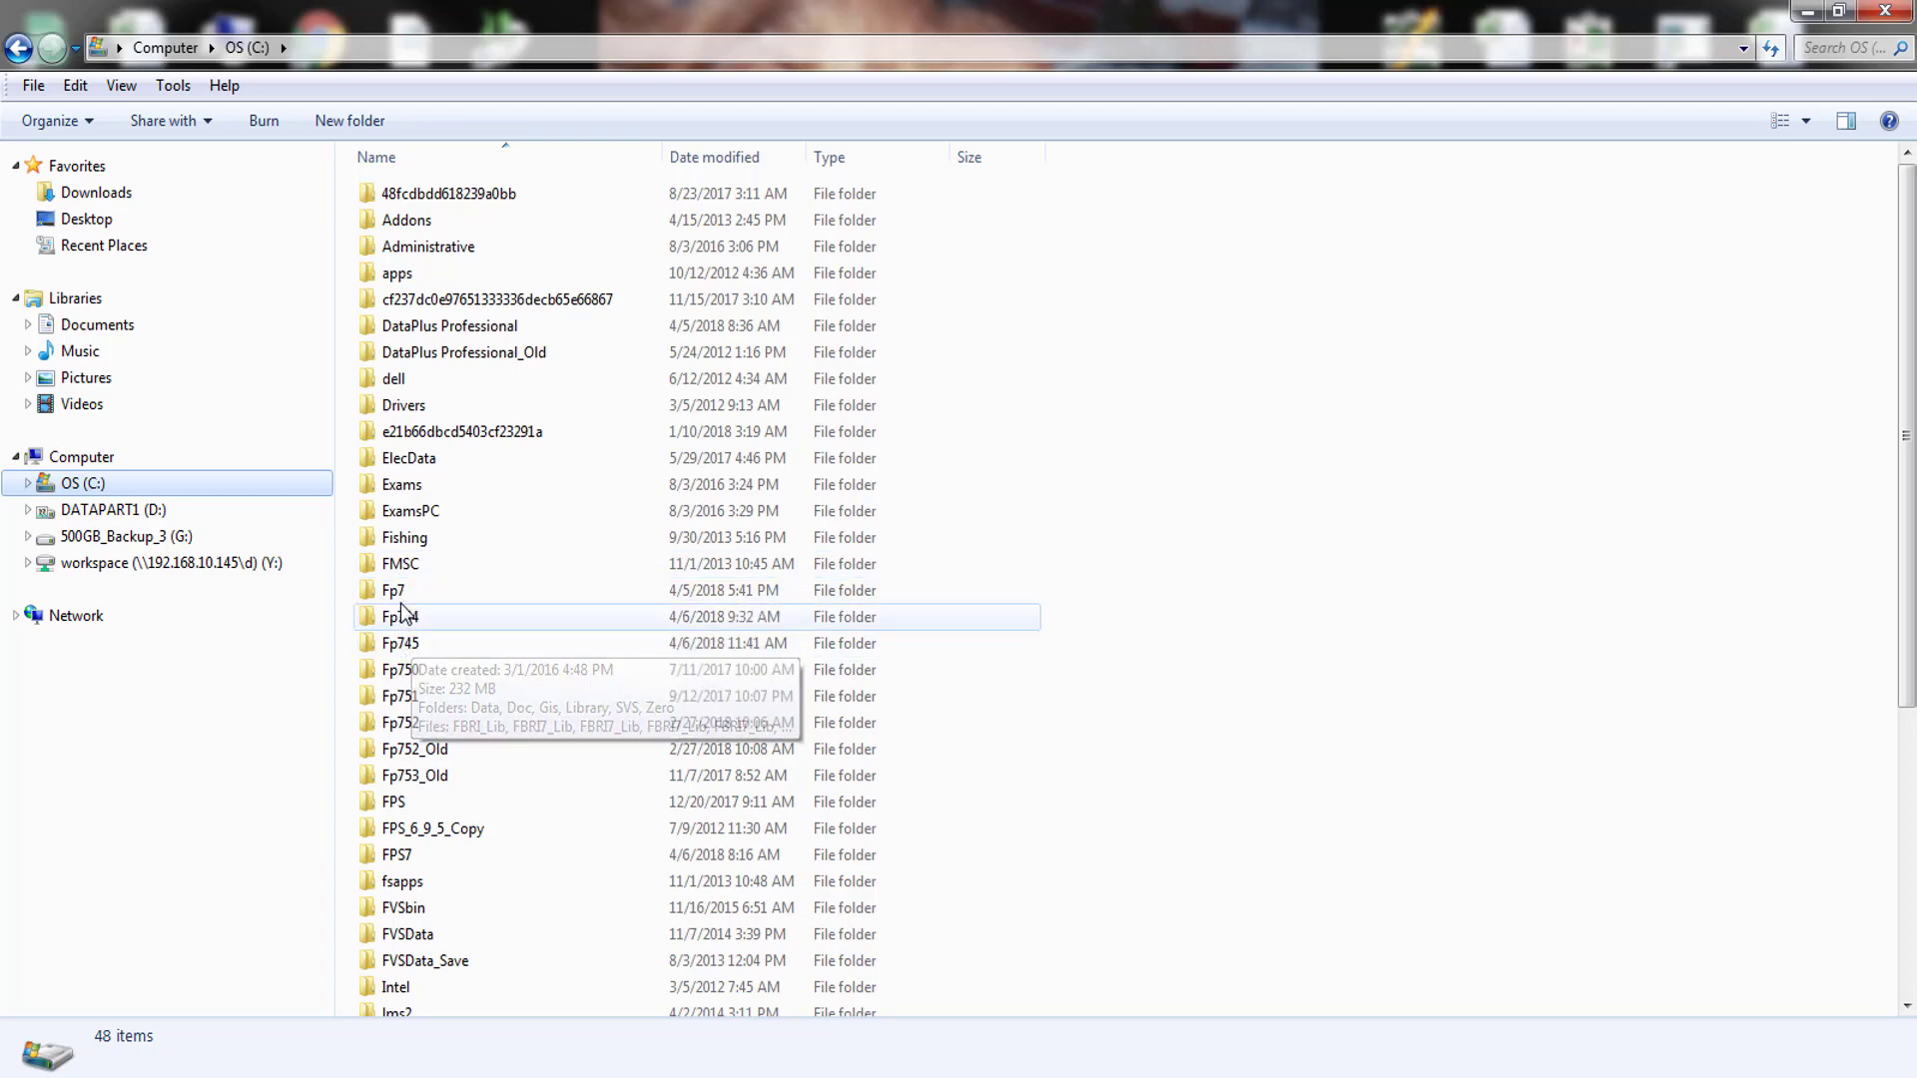
- Open the Fp7 SVS folder on drive C and copy the Fps_SVS_Default file
double_click(401, 593)
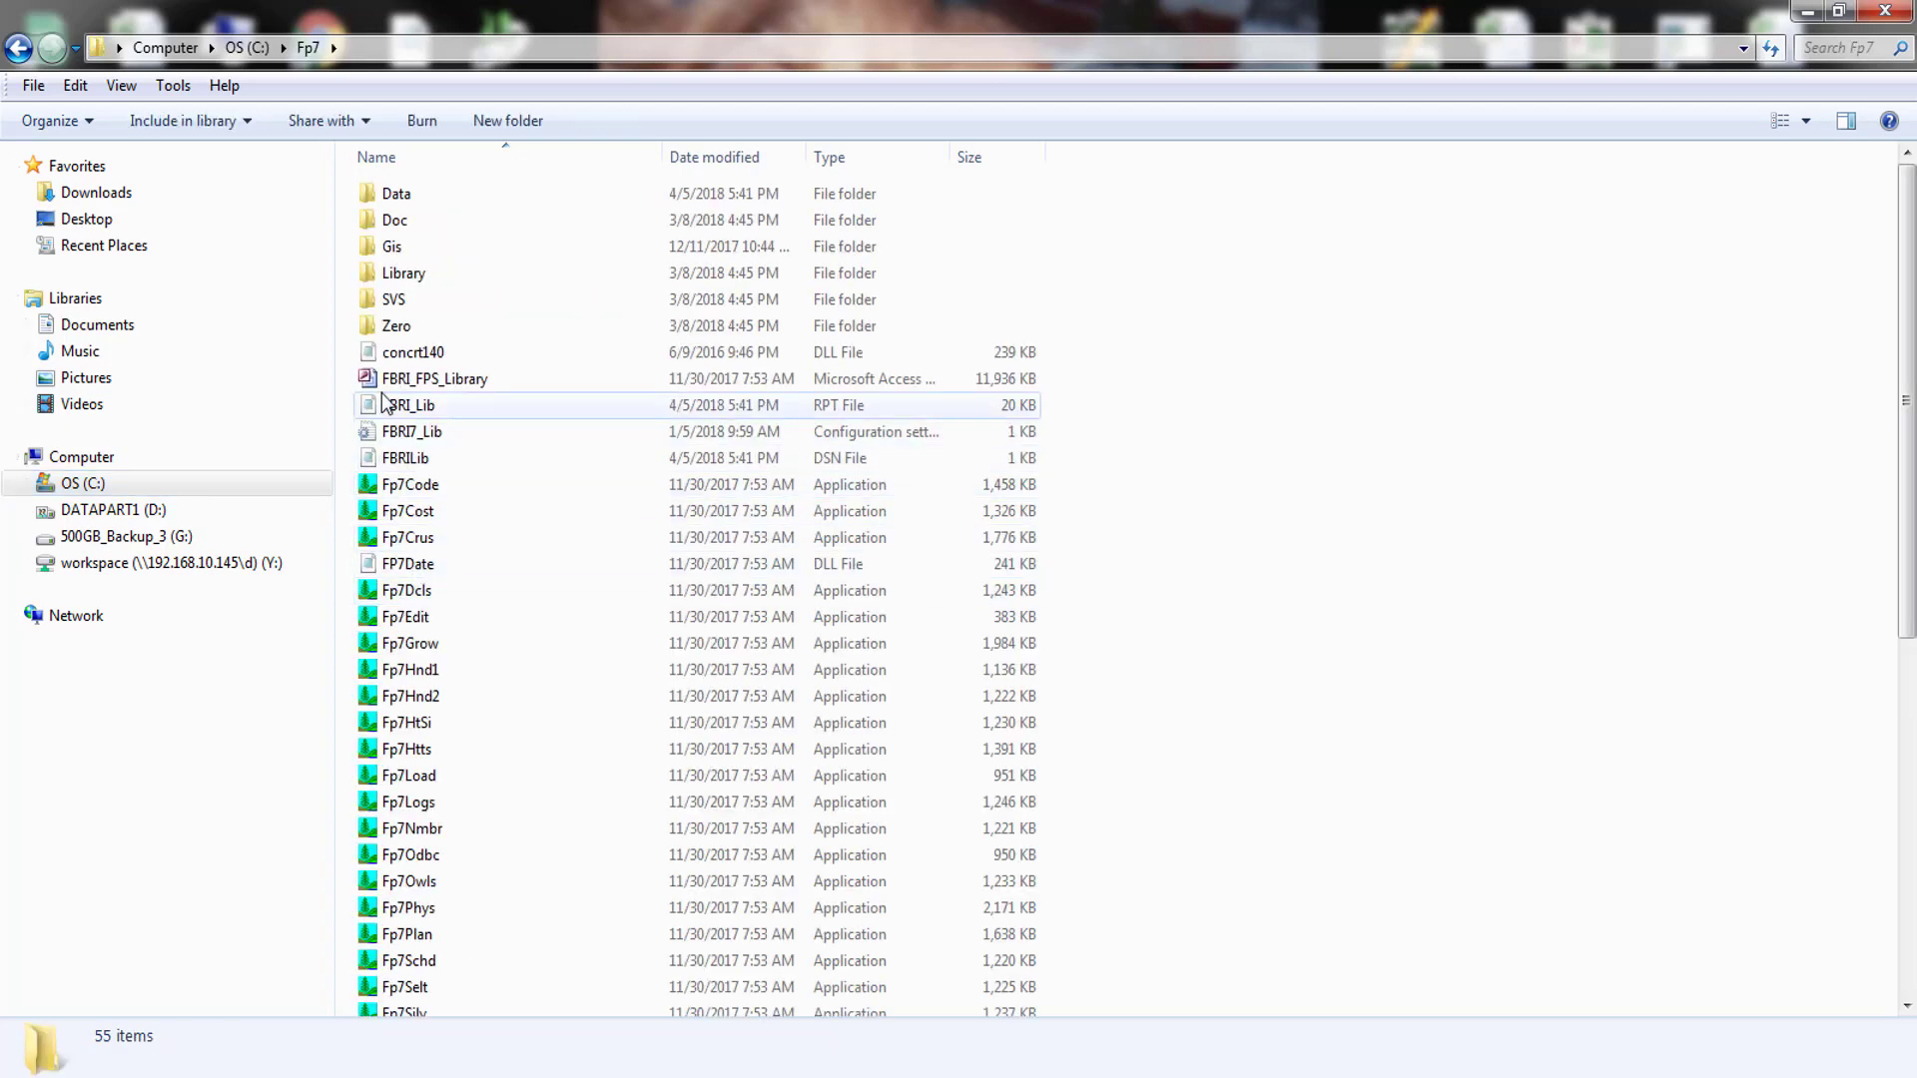
double_click(412, 299)
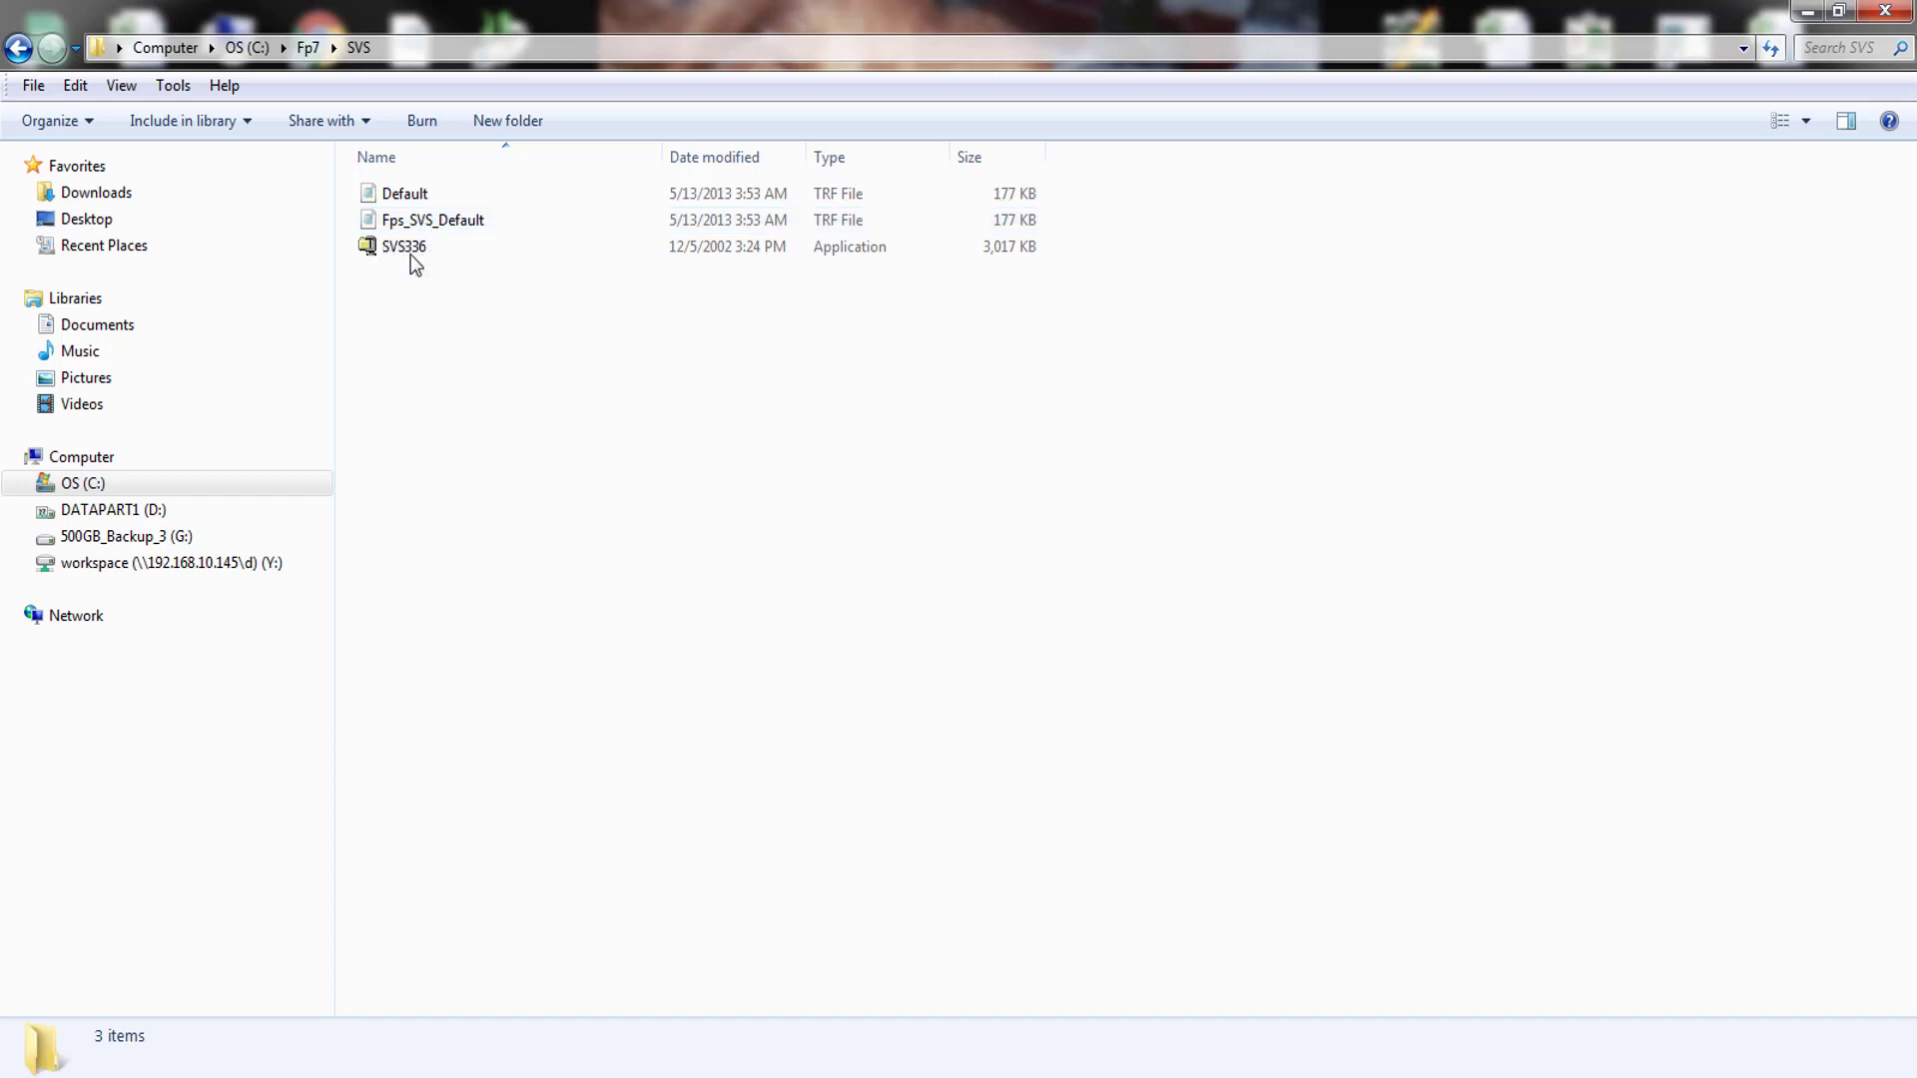
click(481, 219)
right_click(424, 215)
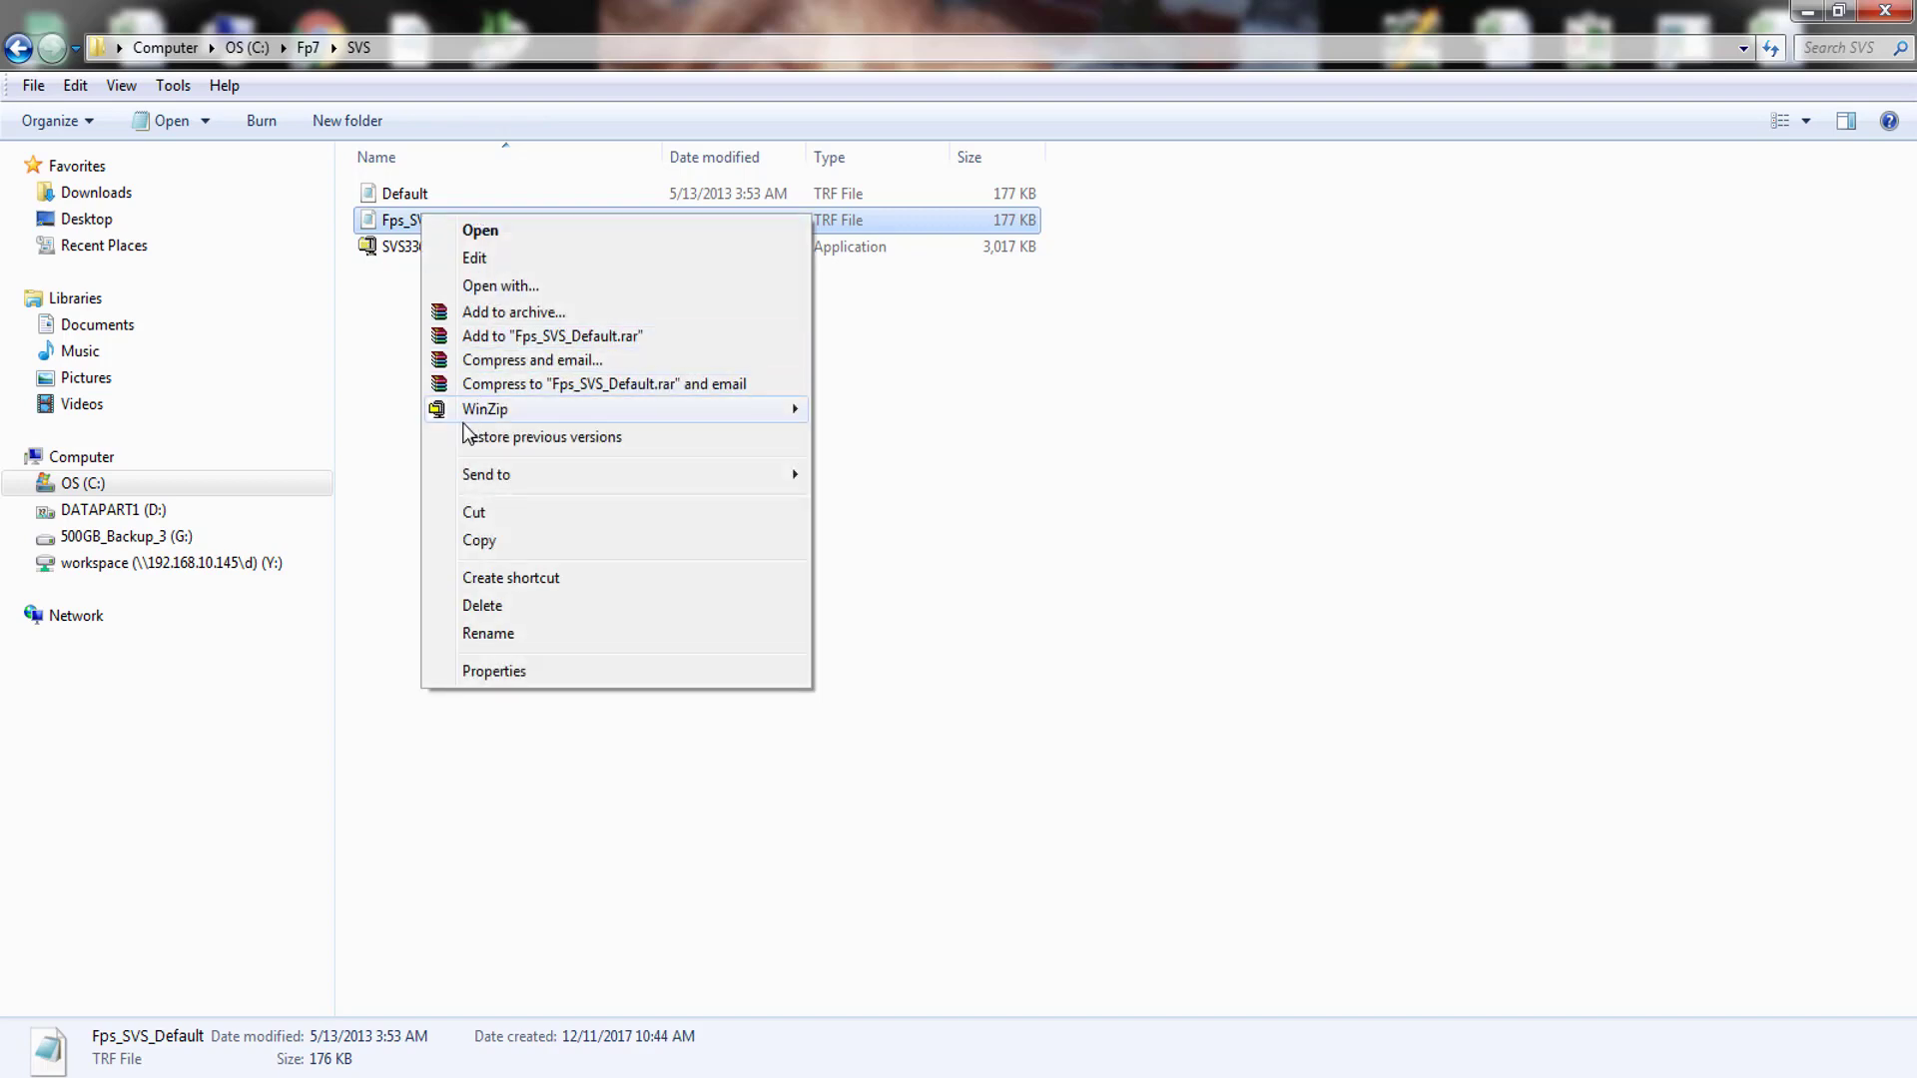
click(489, 542)
- Paste Fps_SVS_Default into the Program Files (x86) SVS folder, granting administrator permission
click(95, 487)
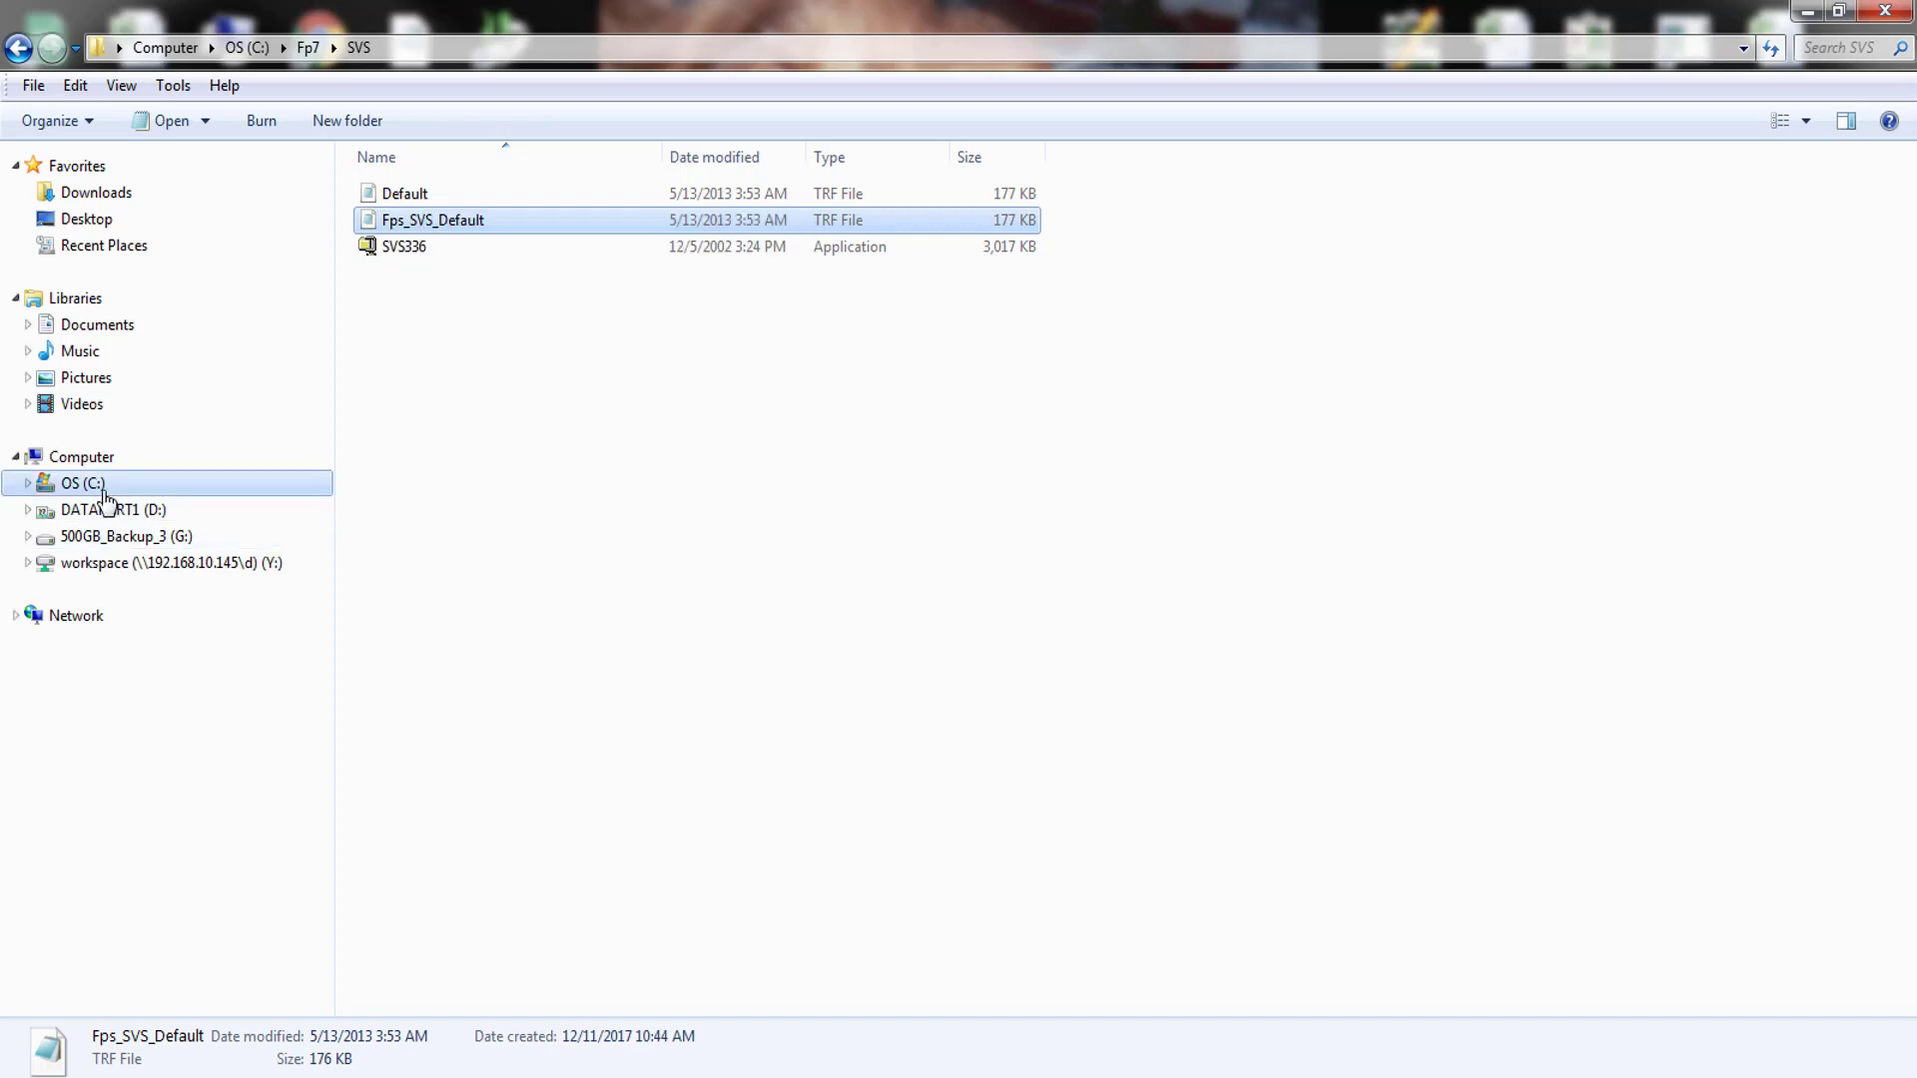
click(487, 878)
scroll(502, 876, down, 5)
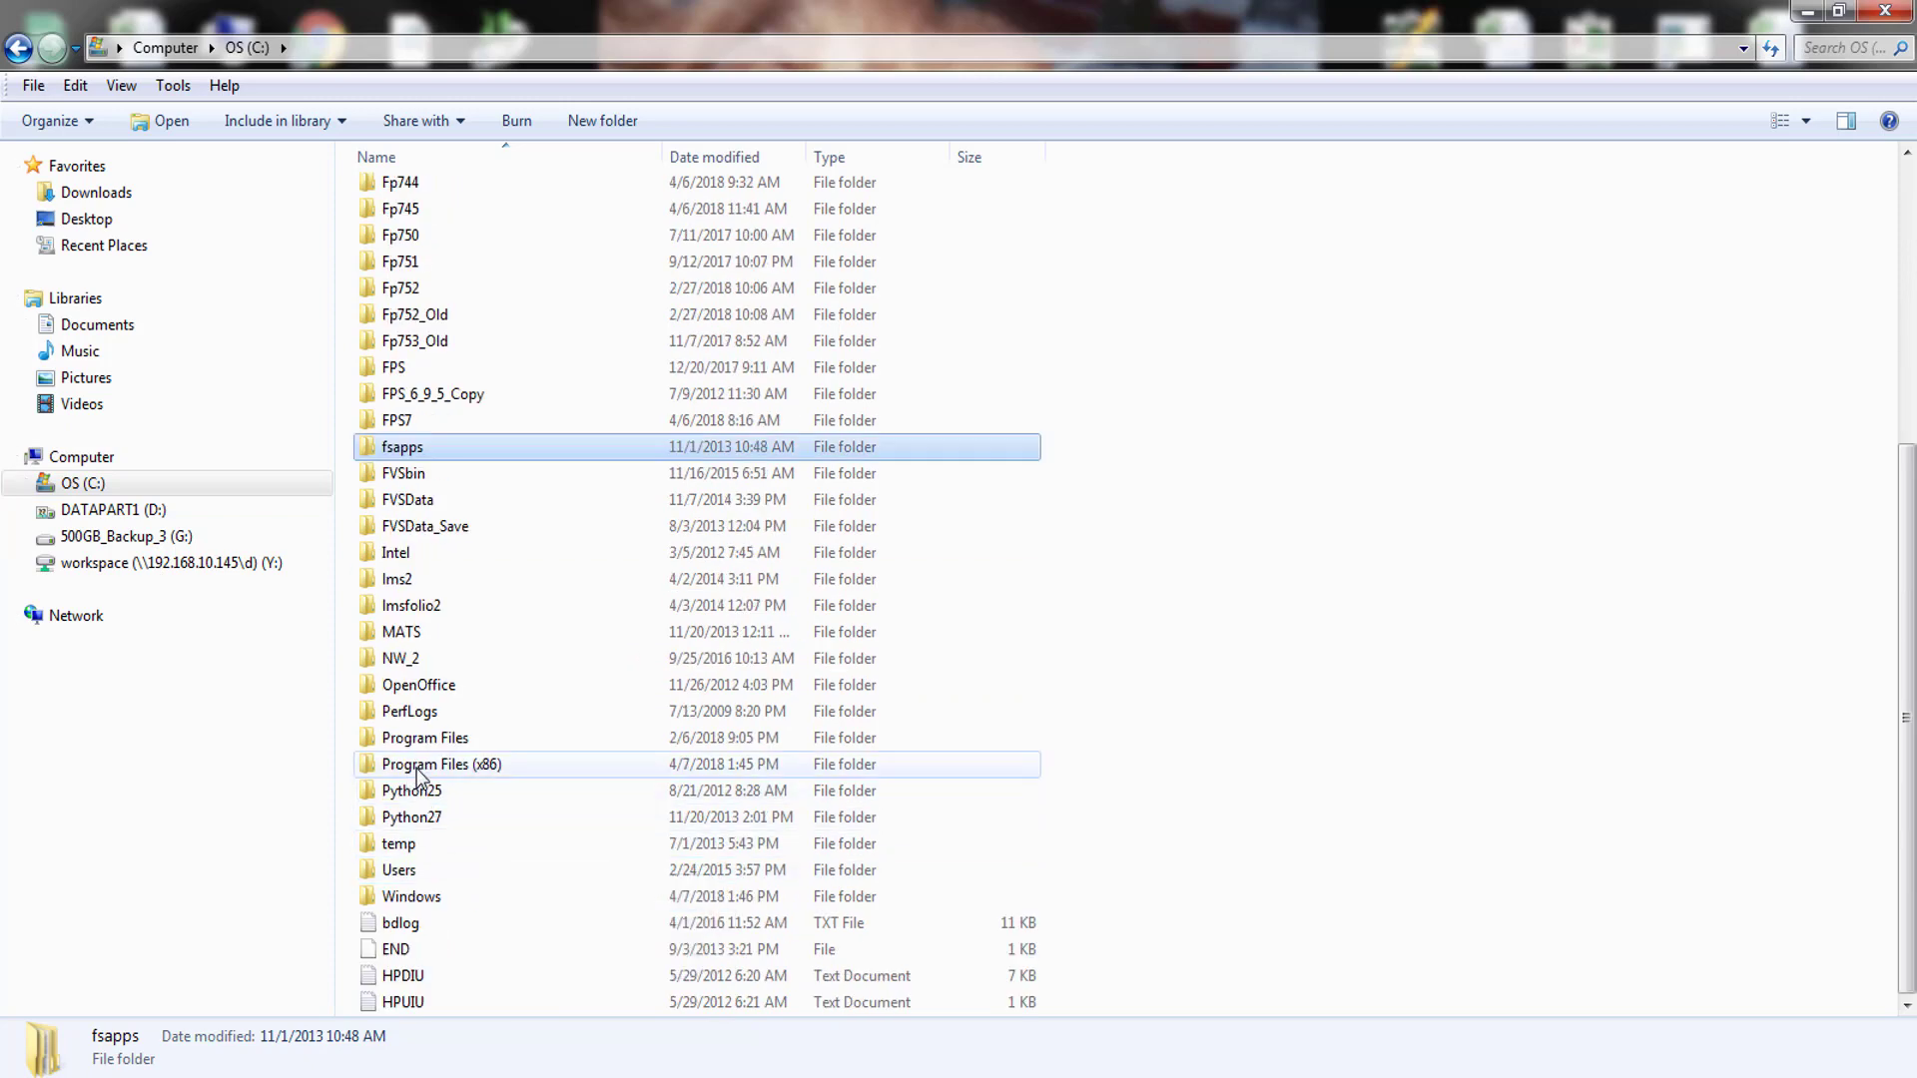
double_click(439, 764)
scroll(521, 776, down, 5)
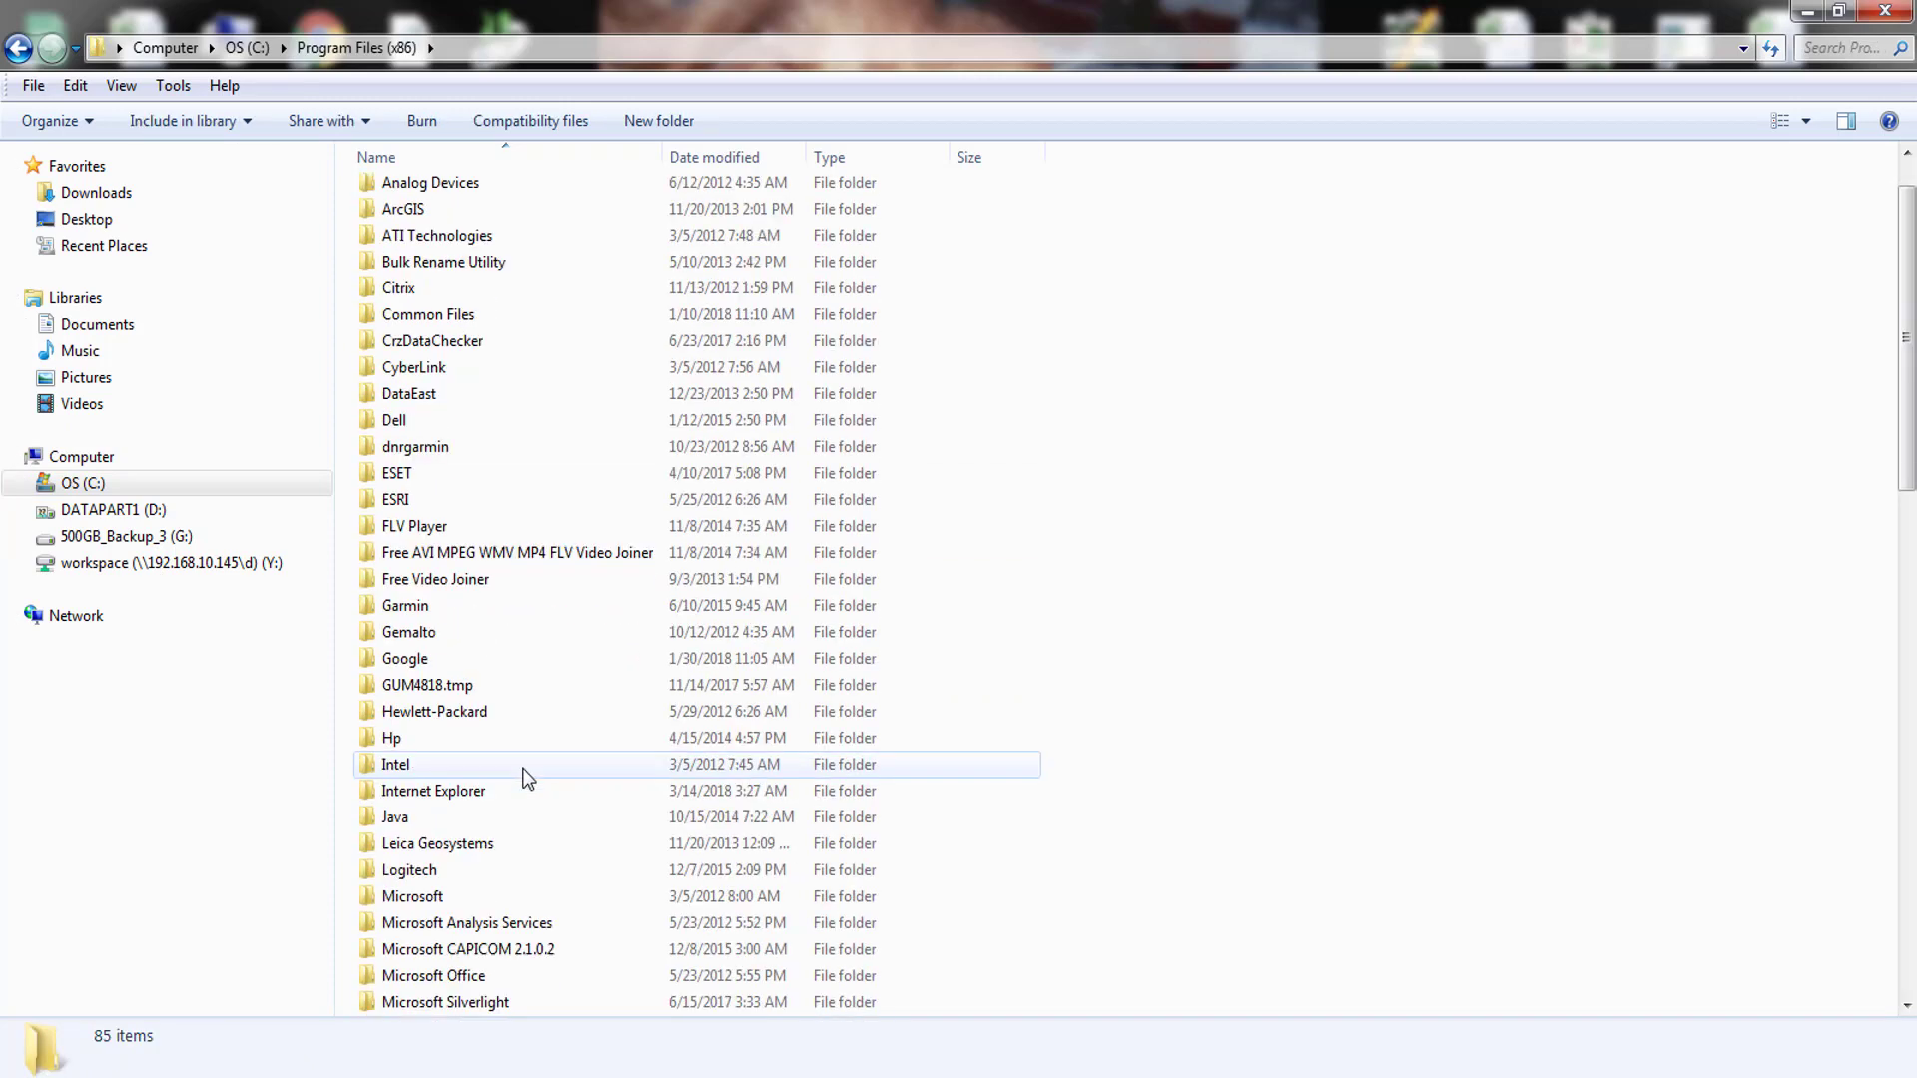
scroll(519, 769, down, 8)
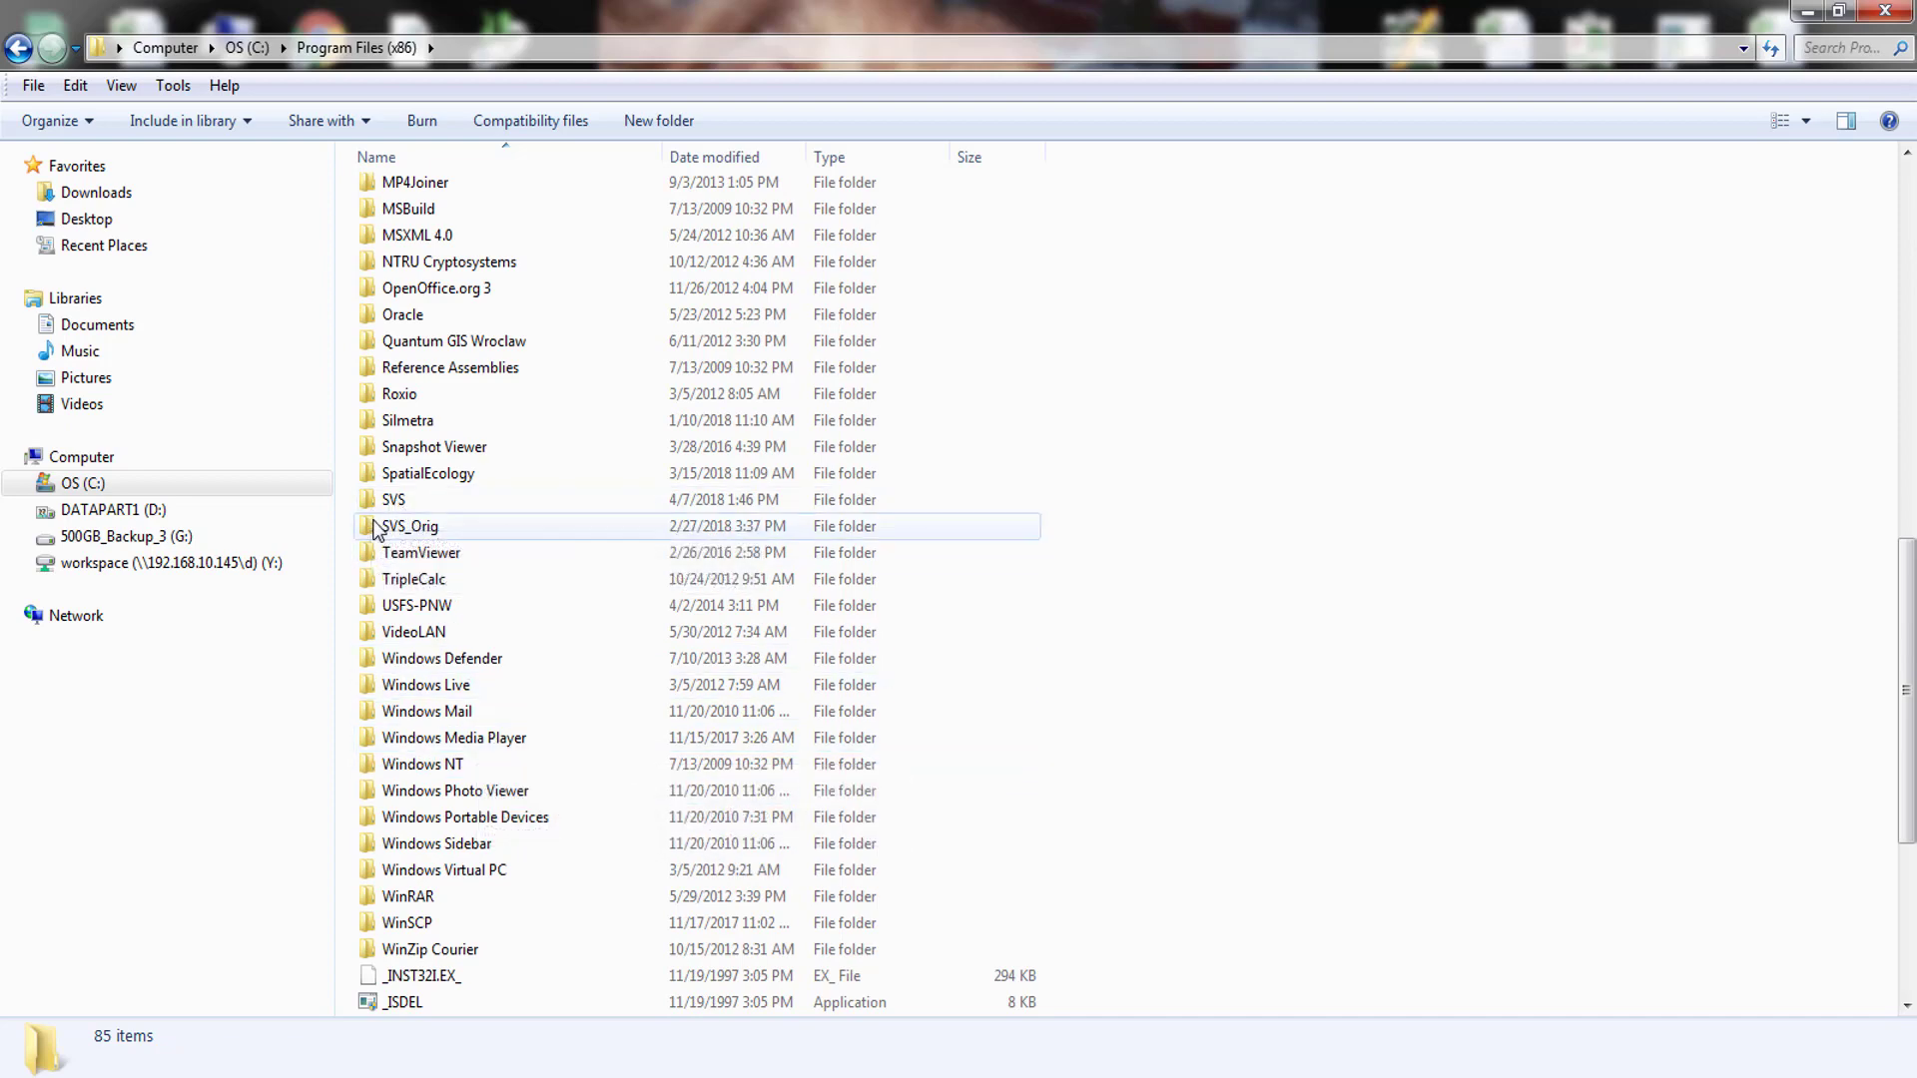
double_click(446, 509)
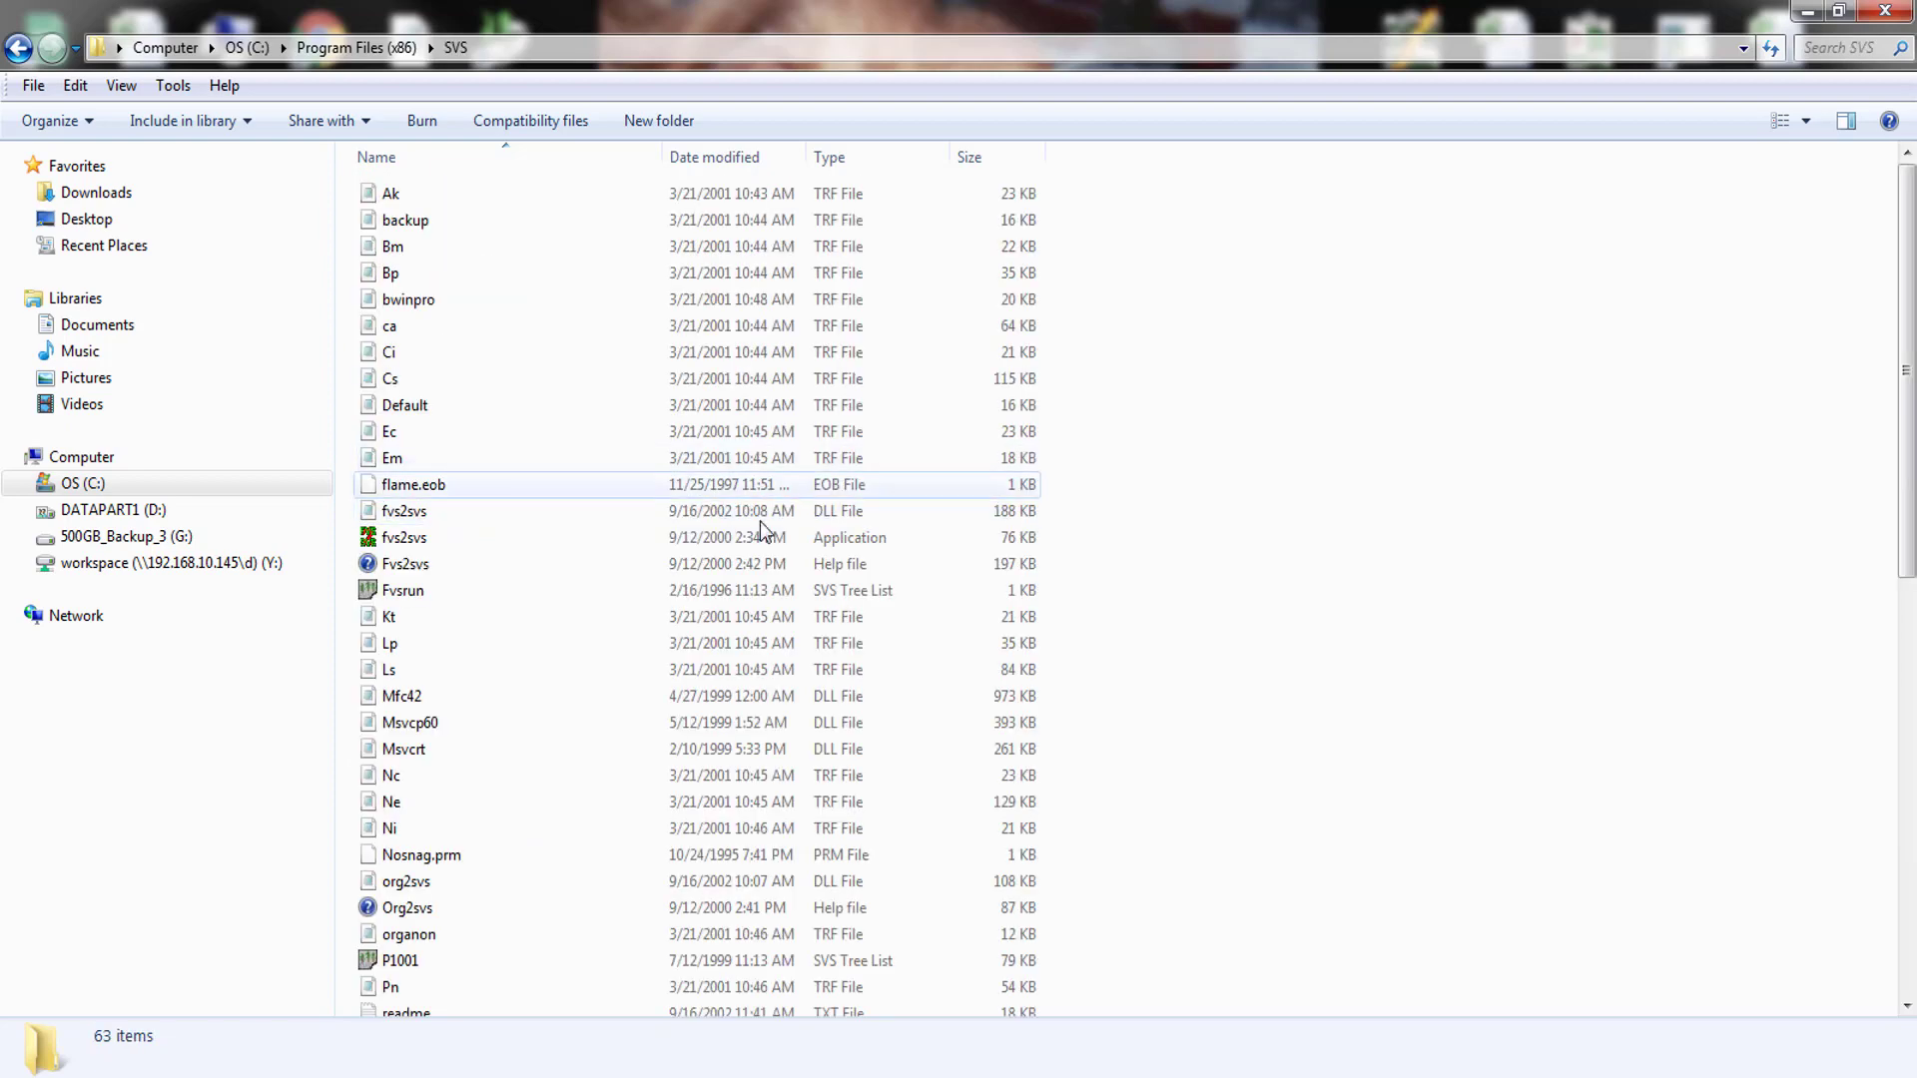
right_click(1210, 509)
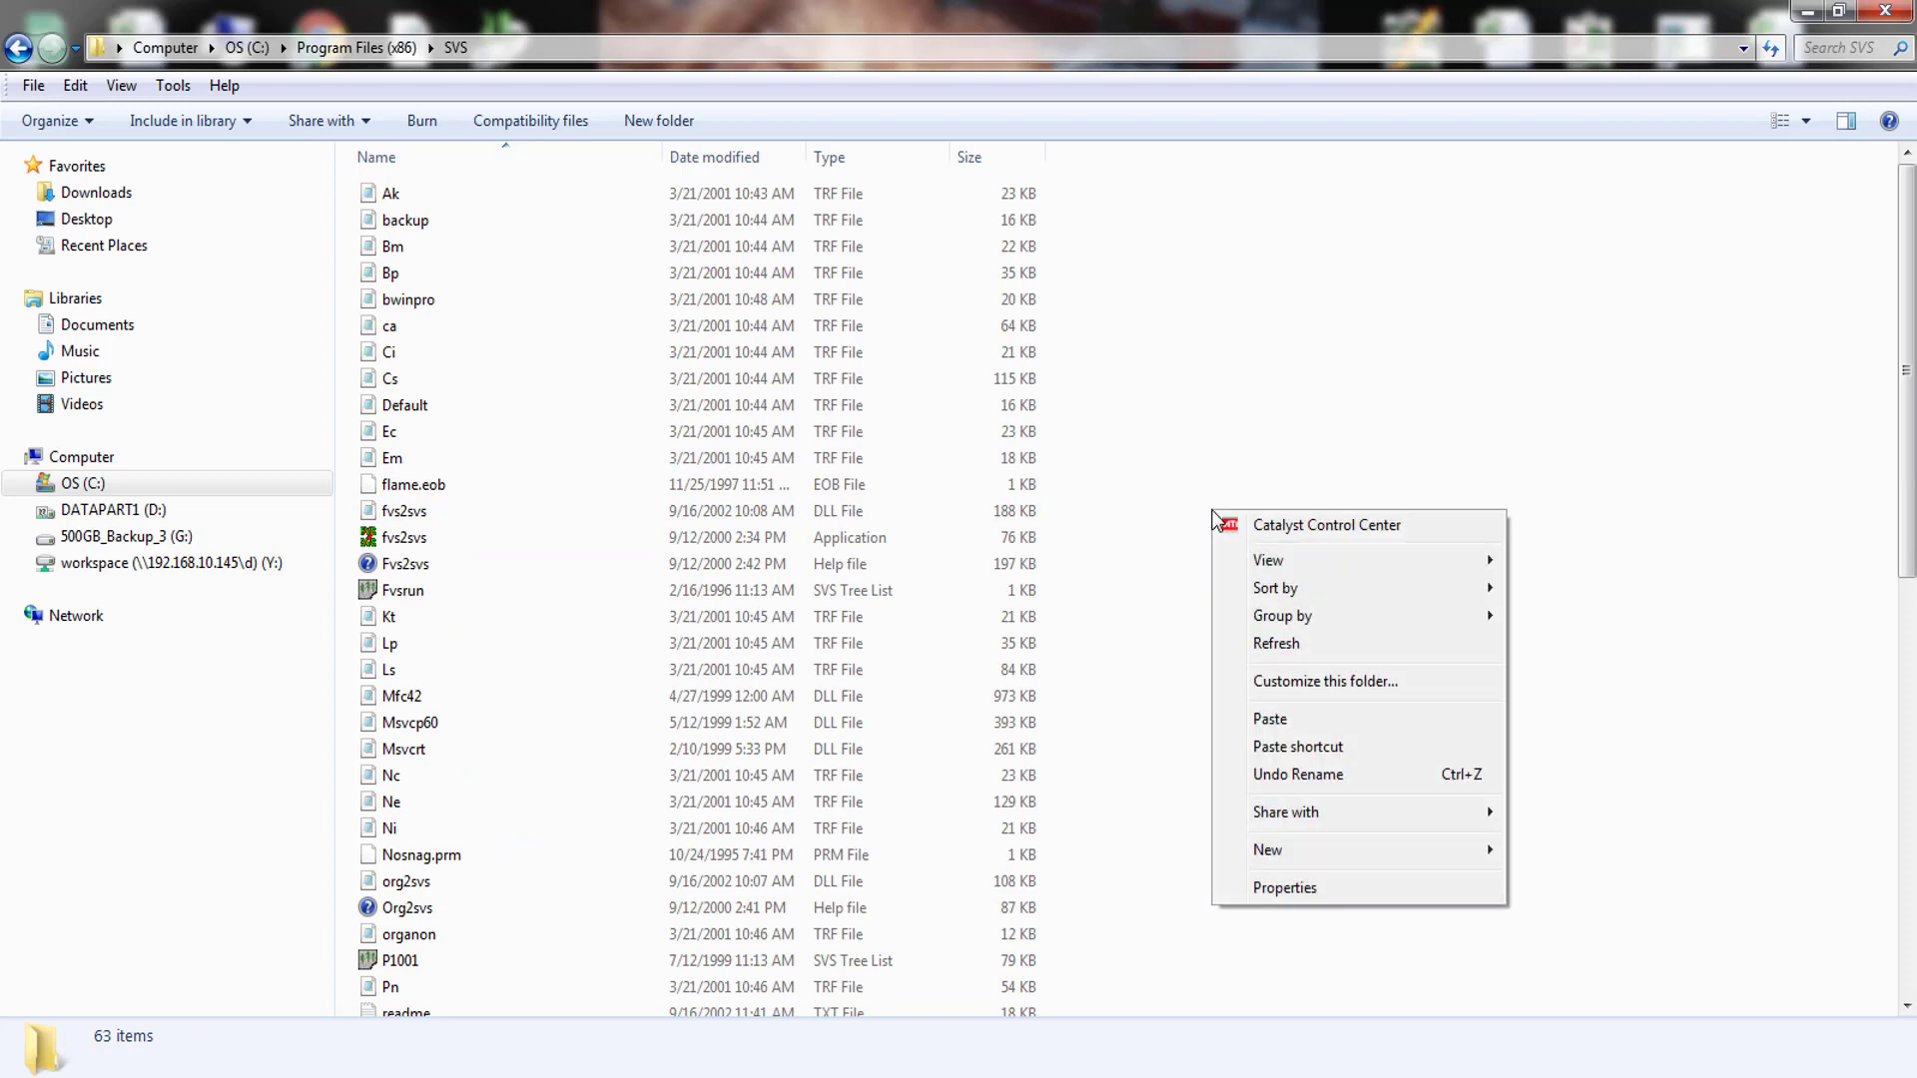
click(1261, 719)
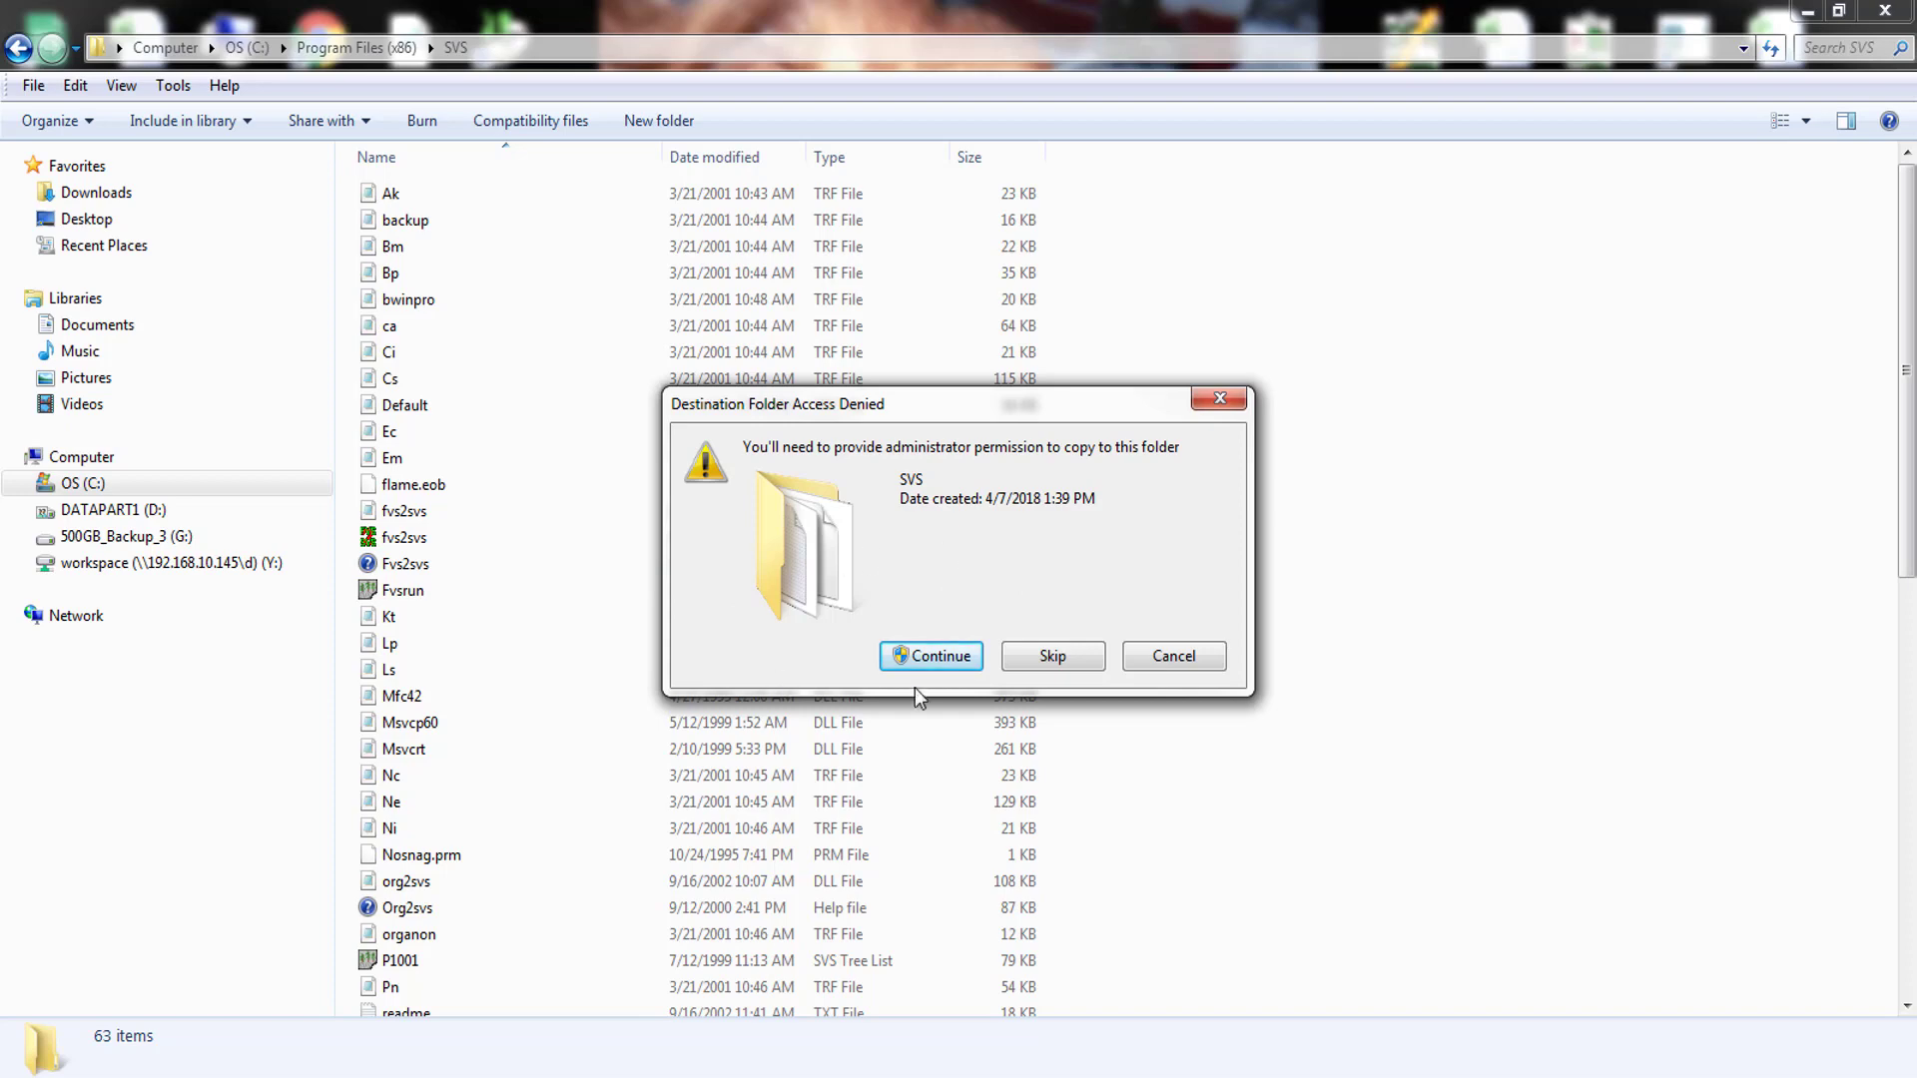
click(935, 664)
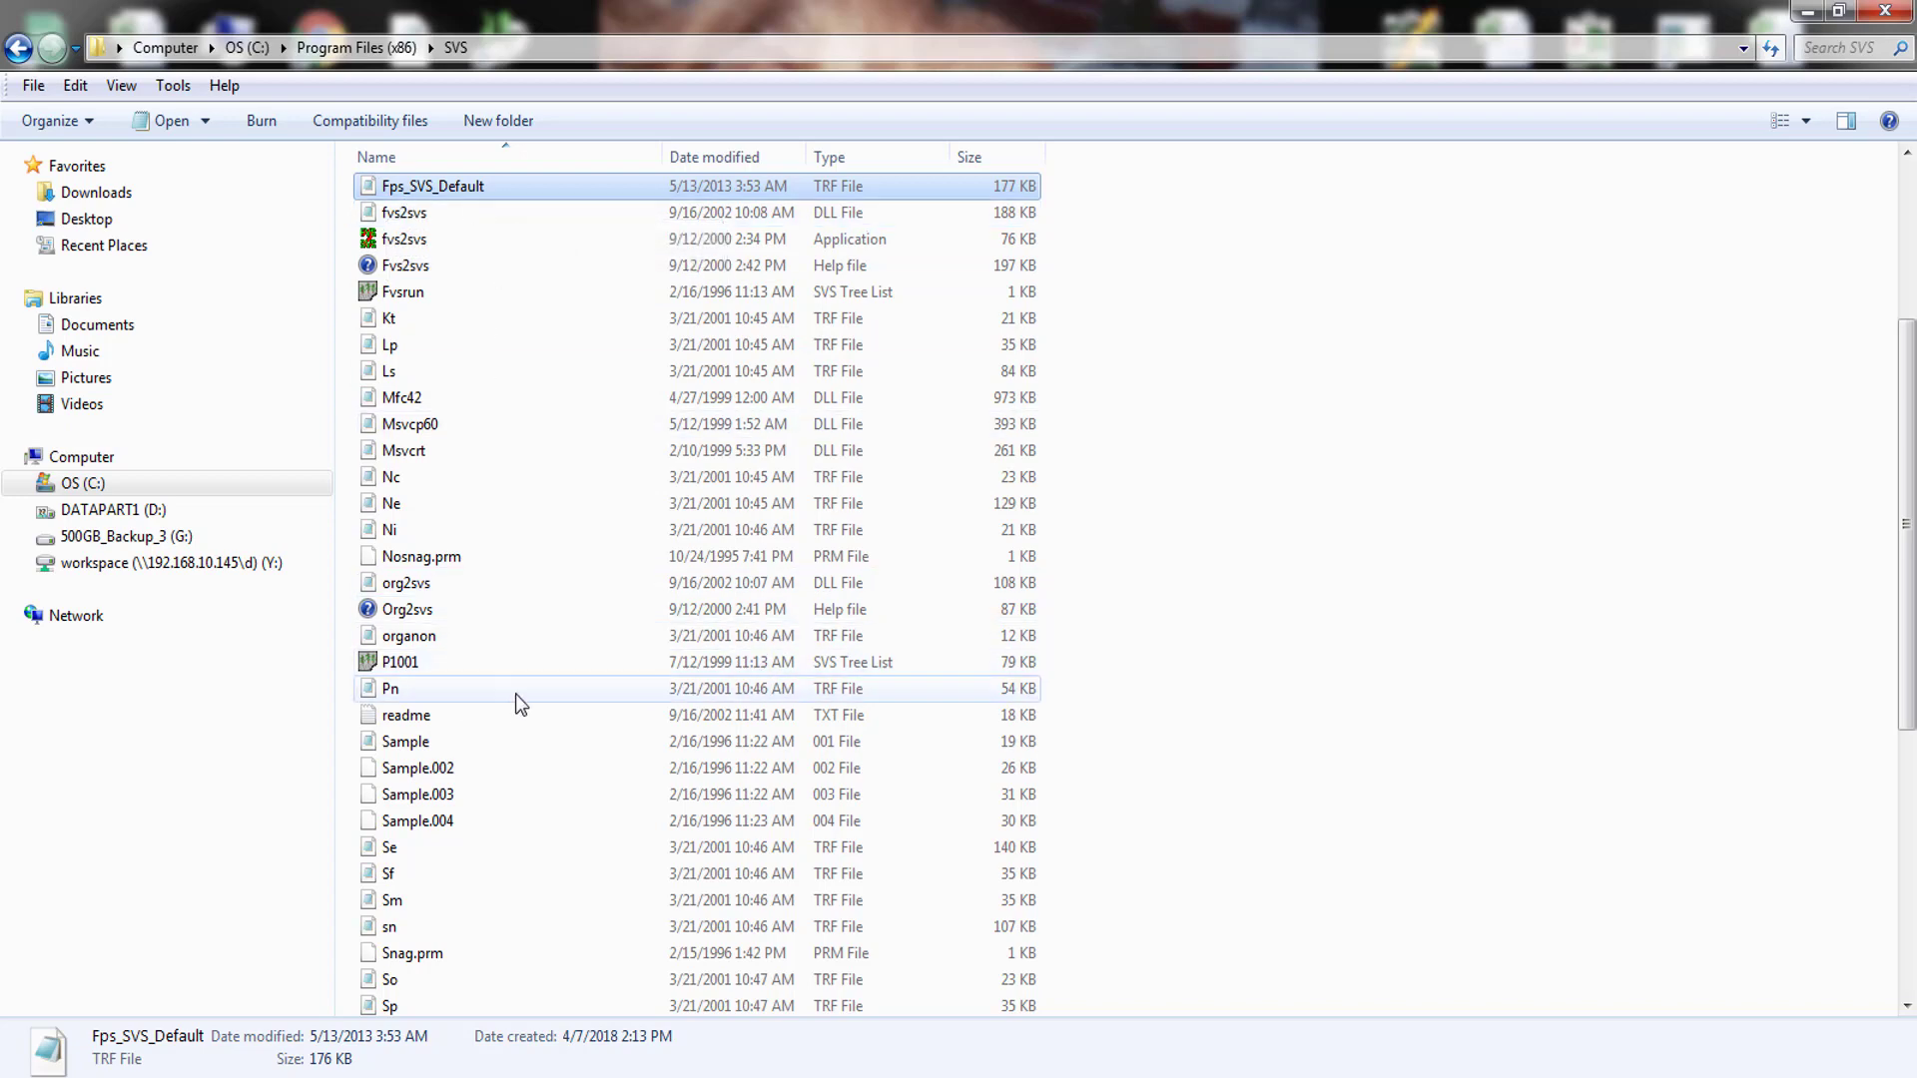
click(533, 791)
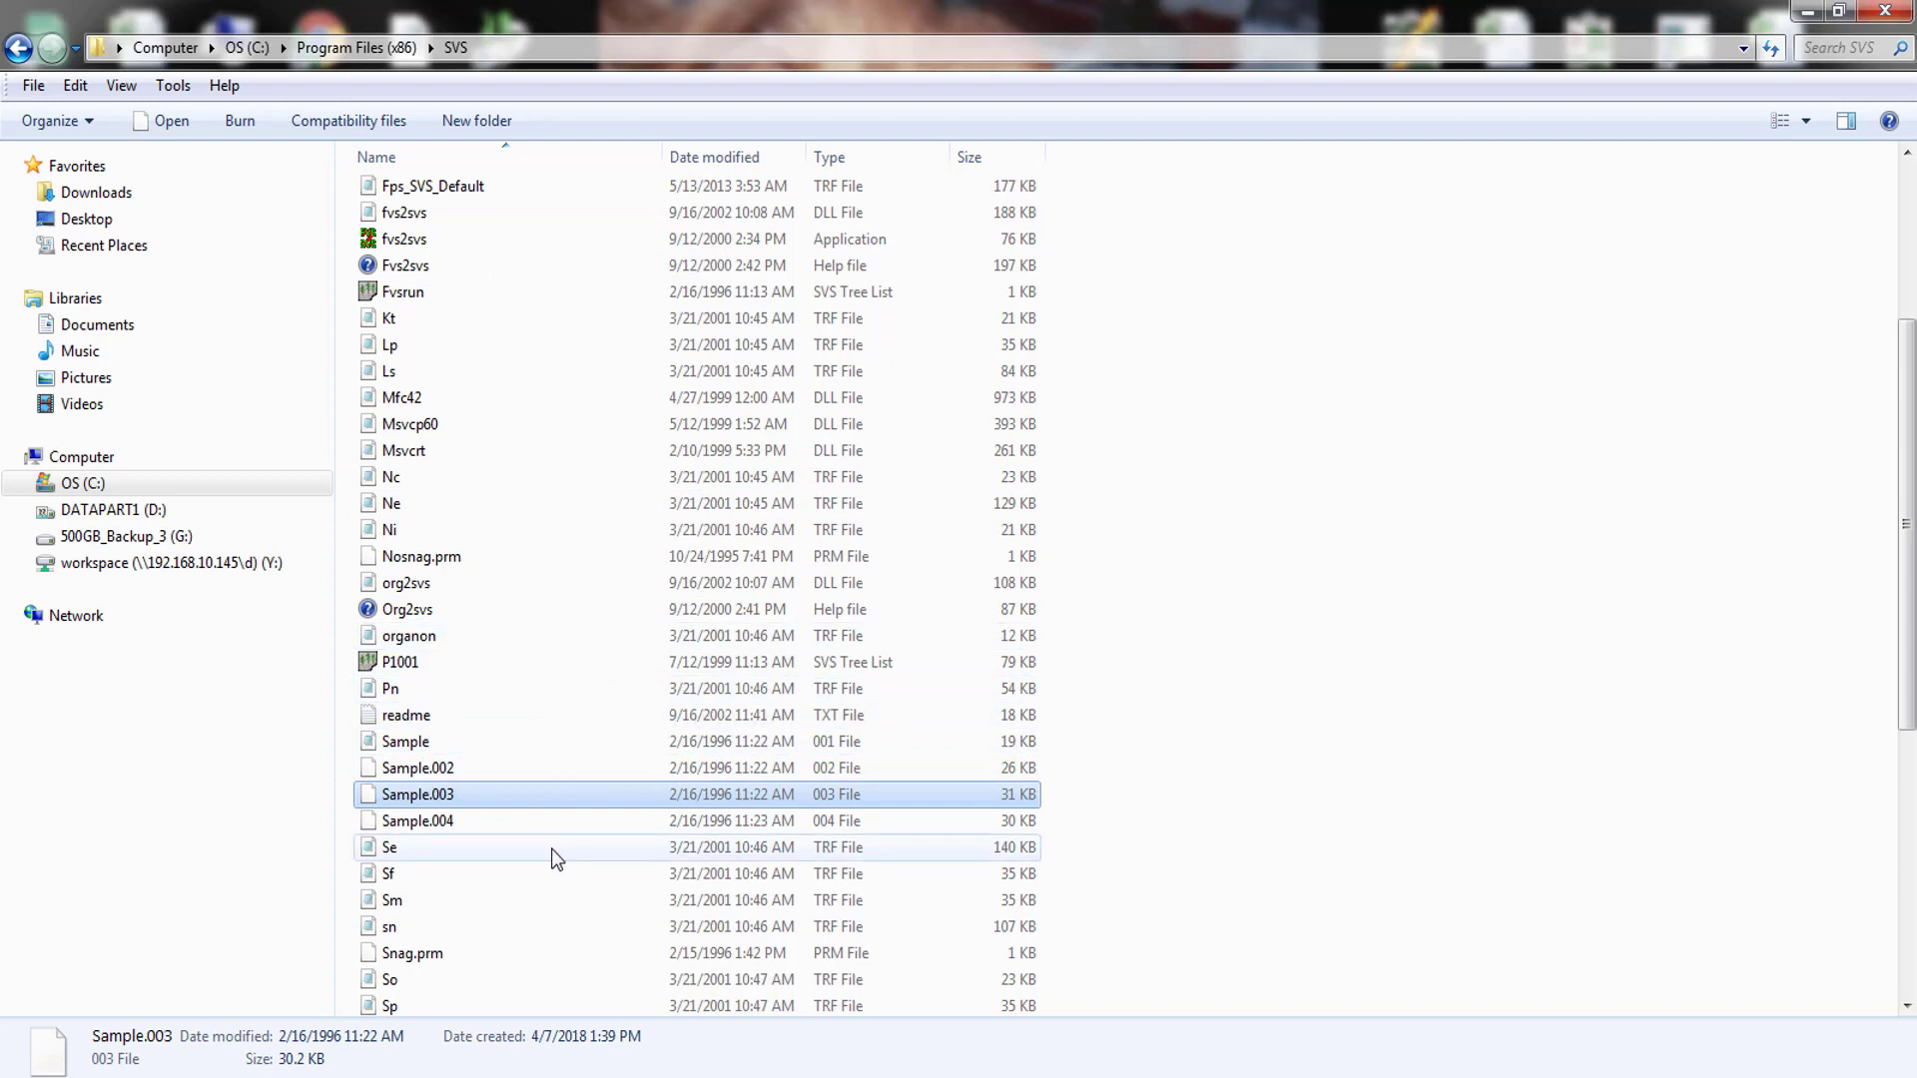
scroll(549, 852, down, 2)
scroll(549, 852, up, 2)
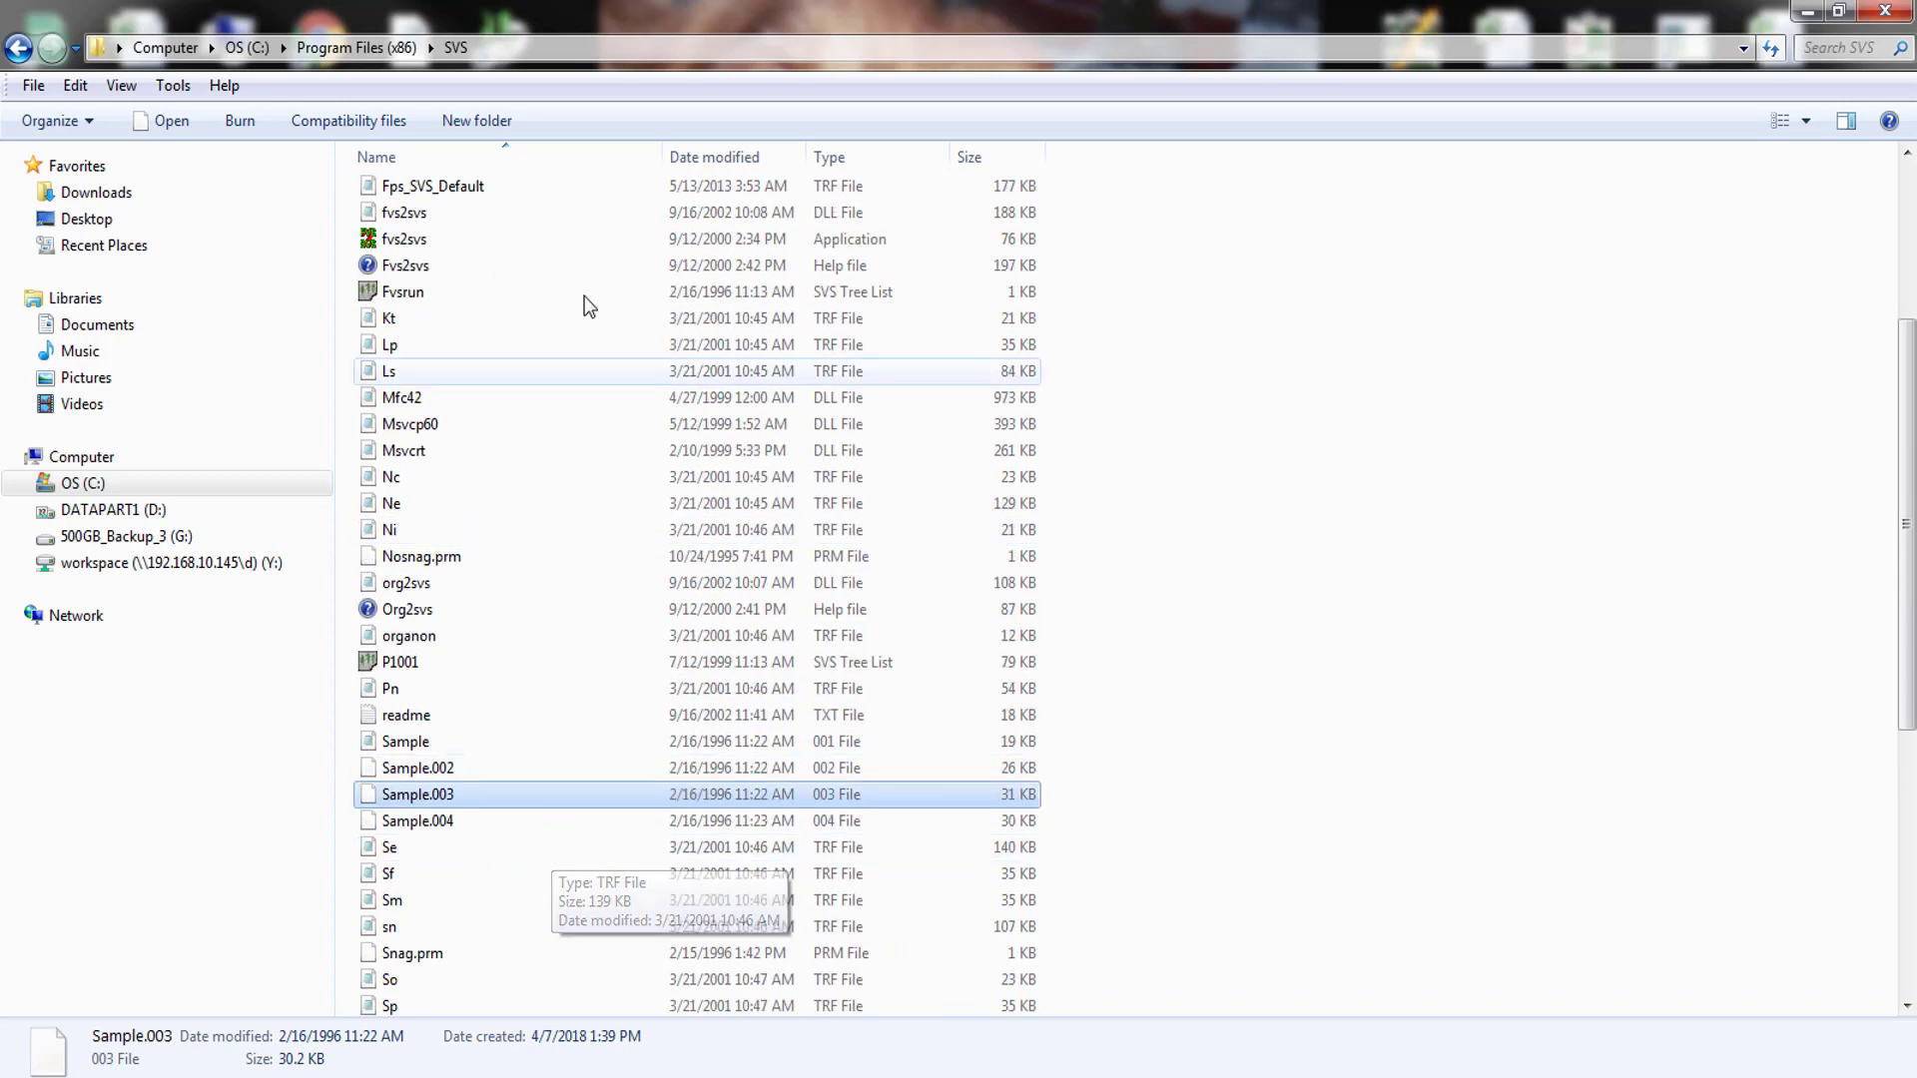
click(513, 151)
click(513, 152)
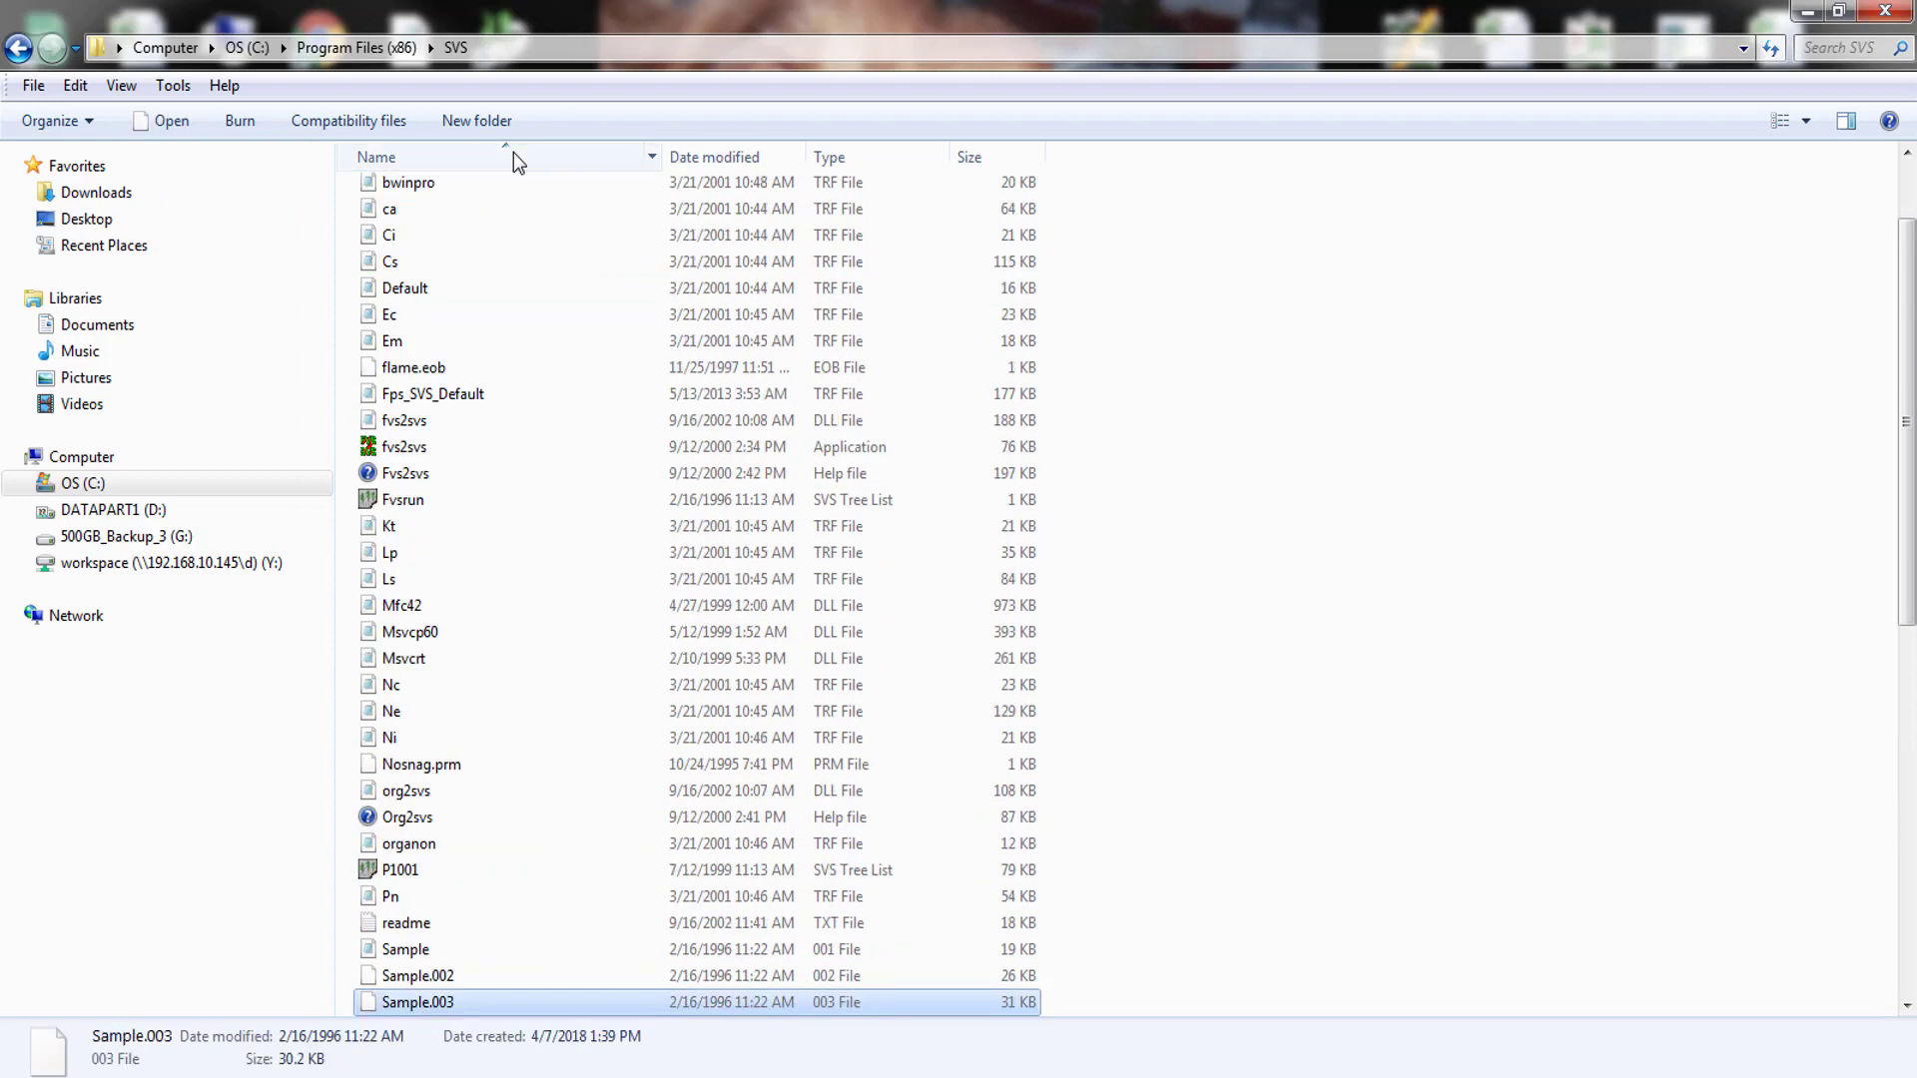
- Rename the existing Default file in the SVS folder to Default_ORIG
click(429, 292)
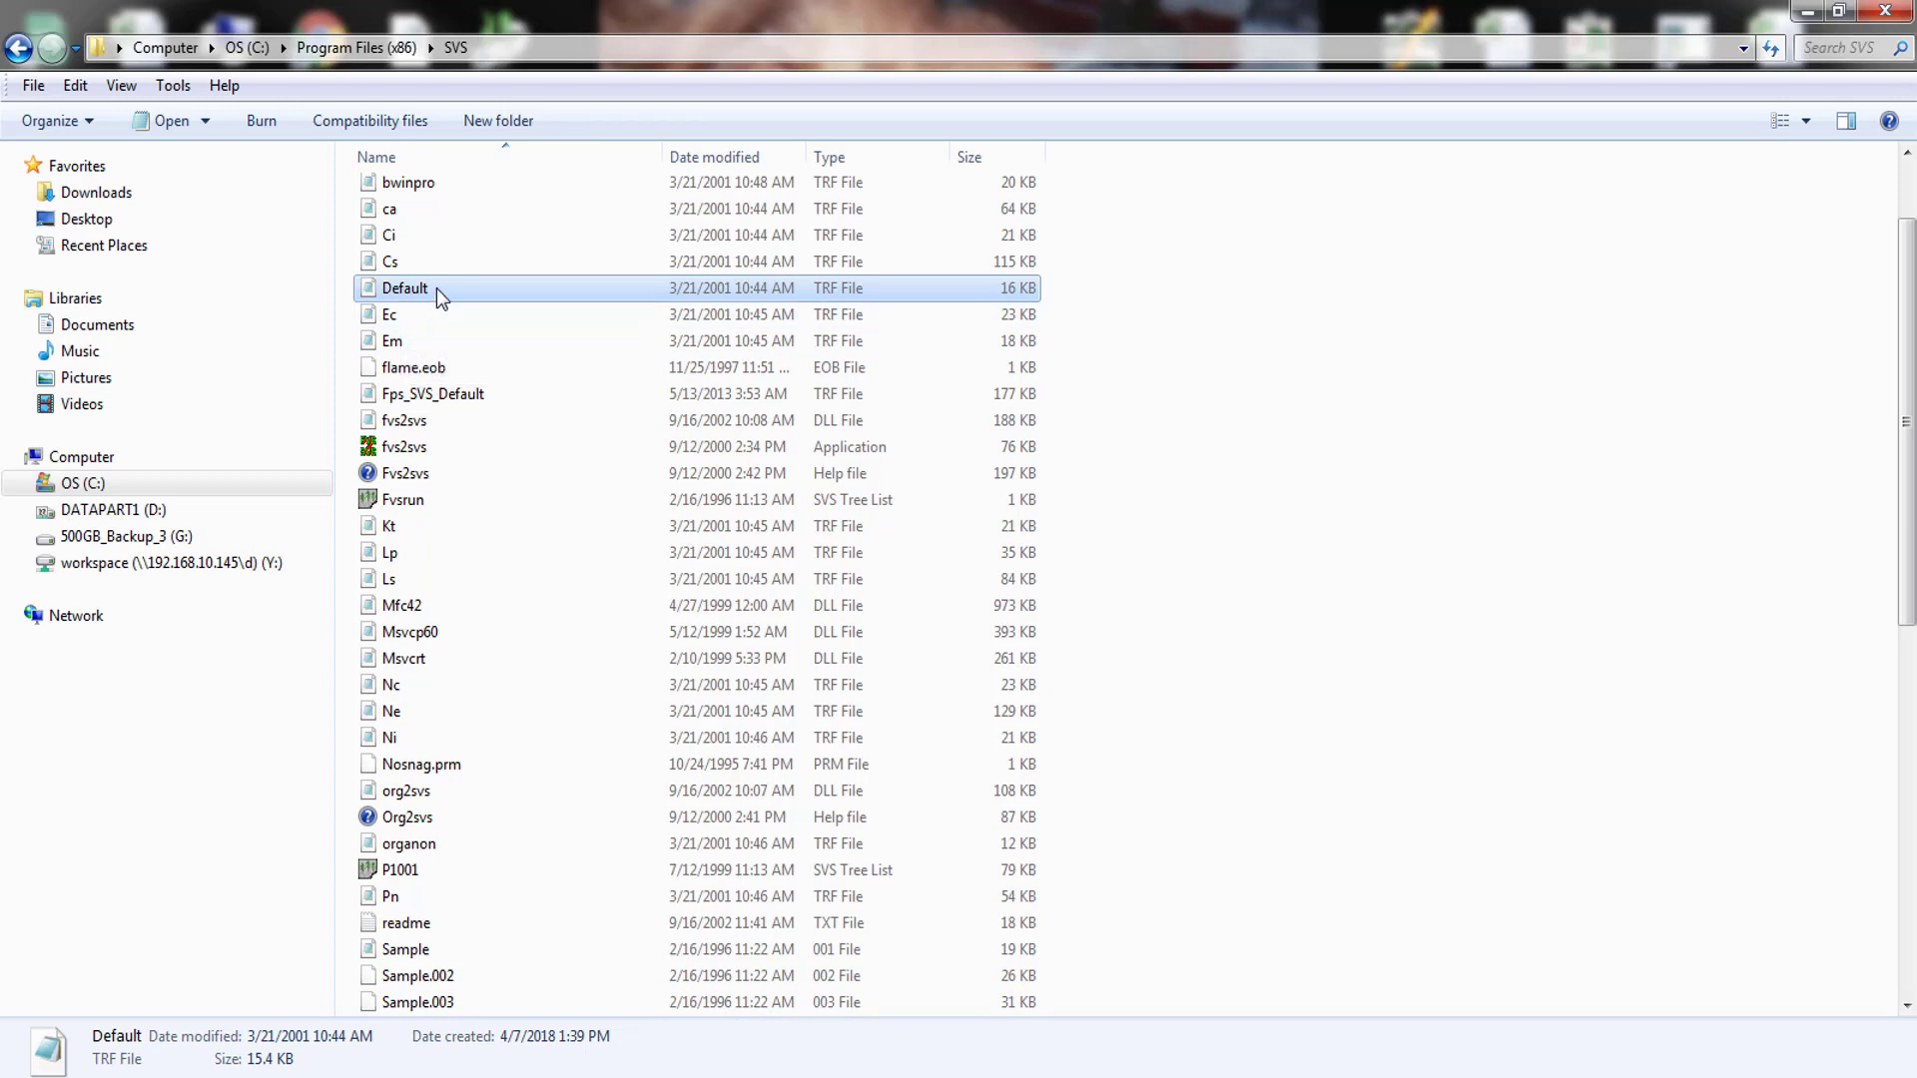
click(435, 287)
click(438, 287)
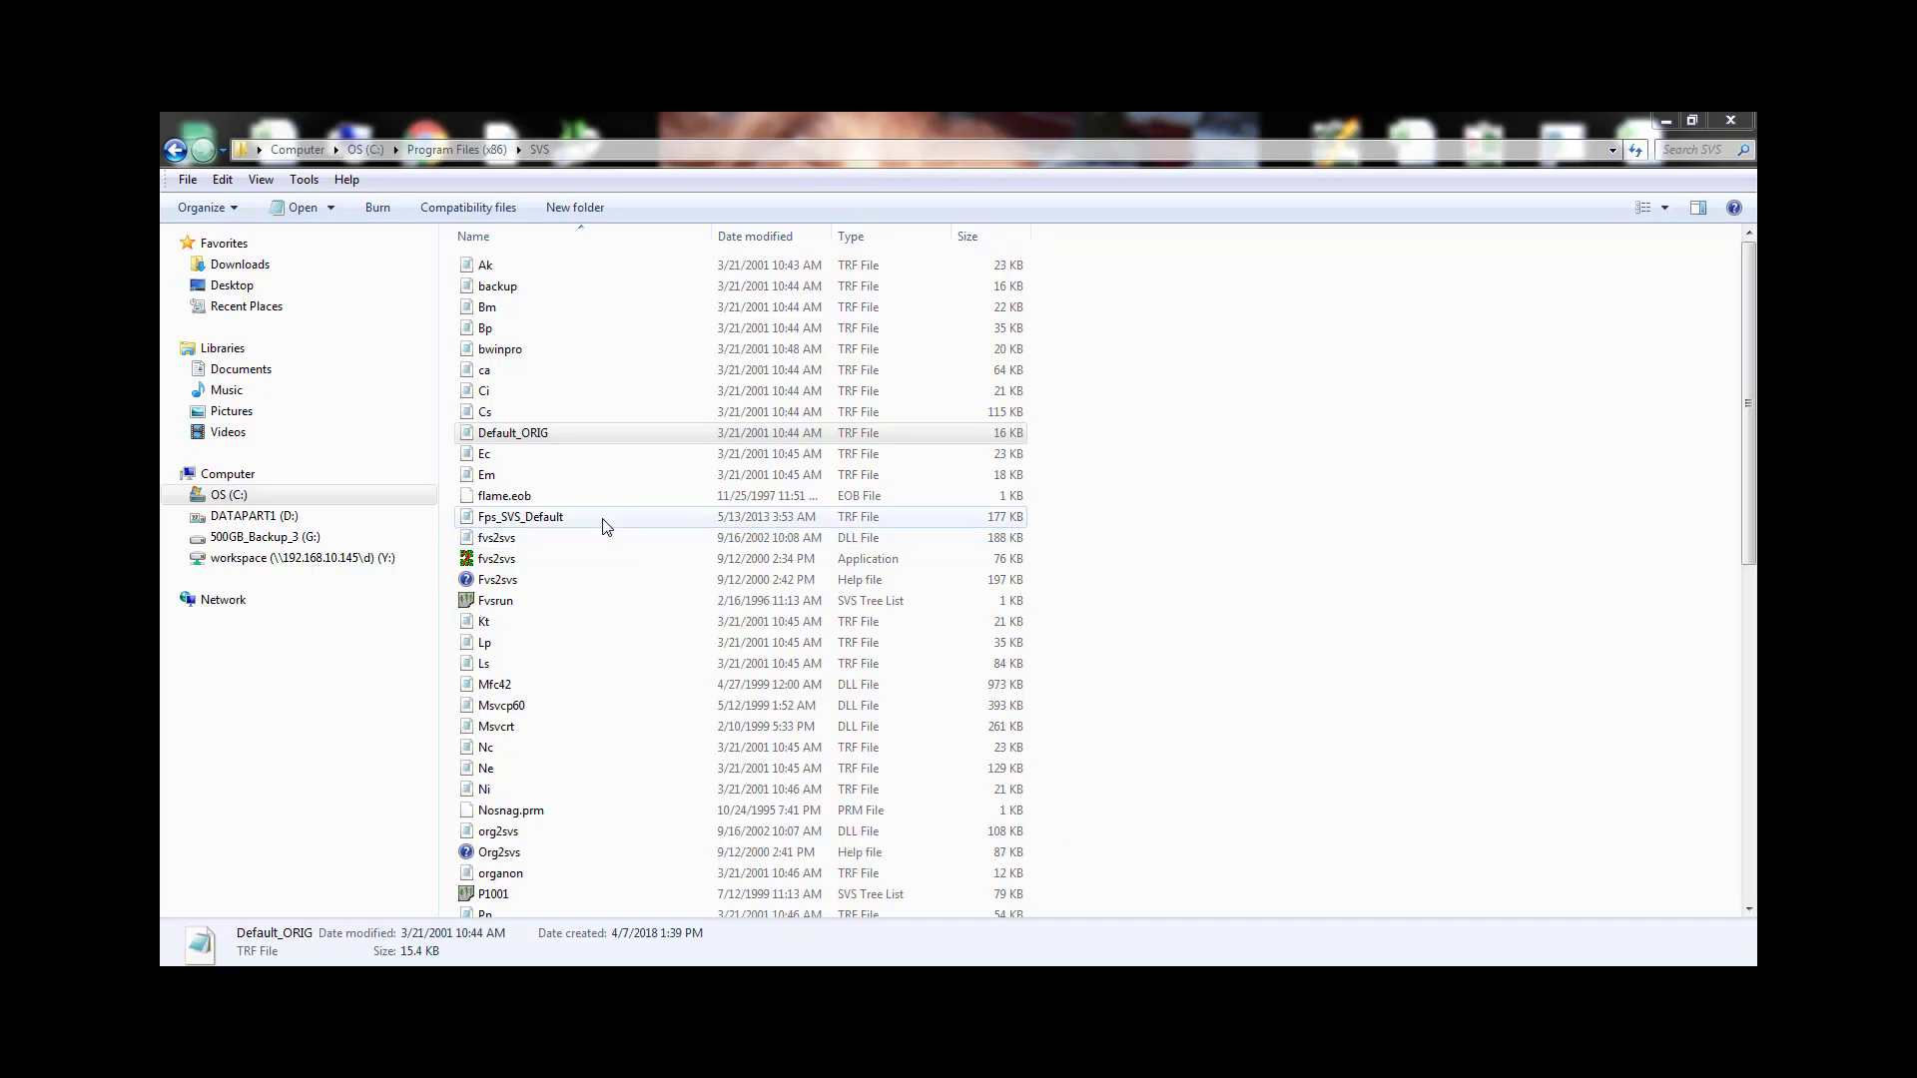
- Rename the pasted Fps_SVS_Default file to Default
click(584, 519)
click(582, 518)
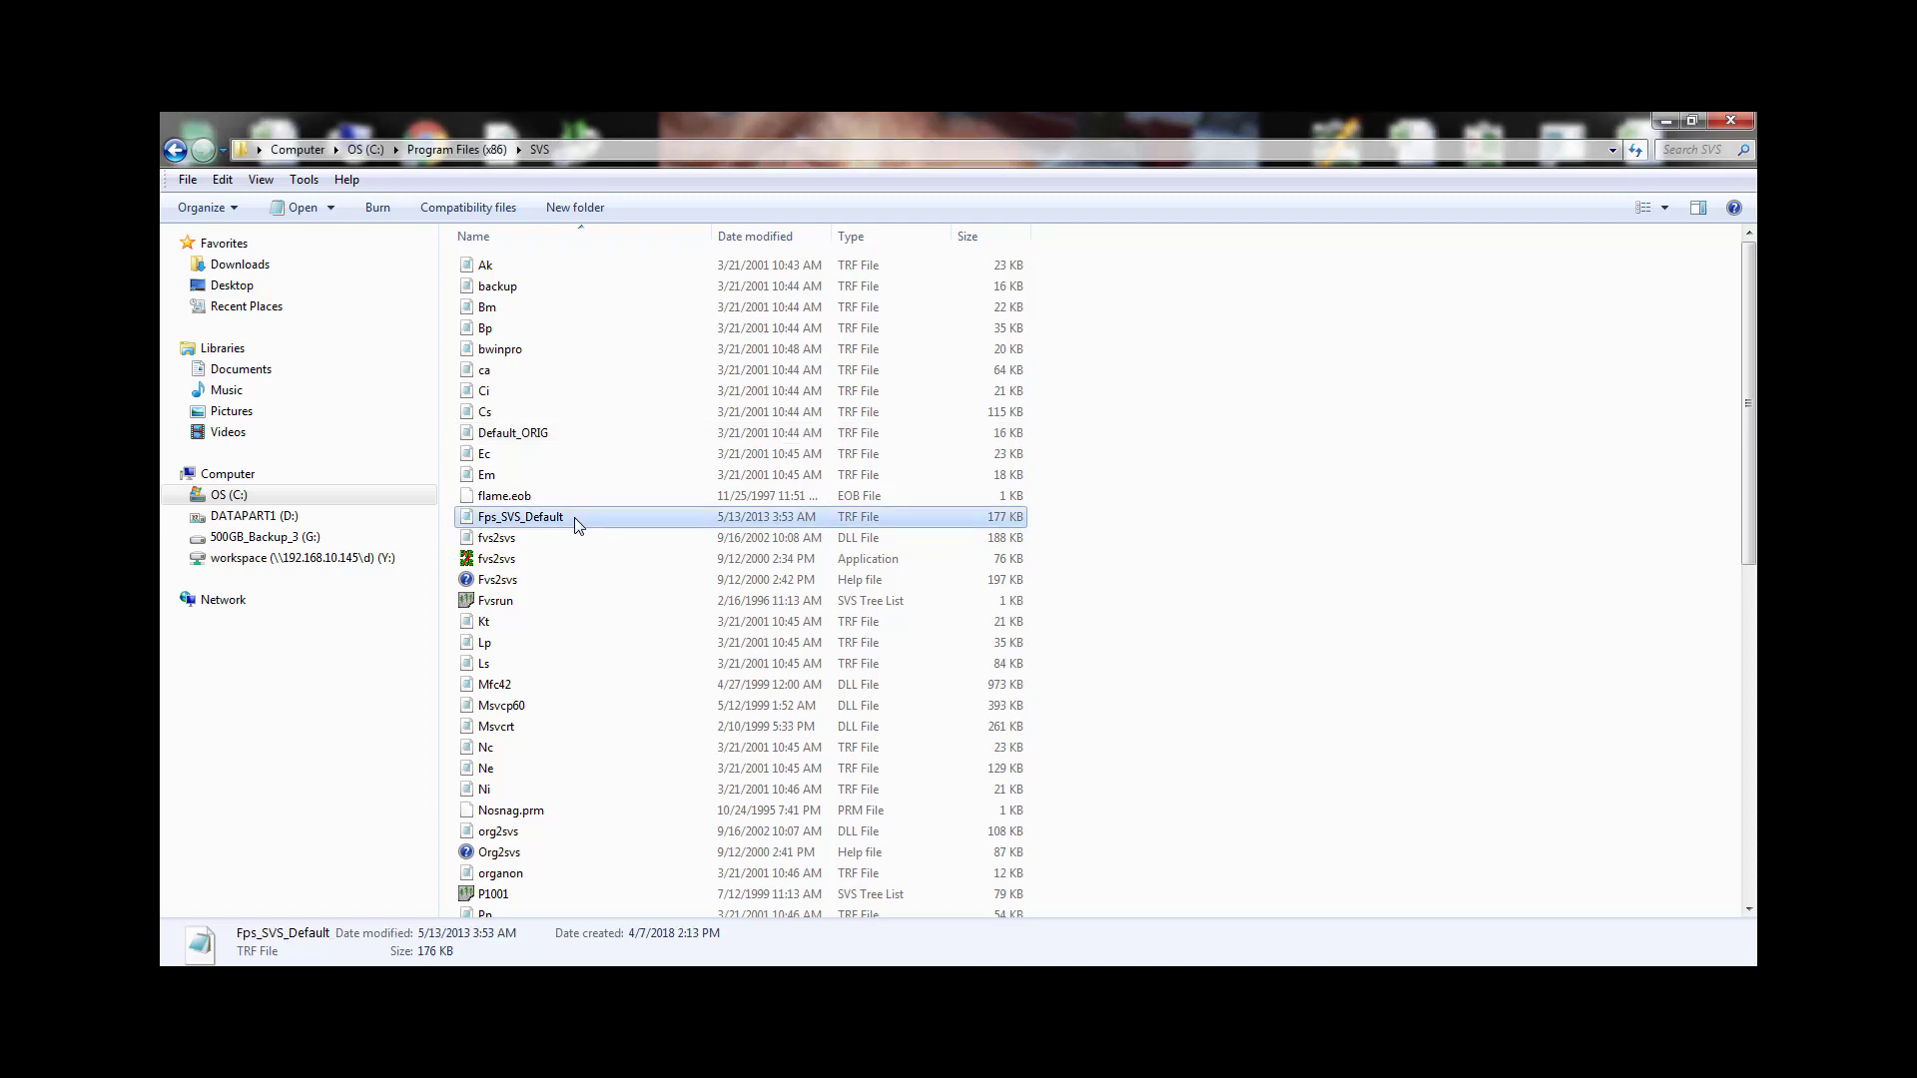
text(Default)
key(Return)
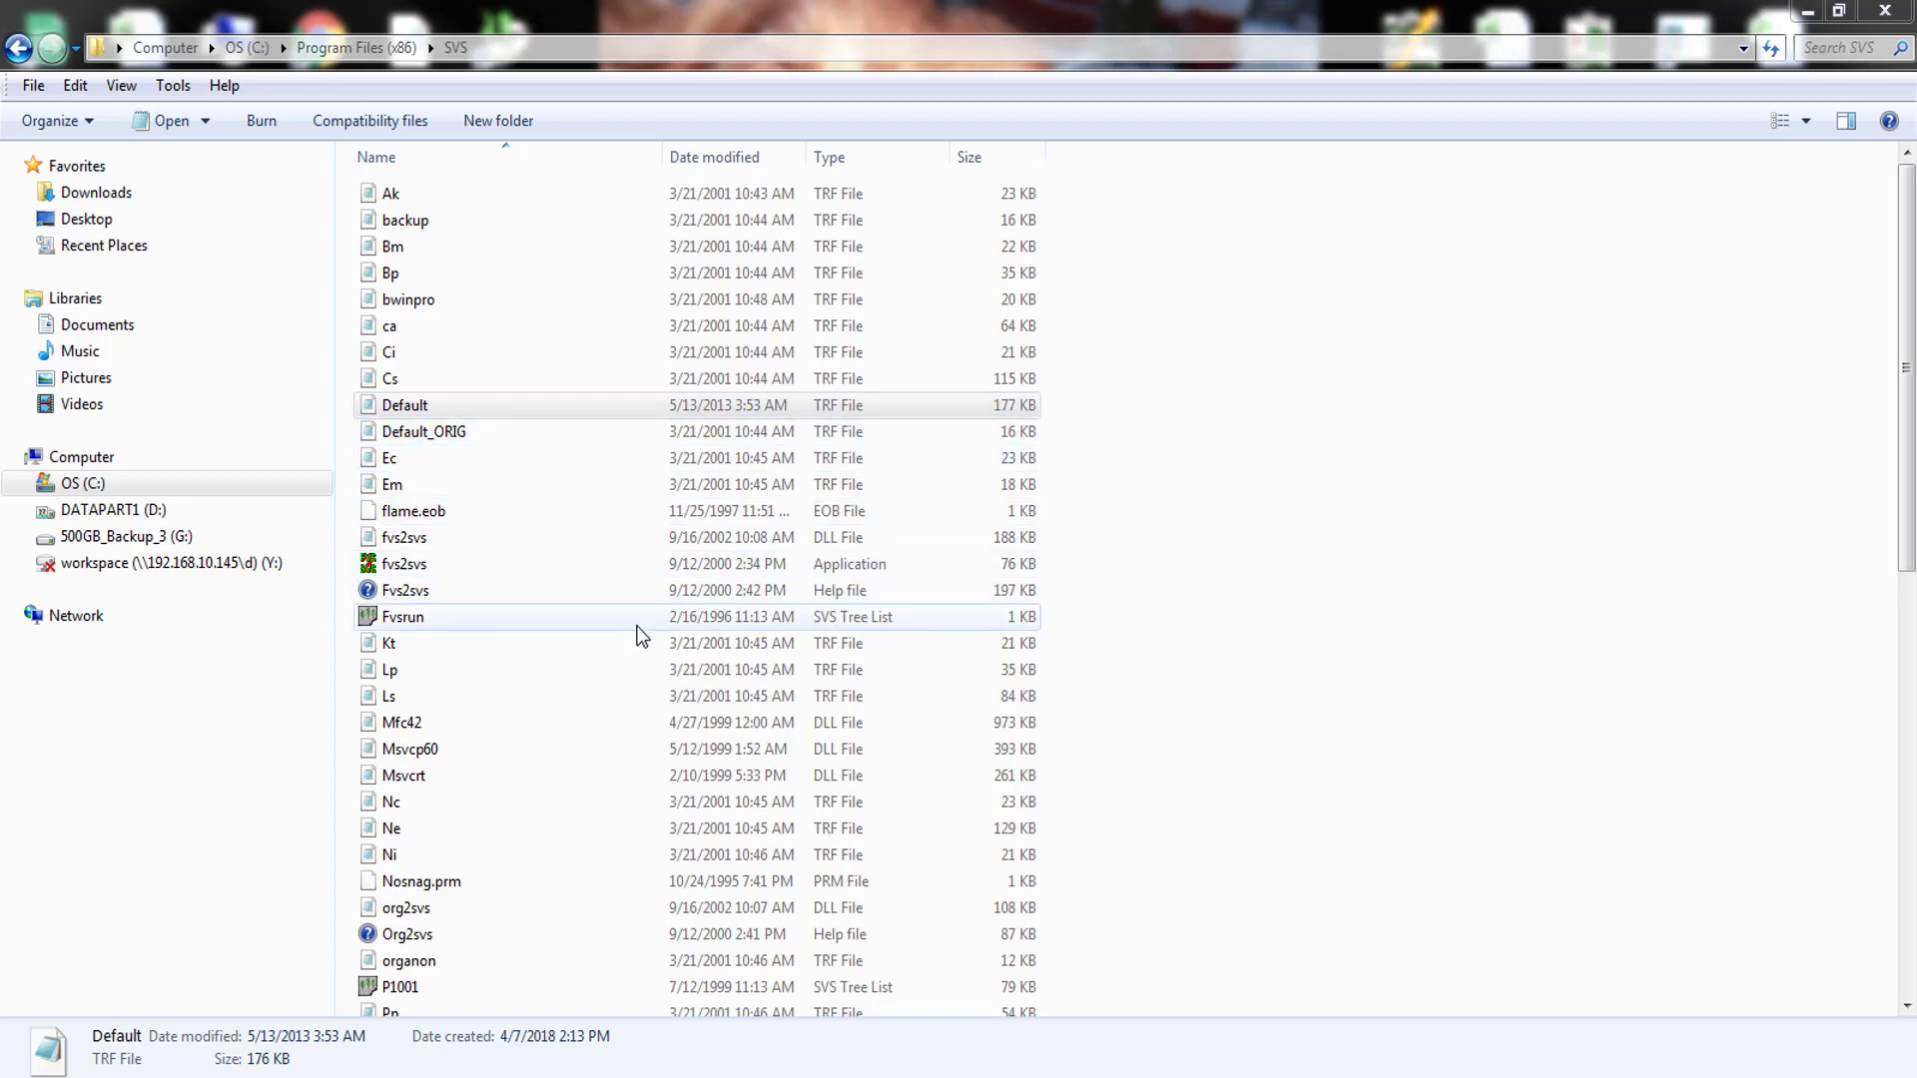
- Launch the Fvsrun tree list in SVS, dismiss the version screen, and advance the sample stand to the next cycle
double_click(413, 620)
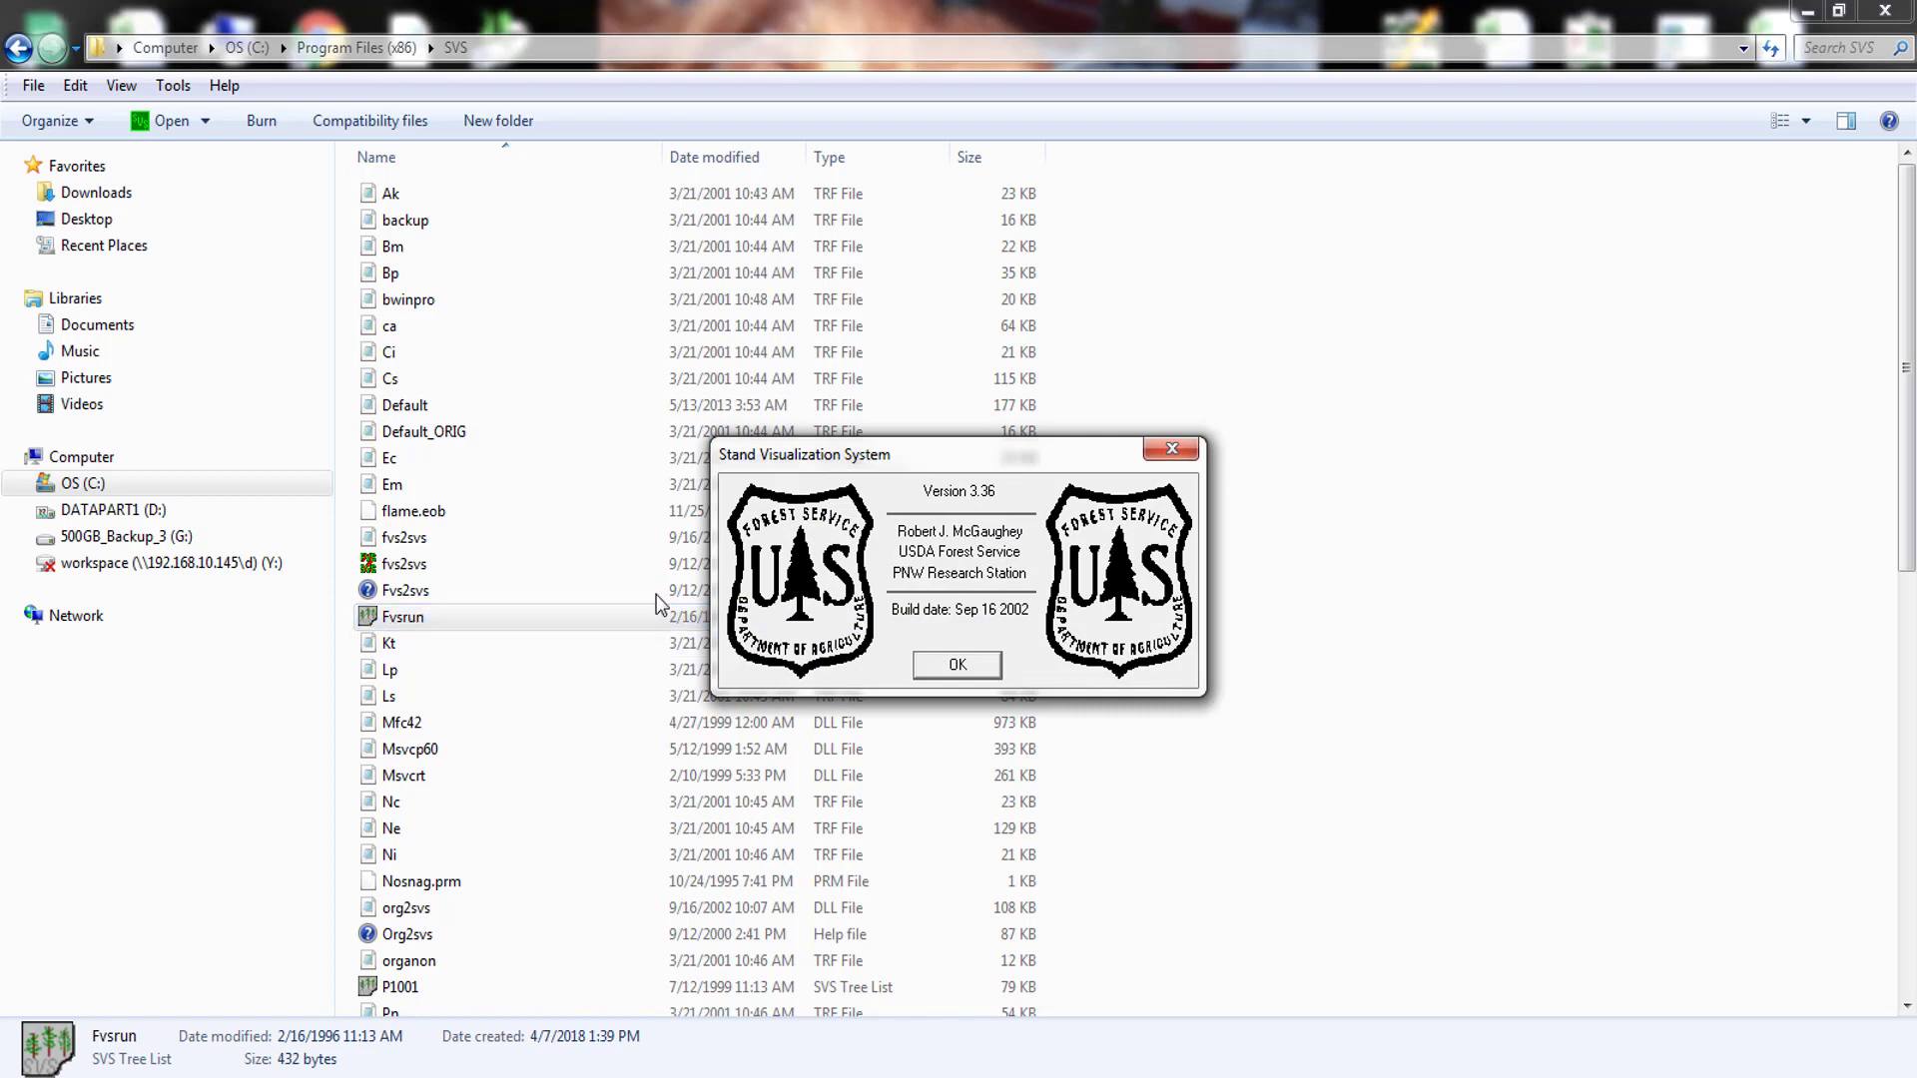
click(956, 665)
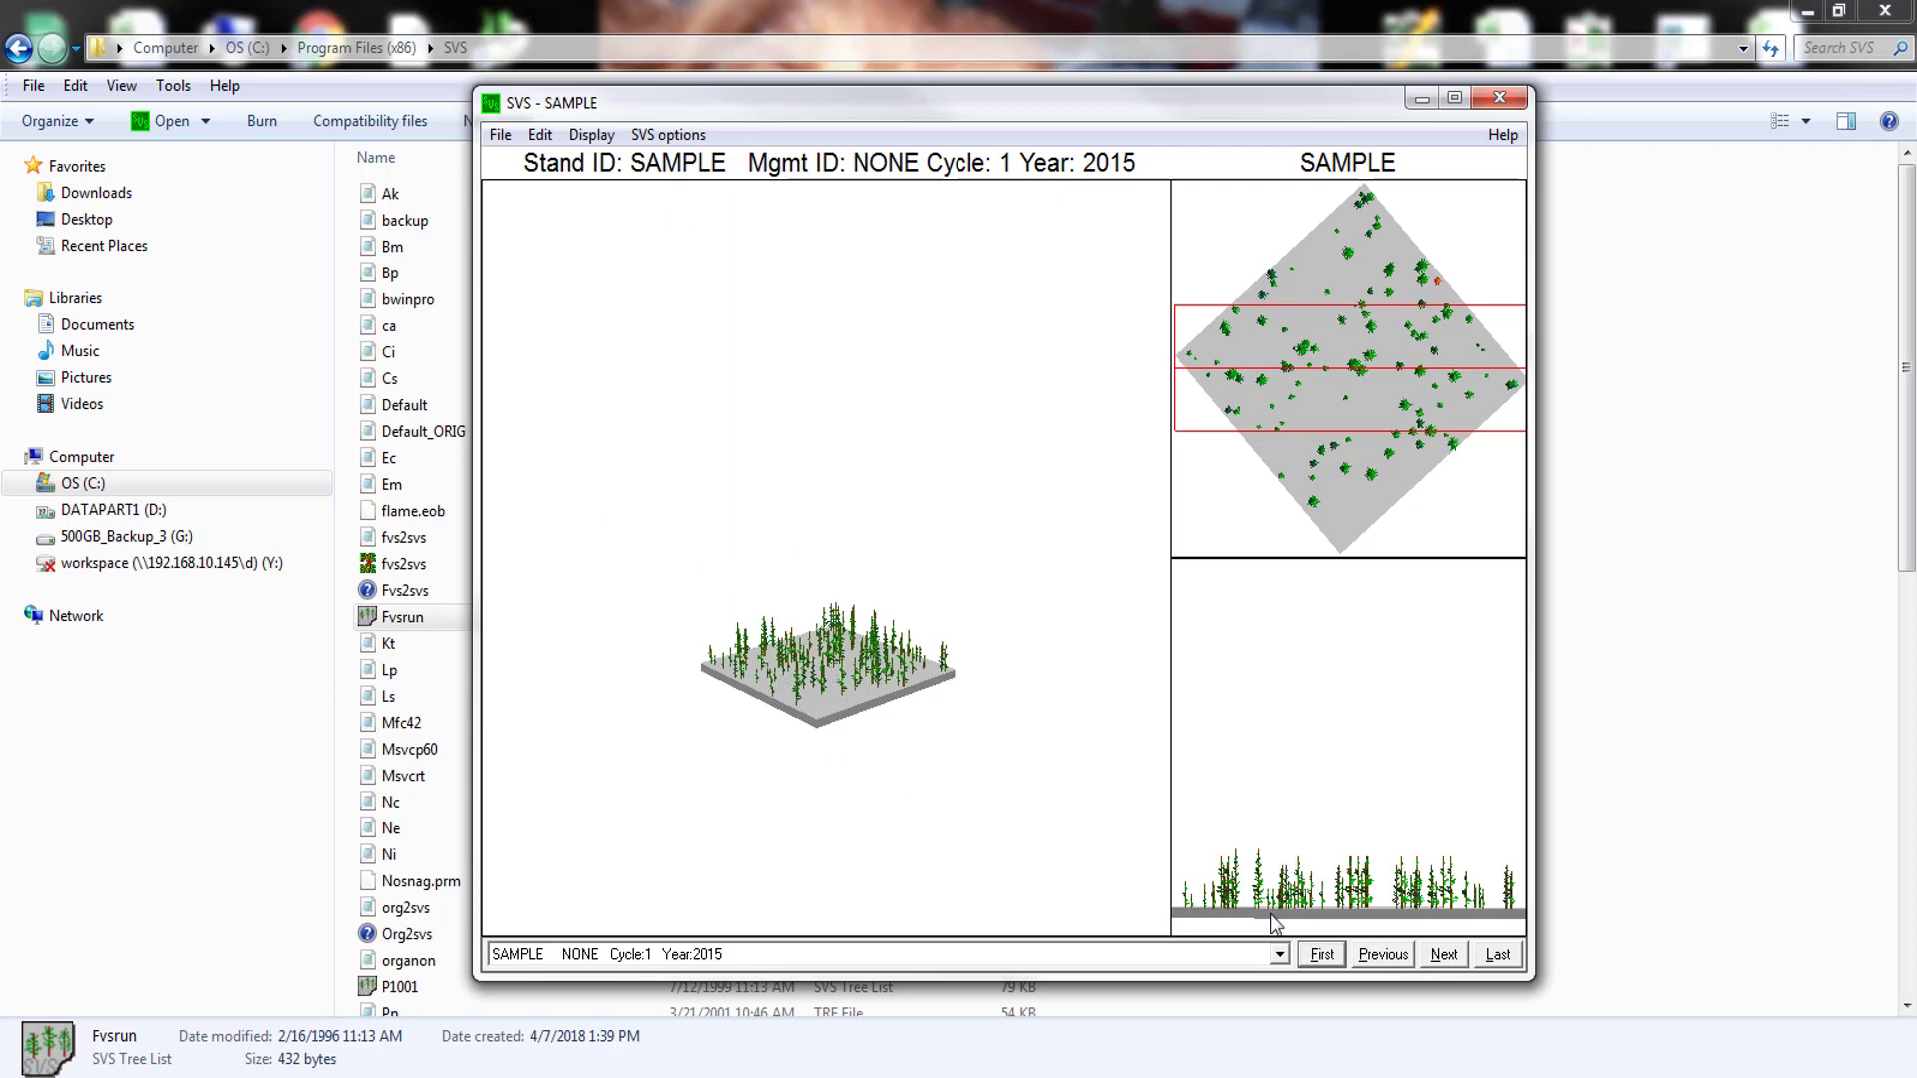
click(1443, 956)
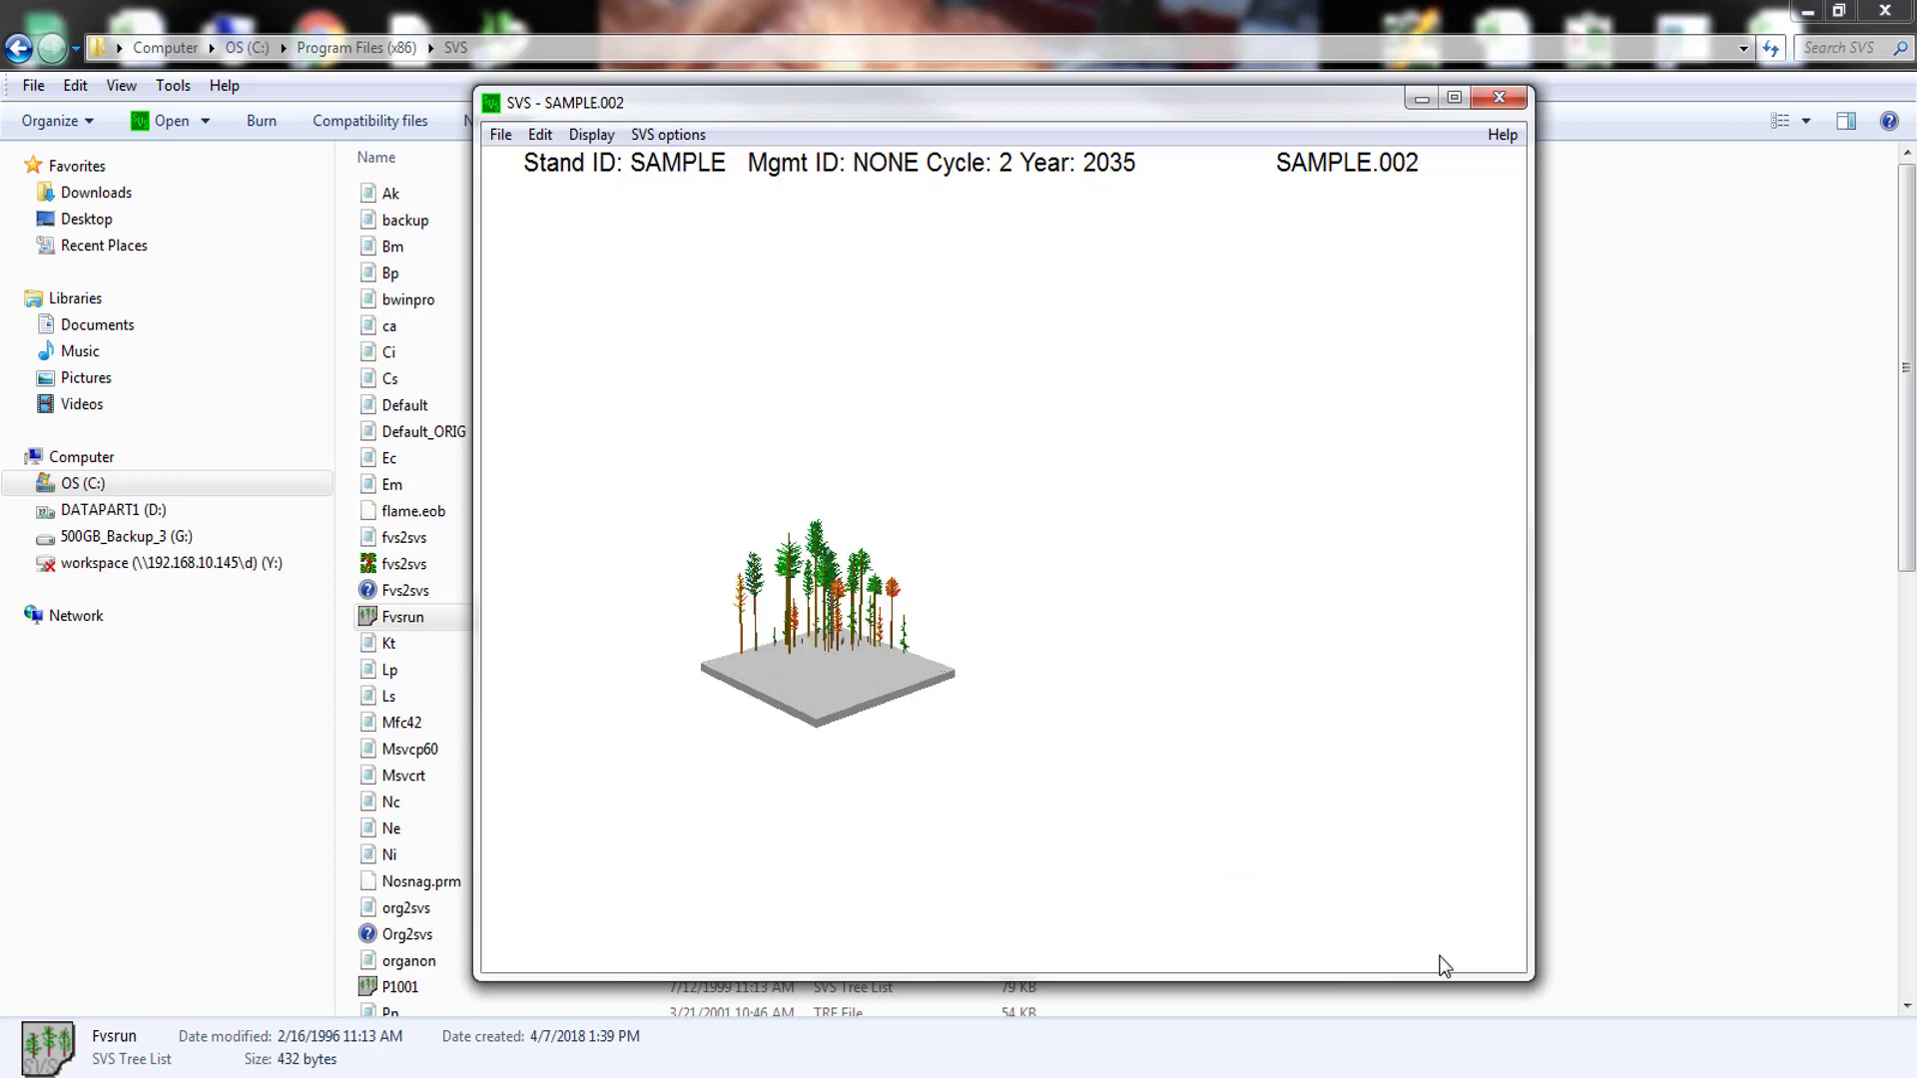